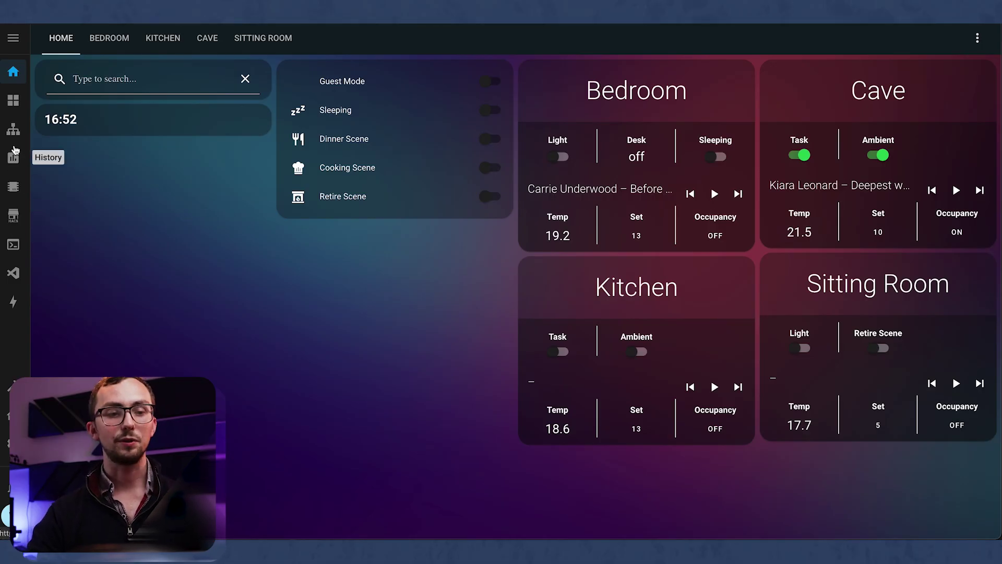
Open the VS Code add-on and start a new top-level line after summer_heating in input_boolean.yaml.
{"action": "left_click", "coordinate": [11, 280]}
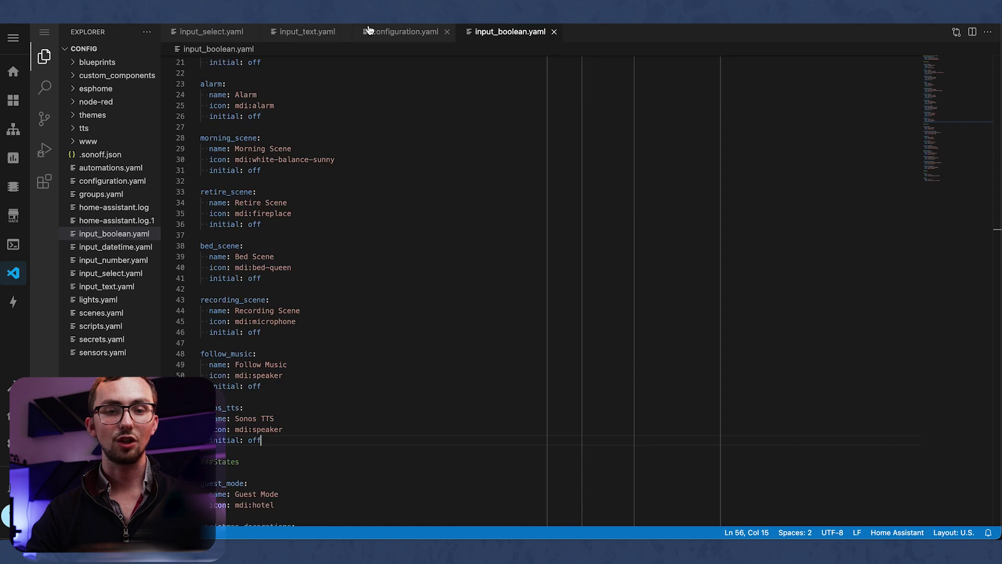
{"action": "left_click", "coordinate": [386, 33]}
{"action": "left_click", "coordinate": [509, 31]}
{"action": "scroll", "coordinate": [288, 188], "scroll_direction": "down", "scroll_amount": 10}
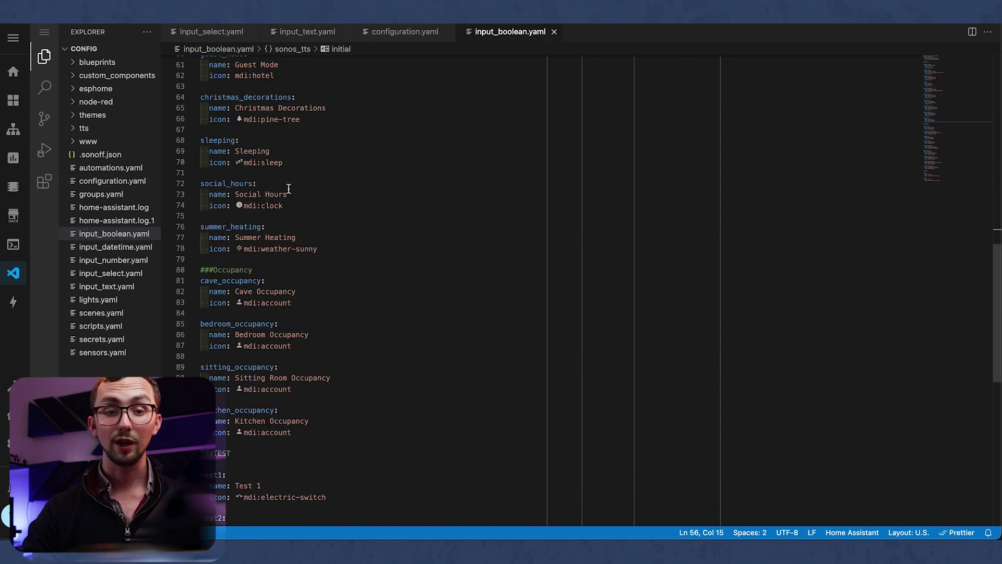
{"action": "left_click", "coordinate": [318, 248]}
{"action": "key", "text": "Return"}
{"action": "key", "text": "Return"}
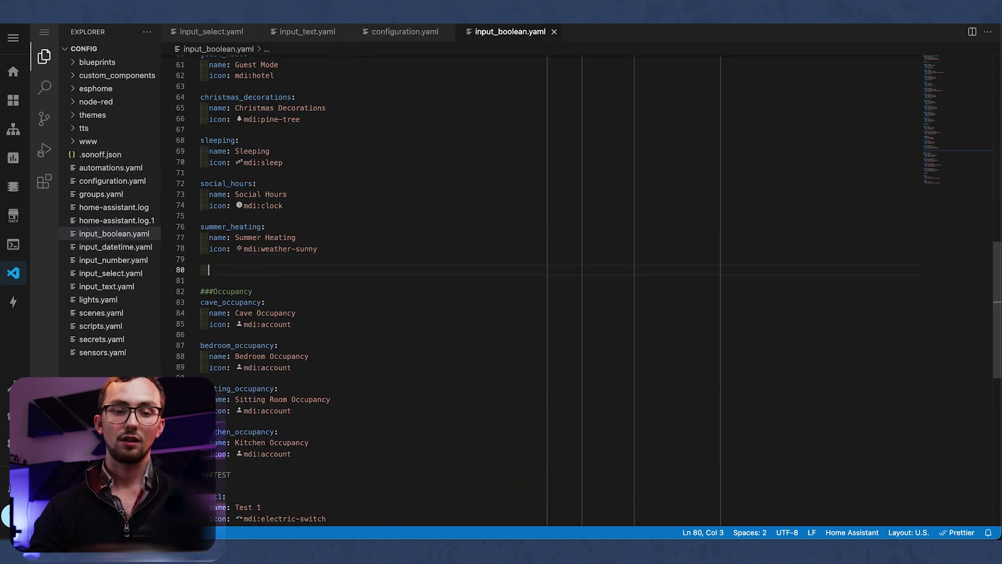
{"action": "key", "text": "BackSpace"}
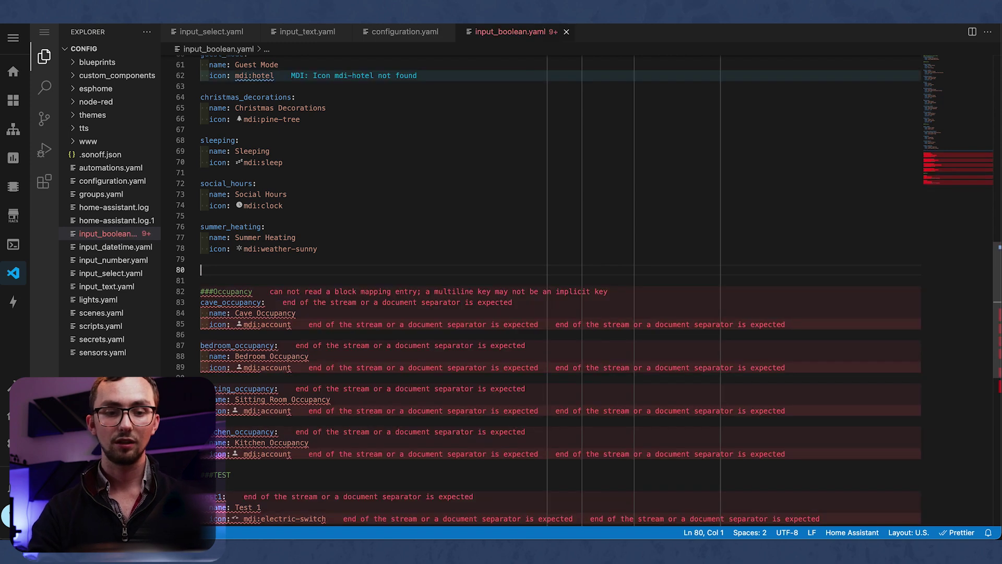
Add a timer: entry with name Timer and icon mdi:clock.
{"action": "type", "text": "timer:"}
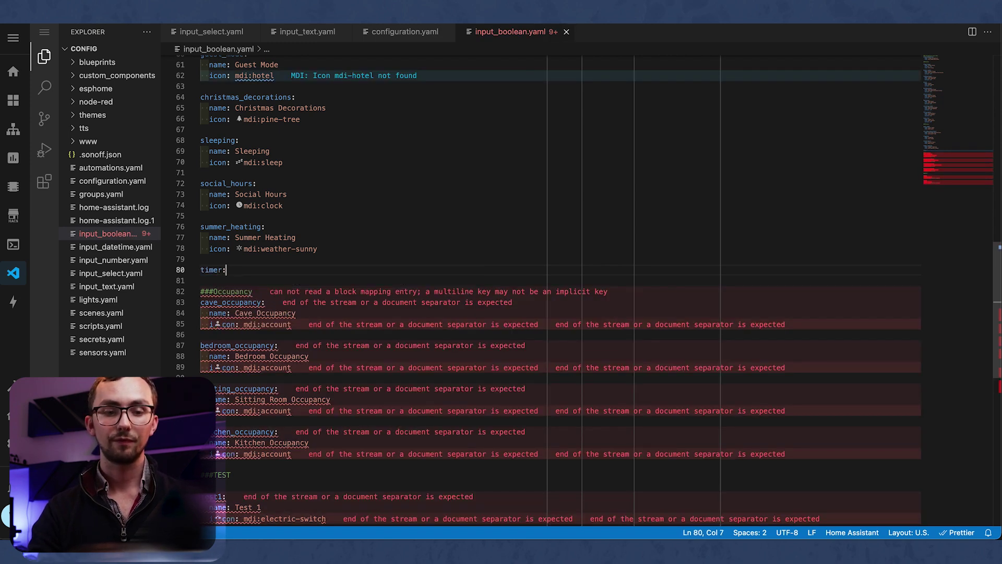
{"action": "key", "text": "Return"}
{"action": "type", "text": "na"}
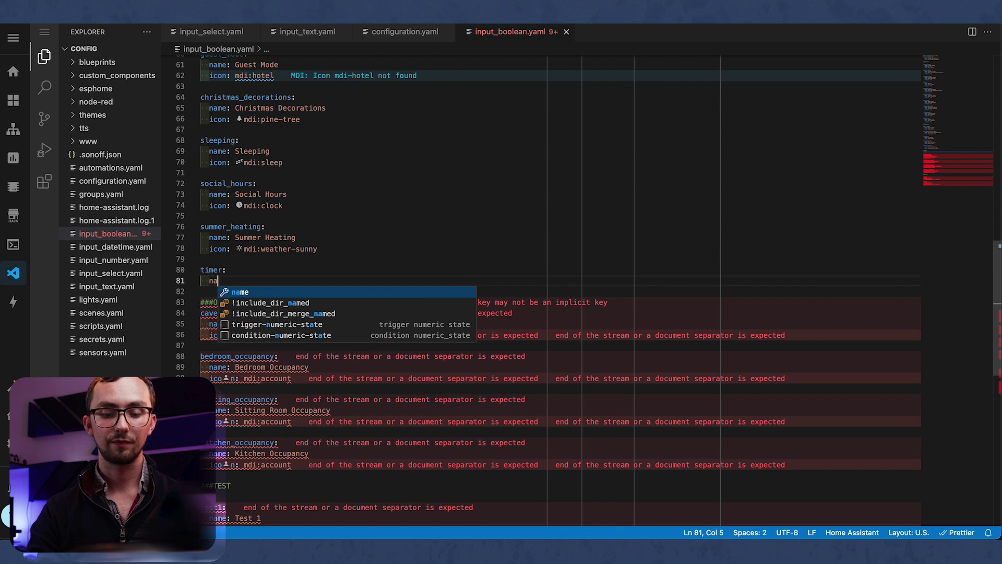
{"action": "type", "text": "me: num"}
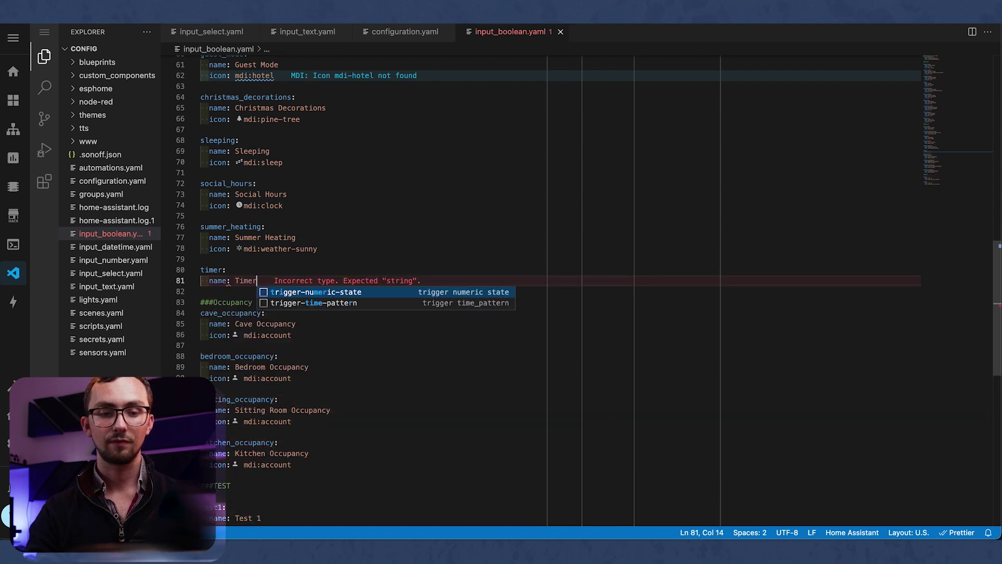
{"action": "key", "text": "Return"}
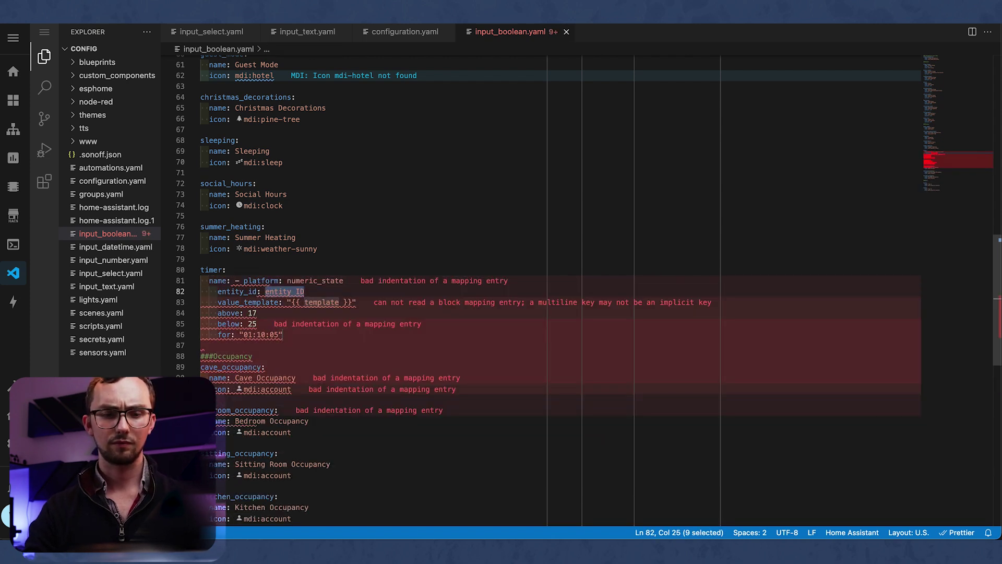
{"action": "key", "text": "ctrl+z"}
{"action": "key", "text": "ctrl+z"}
{"action": "type", "text": "Timer"}
{"action": "key", "text": "Return"}
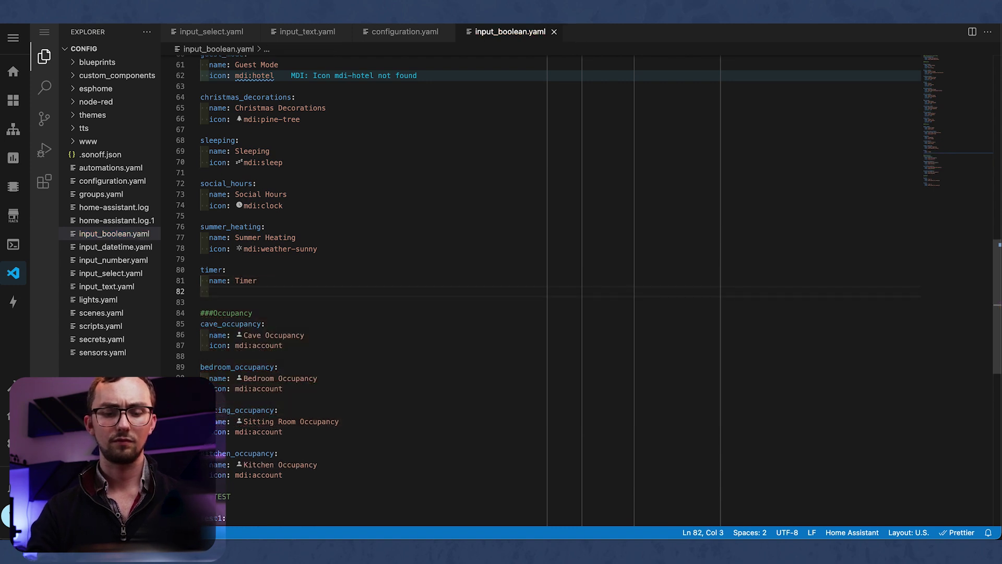
{"action": "type", "text": "icon"}
{"action": "key", "text": "Return"}
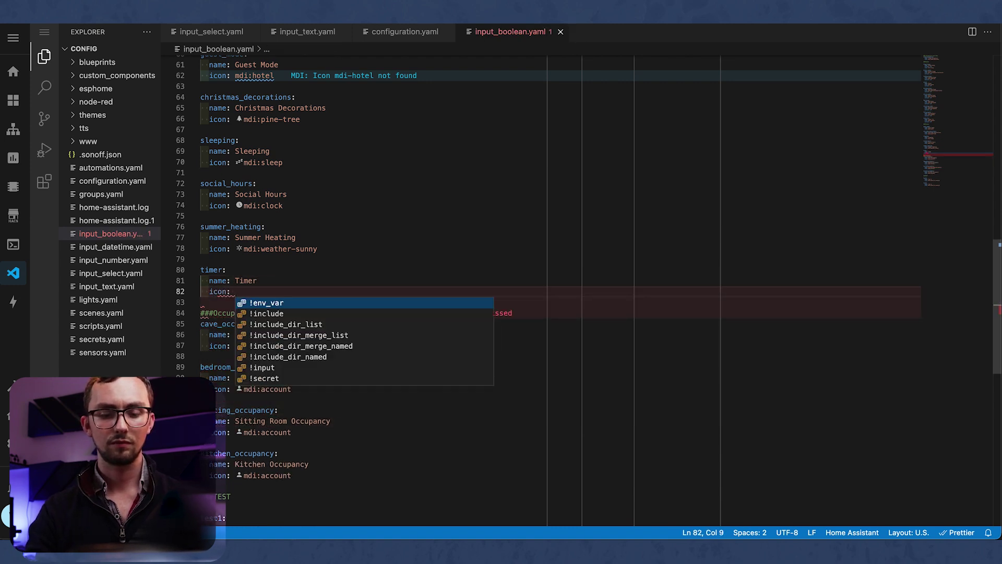
{"action": "type", "text": "mdi:clock"}
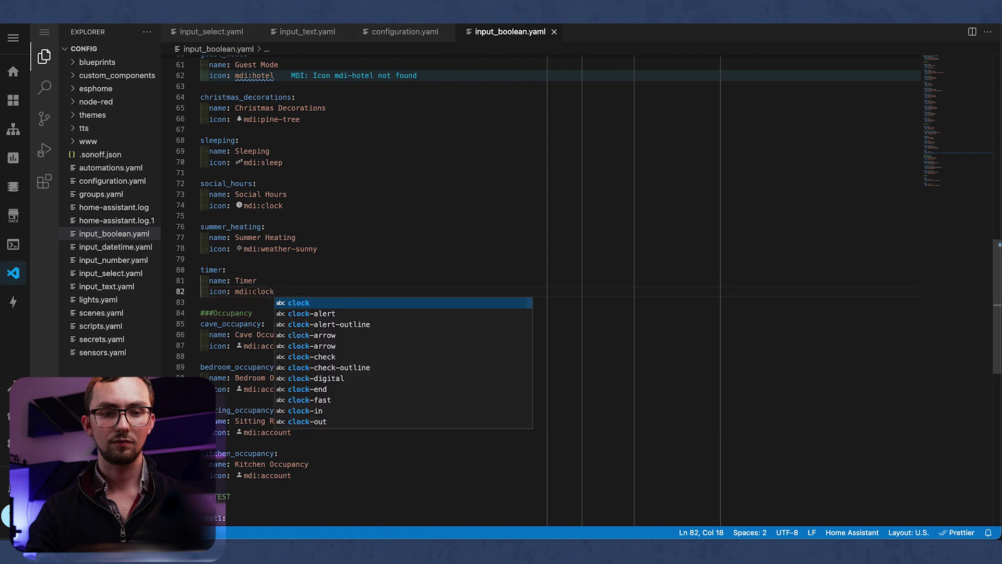
{"action": "left_click", "coordinate": [389, 259]}
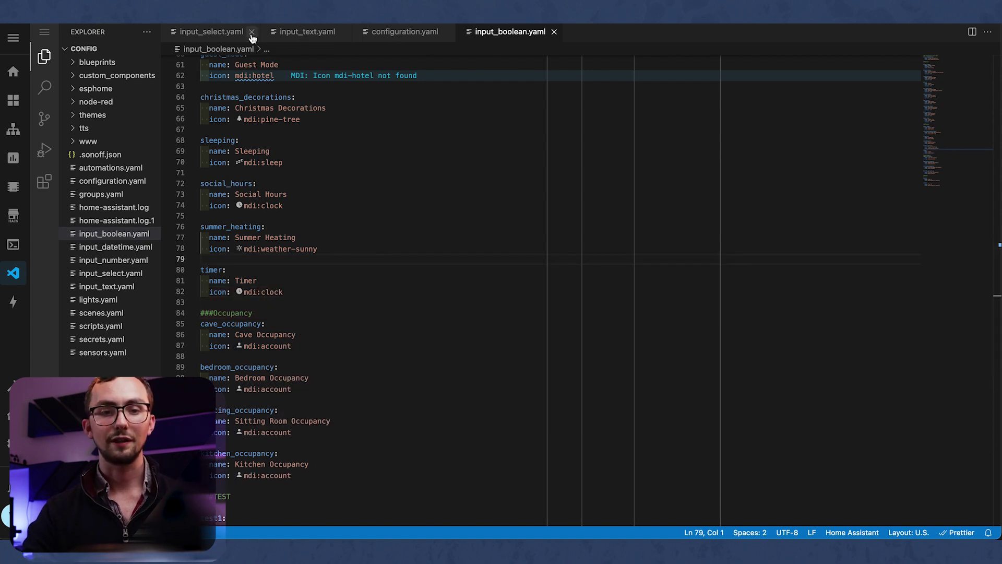
Check input_select.yaml, then open input_number.yaml and start a line below workout_duration.
{"action": "left_click", "coordinate": [198, 38]}
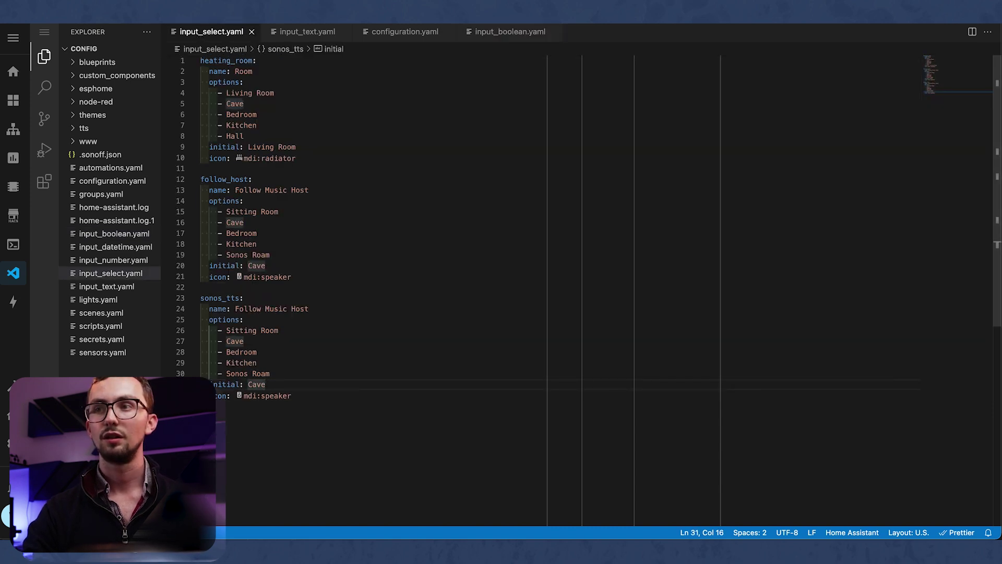
{"action": "left_click", "coordinate": [409, 277]}
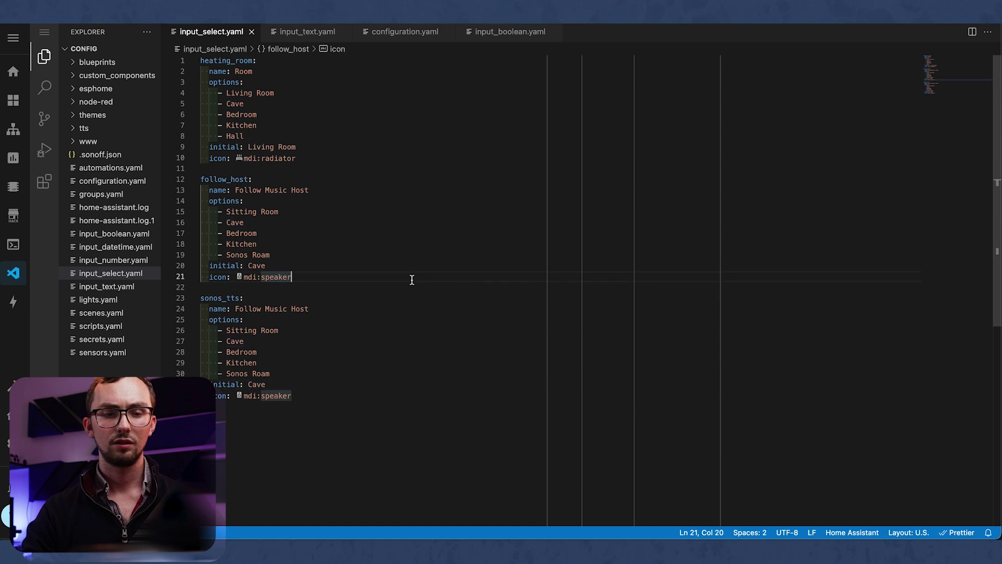
{"action": "left_click", "coordinate": [107, 260]}
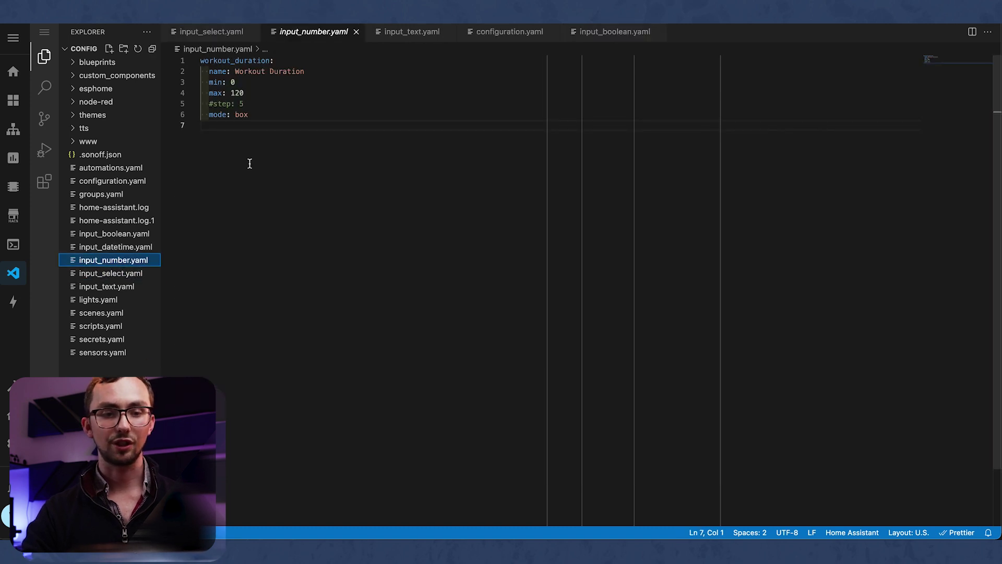
{"action": "left_click", "coordinate": [252, 162]}
{"action": "key", "text": "ctrl+space"}
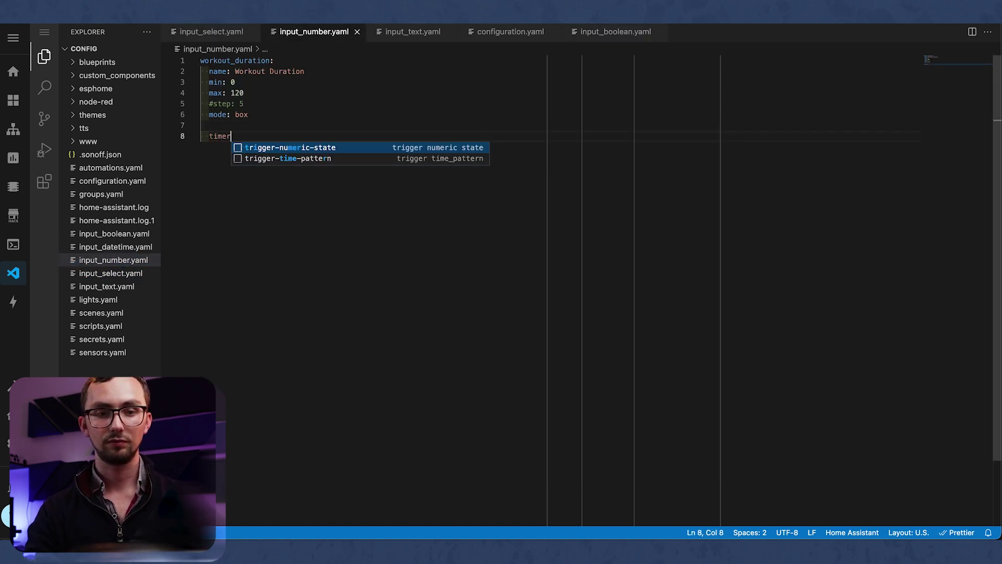
{"action": "key", "text": "BackSpace"}
Add timer_duration with name Timer Duration, min 0 and max 120.
{"action": "type", "text": "di"}
{"action": "key", "text": "BackSpace"}
{"action": "key", "text": "BackSpace"}
{"action": "key", "text": "Tab"}
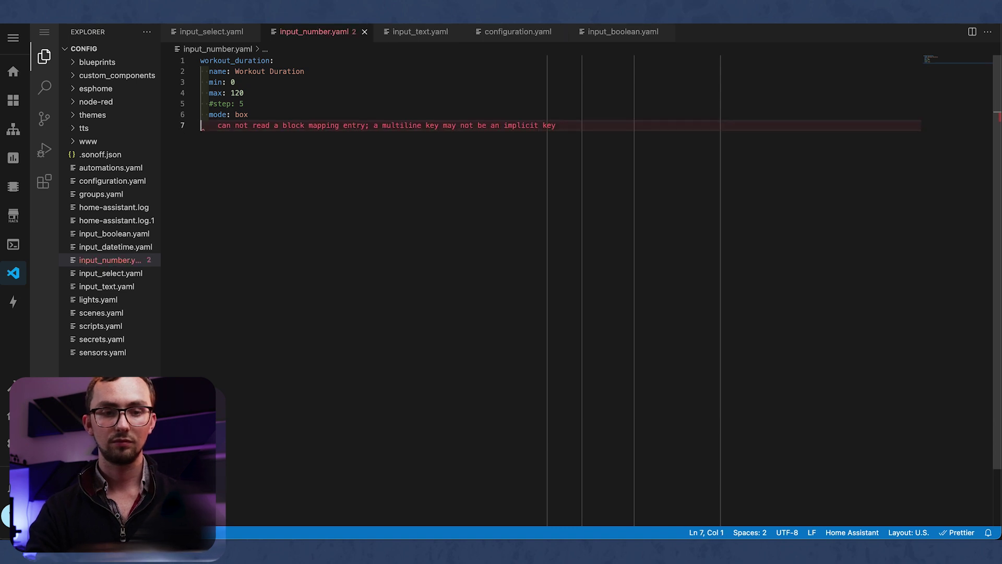
{"action": "type", "text": "ti"}
{"action": "key", "text": "BackSpace"}
{"action": "key", "text": "BackSpace"}
{"action": "key", "text": "BackSpace"}
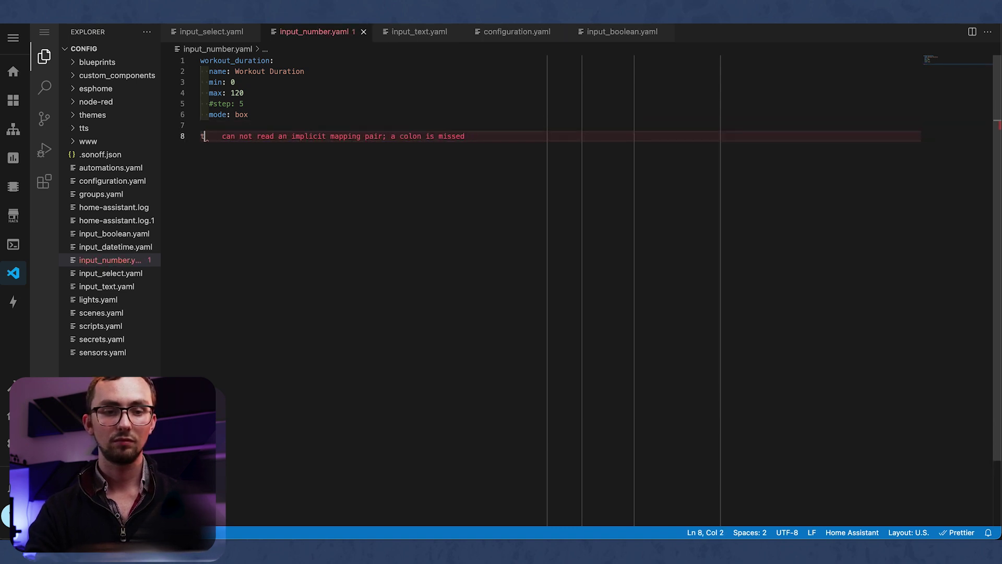
{"action": "type", "text": "timer_duration:"}
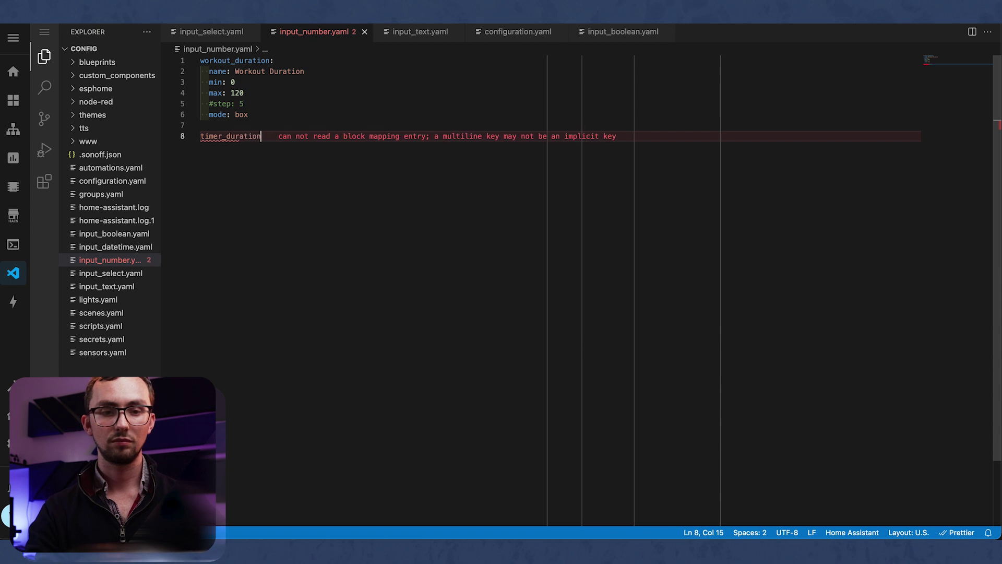
{"action": "key", "text": "Return"}
{"action": "type", "text": "name:"}
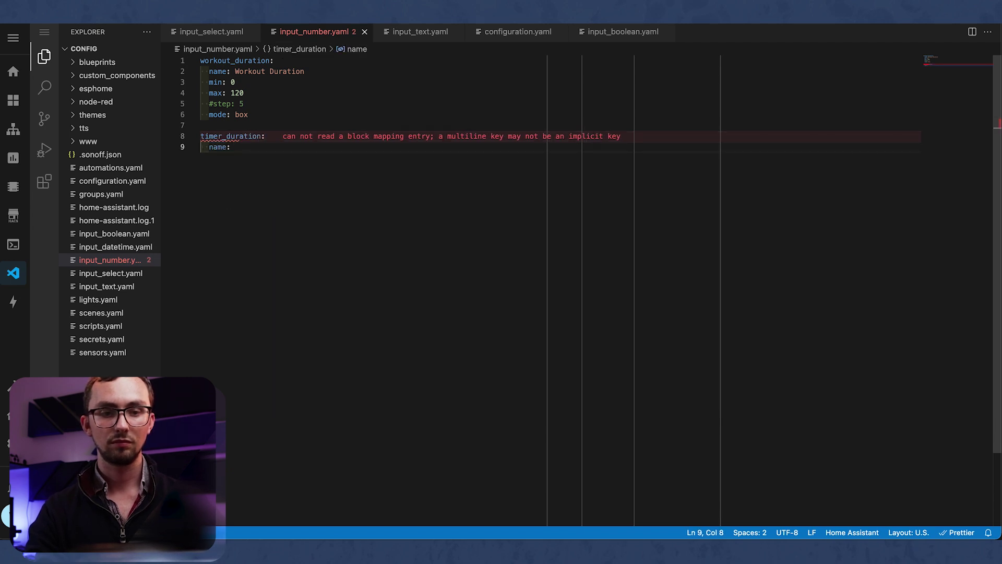
{"action": "type", "text": " Timer Duration"}
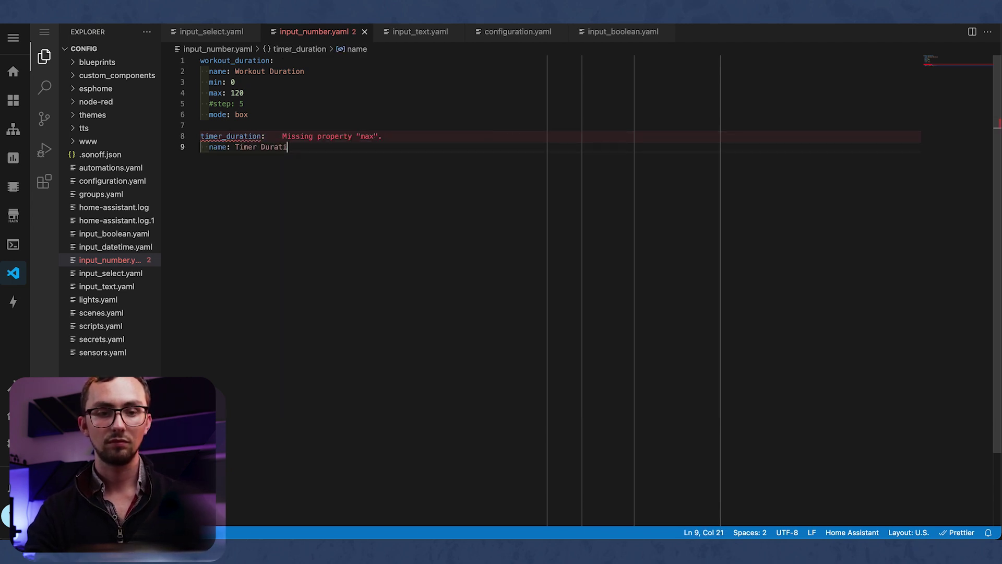
{"action": "key", "text": "Return"}
{"action": "type", "text": "min: 0"}
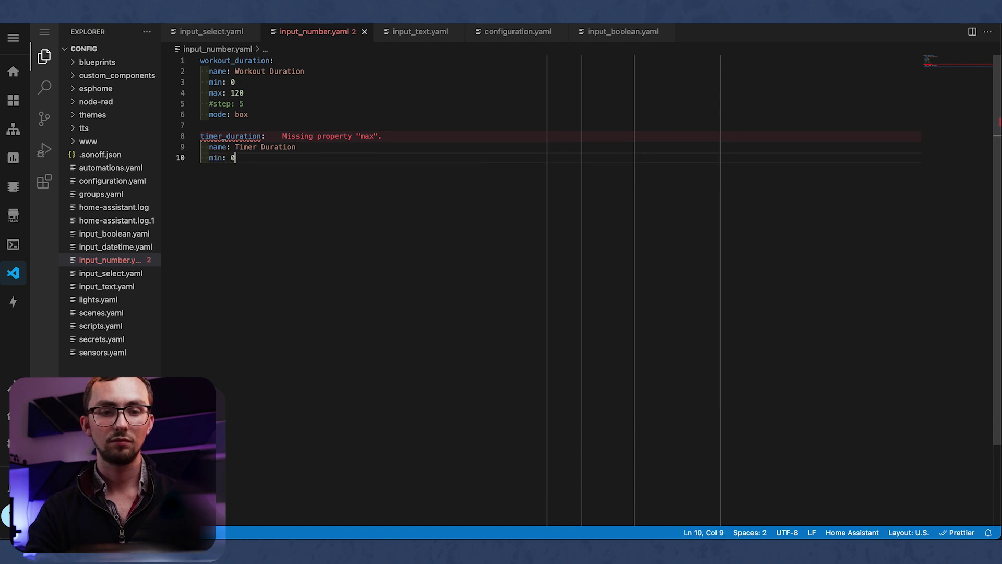
{"action": "key", "text": "Return"}
{"action": "type", "text": "max: "}
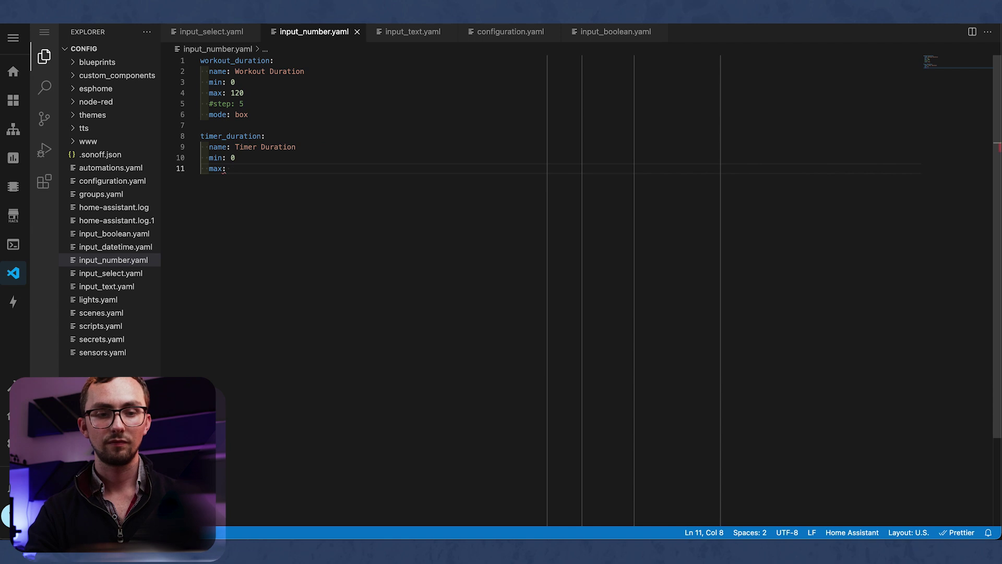
{"action": "type", "text": "6120"}
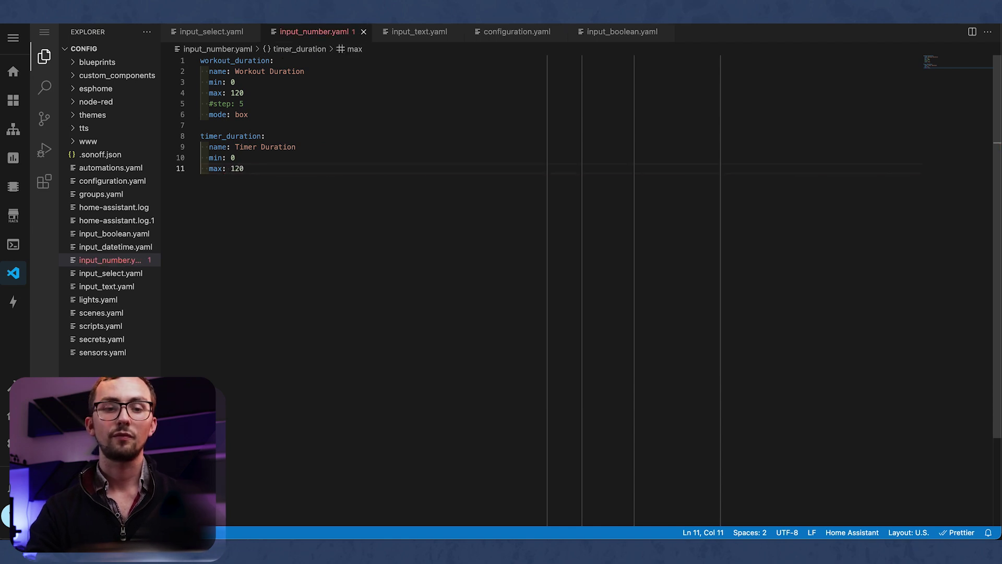
Add mode: slider below the max line of timer_duration.
{"action": "left_click", "coordinate": [236, 158]}
{"action": "key", "text": "Down"}
{"action": "key", "text": "End"}
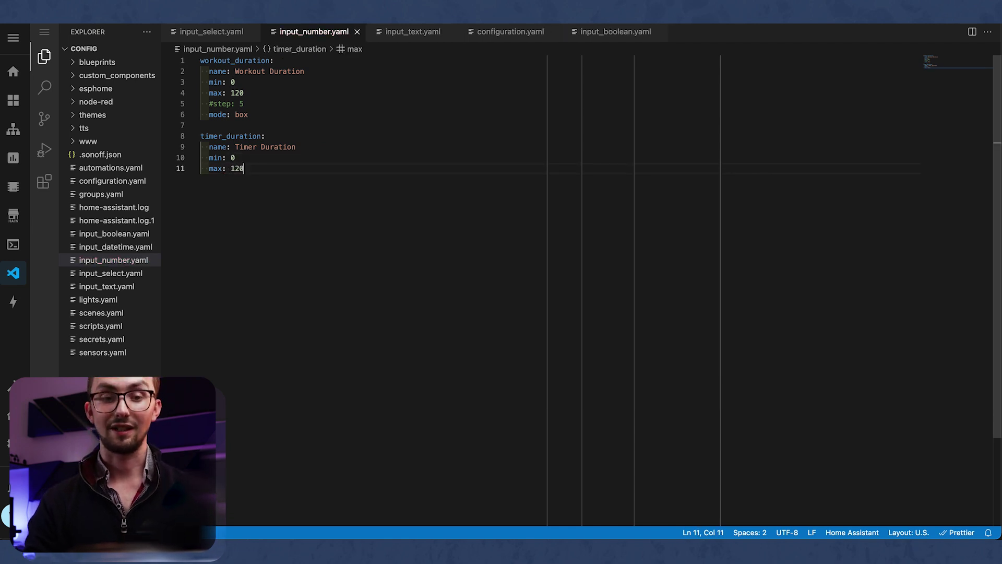
{"action": "key", "text": "Return"}
{"action": "type", "text": "m"}
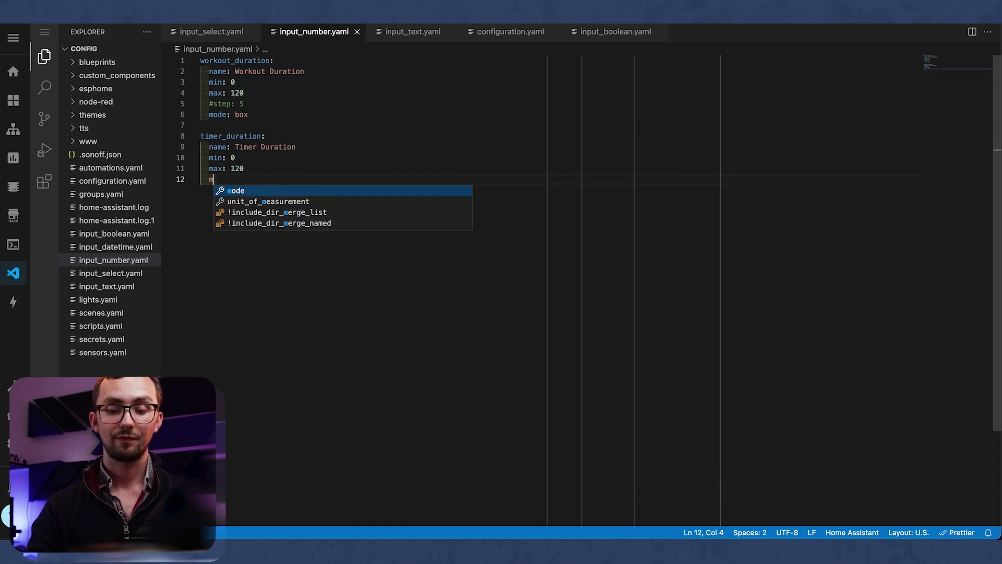
{"action": "type", "text": "ode: slider"}
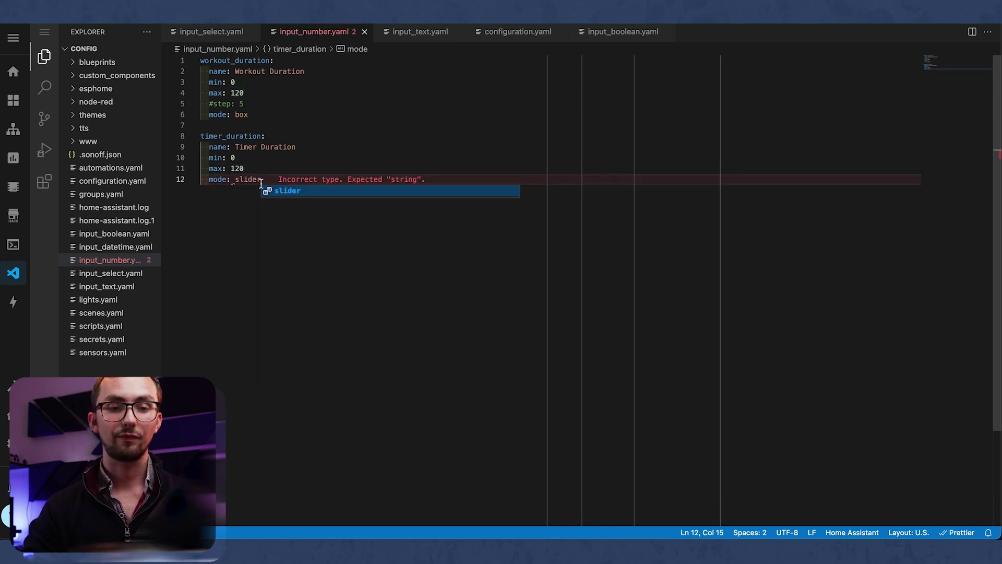
{"action": "left_click", "coordinate": [271, 168]}
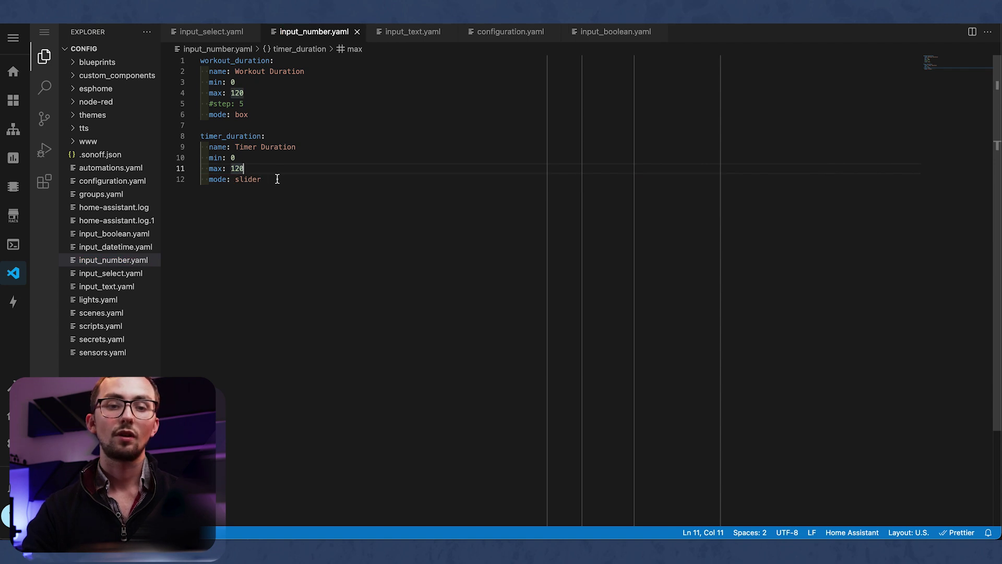
{"action": "left_click", "coordinate": [277, 179]}
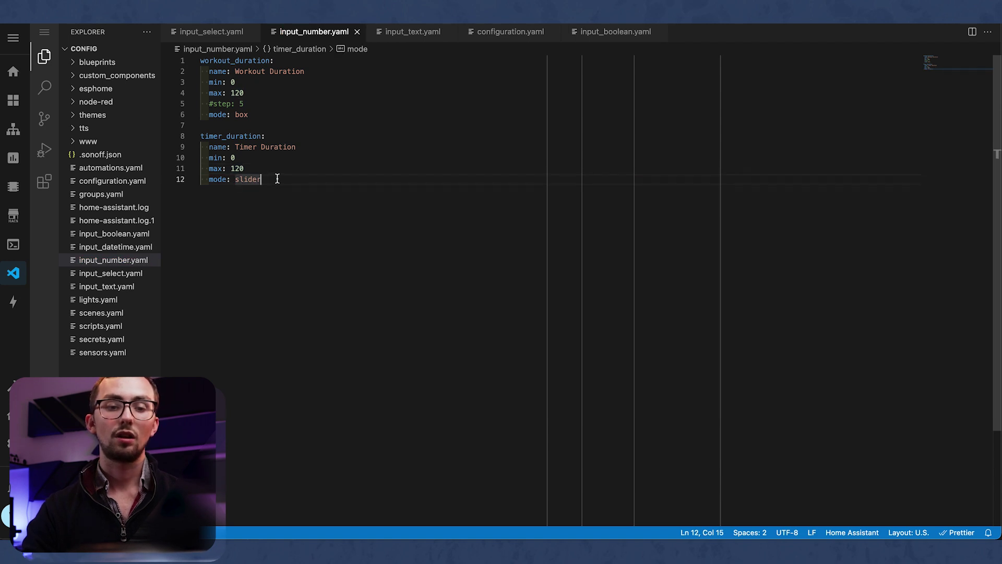
Below the amcrest block in configuration.yaml, add timer: with a nested timer: and duration "00:01:00".
{"action": "left_click", "coordinate": [527, 33]}
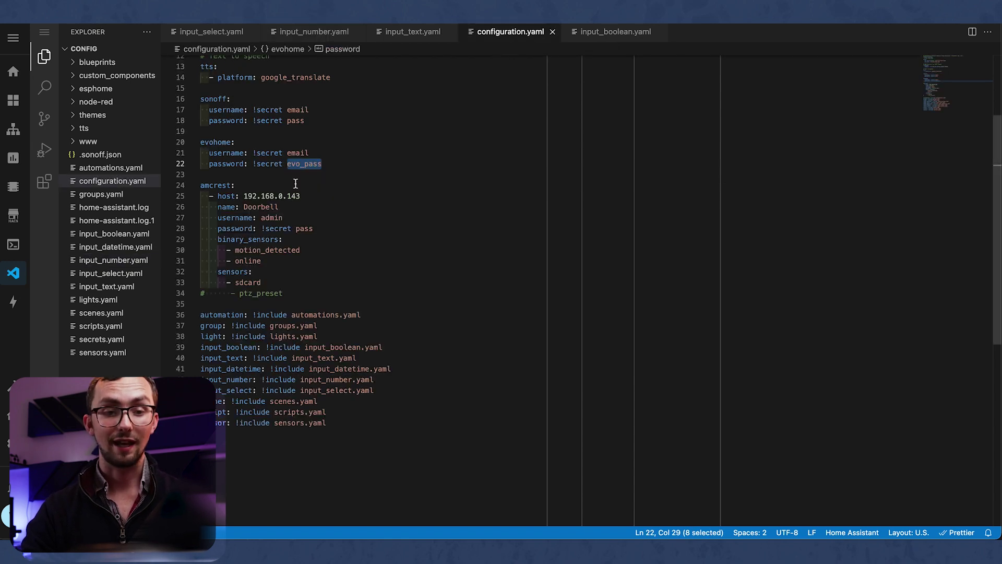
{"action": "left_click", "coordinate": [272, 296]}
{"action": "key", "text": "End"}
{"action": "key", "text": "Return"}
{"action": "key", "text": "Return"}
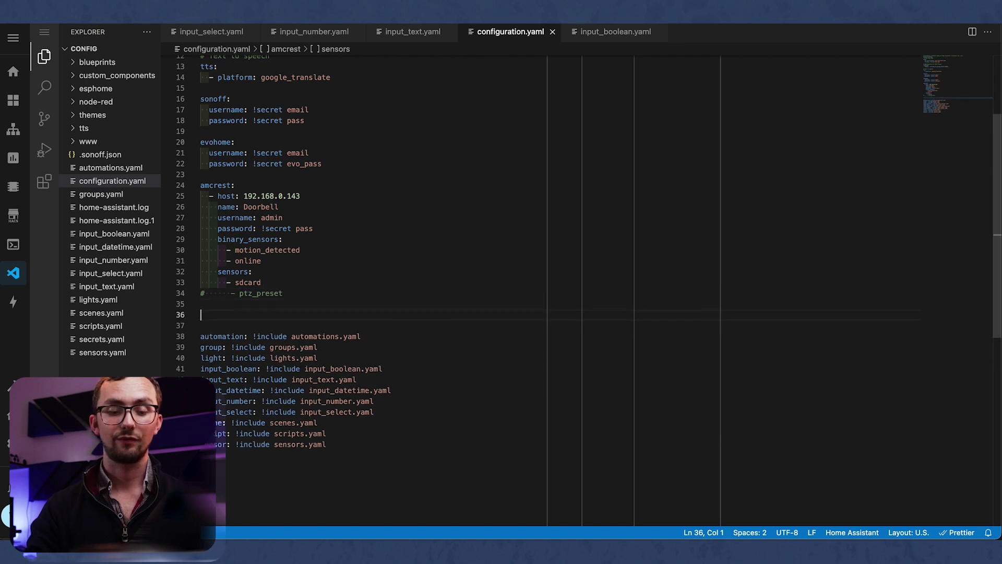
{"action": "type", "text": "timer:"}
{"action": "key", "text": "Return"}
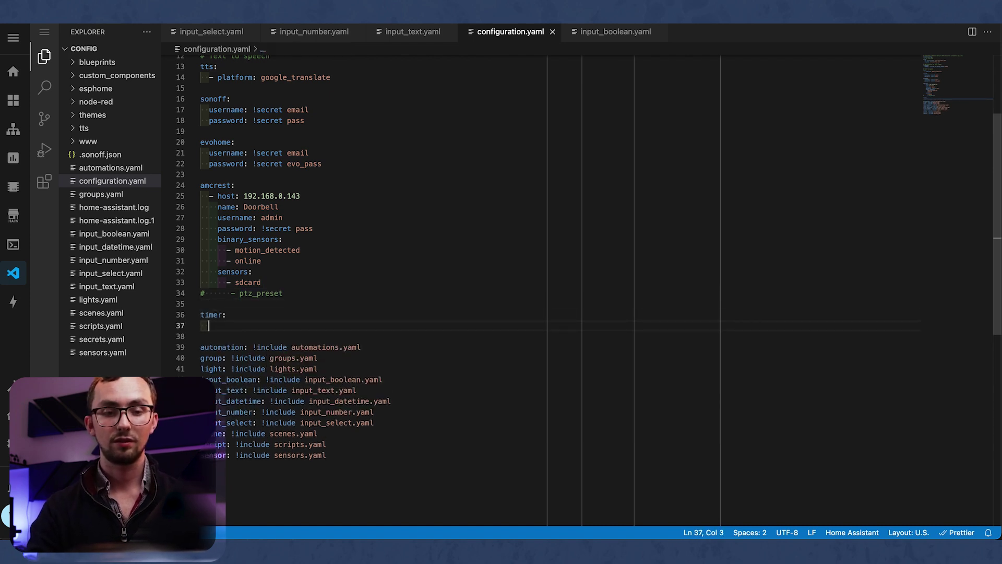
{"action": "type", "text": "timer:"}
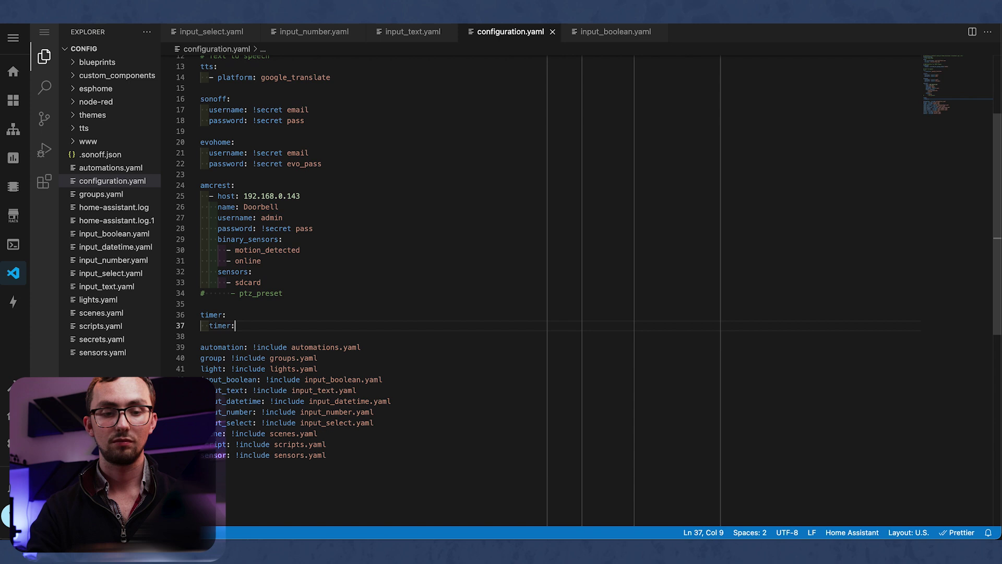
{"action": "key", "text": "Return"}
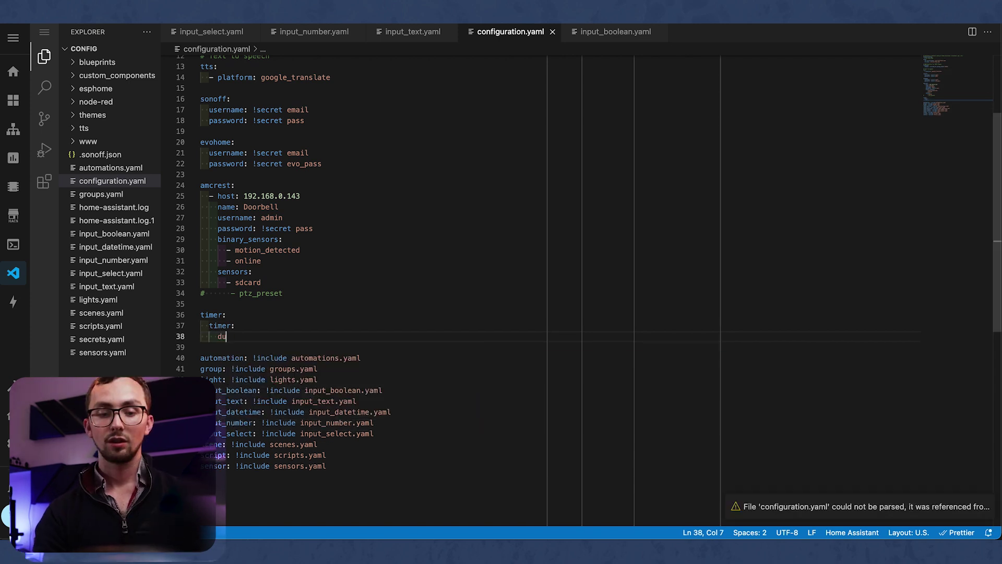
{"action": "type", "text": "duration: "}
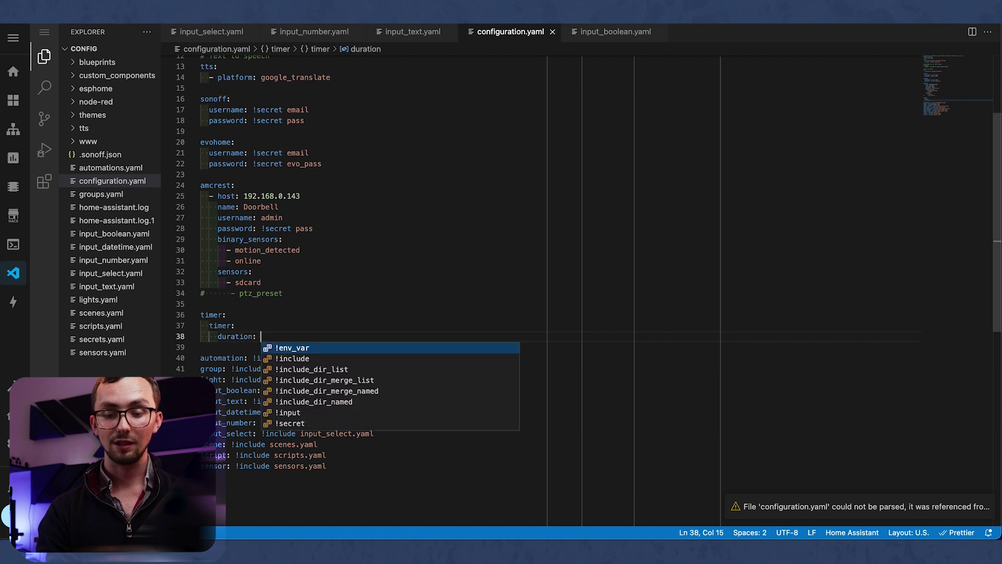
{"action": "type", "text": "\"0"}
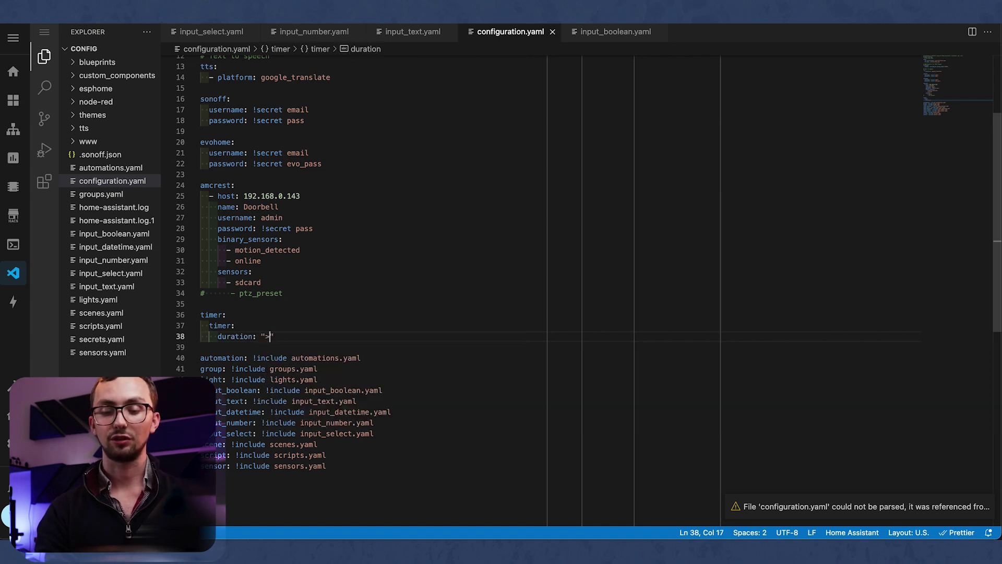
{"action": "type", "text": "0:0"}
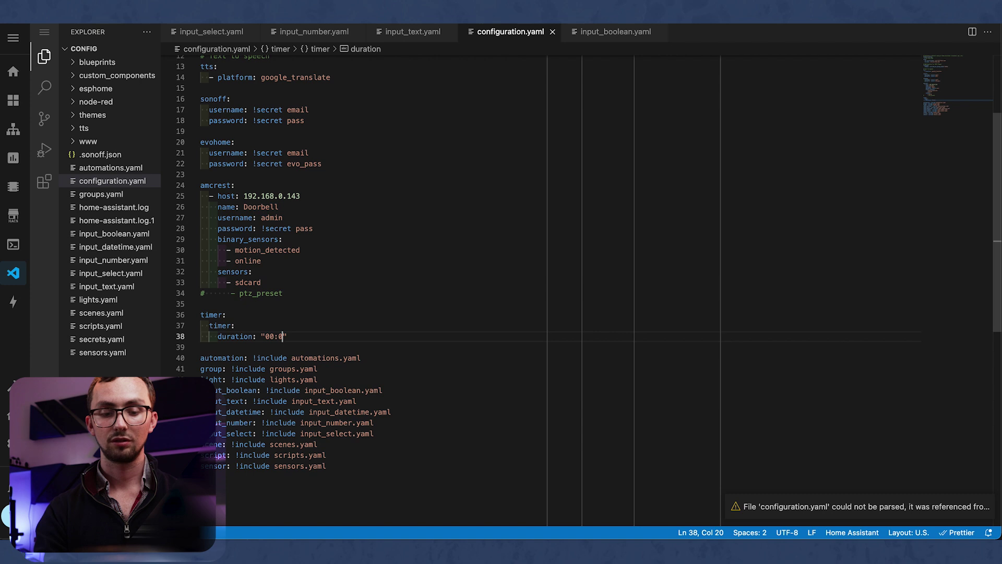
{"action": "type", "text": "1:00"}
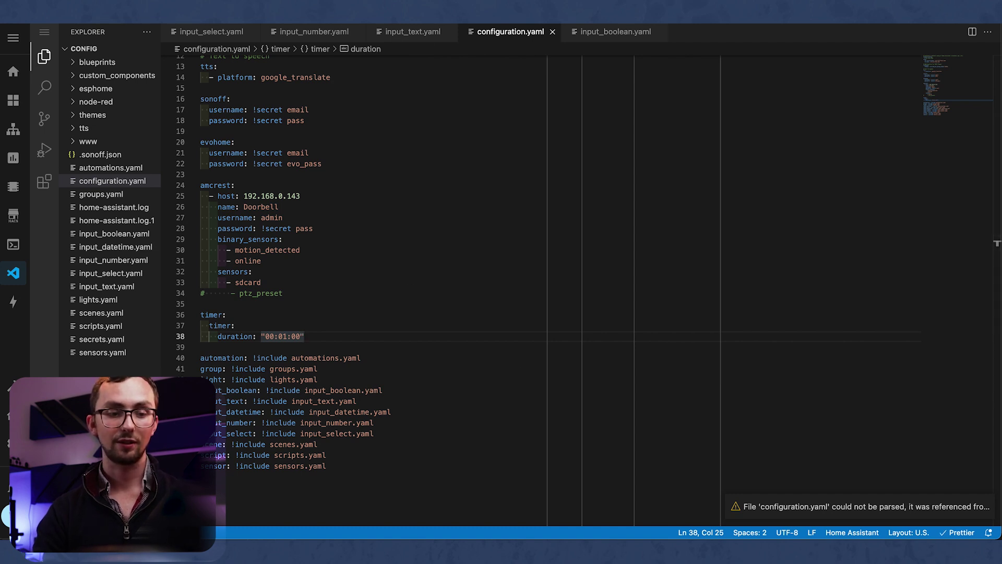
Reload the input number, input boolean and timer configurations from Settings > Server Controls.
{"action": "left_click", "coordinate": [9, 442]}
{"action": "scroll", "coordinate": [469, 384], "scroll_direction": "down", "scroll_amount": 10}
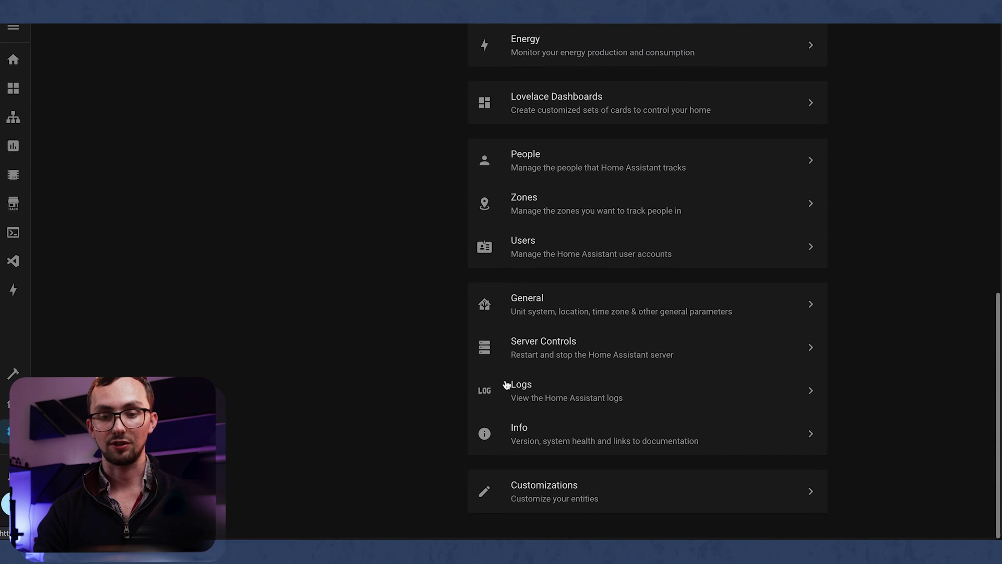
{"action": "left_click", "coordinate": [549, 360]}
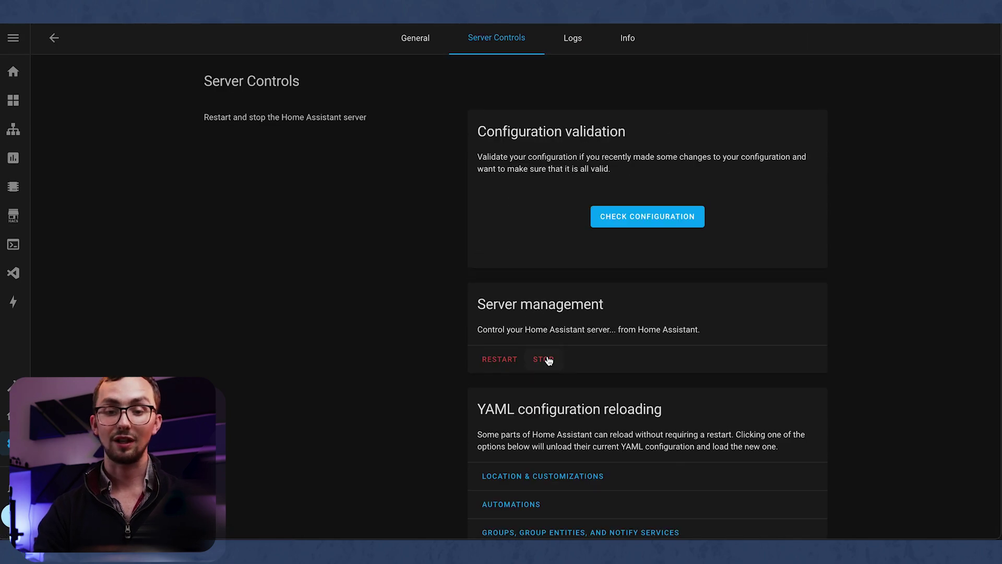
{"action": "scroll", "coordinate": [548, 360], "scroll_direction": "down", "scroll_amount": 6}
{"action": "left_click", "coordinate": [525, 263]}
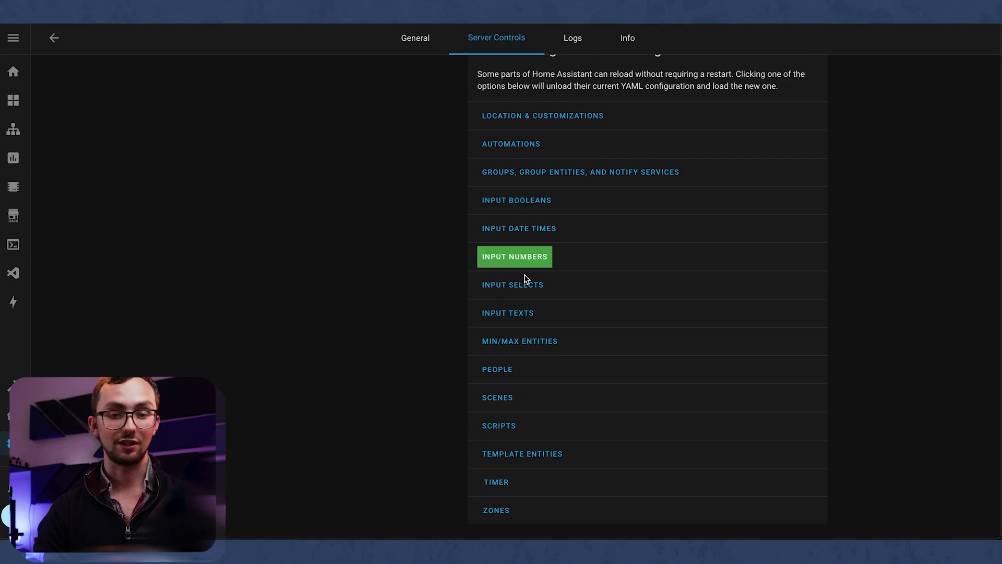
{"action": "left_click", "coordinate": [530, 205]}
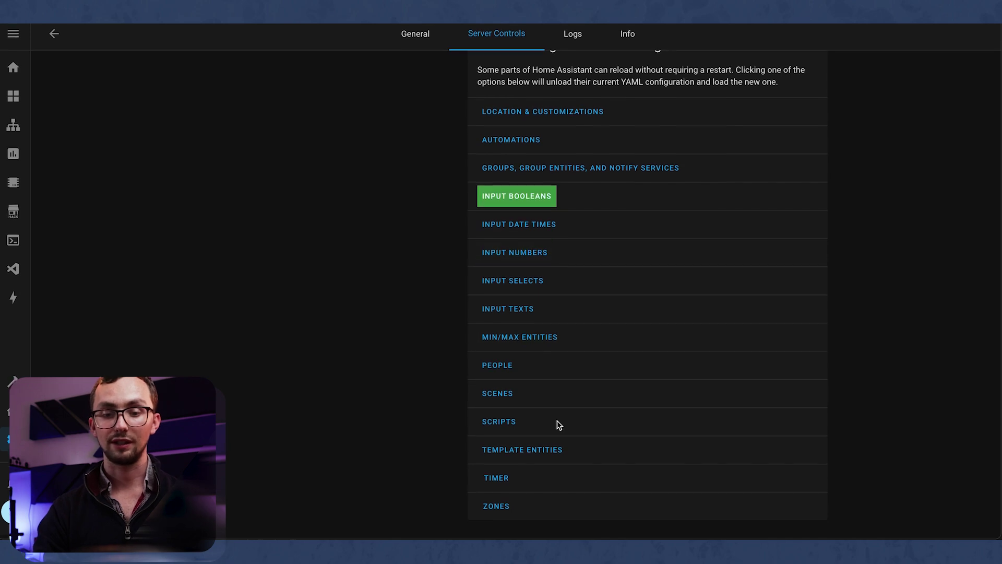
{"action": "left_click", "coordinate": [499, 484]}
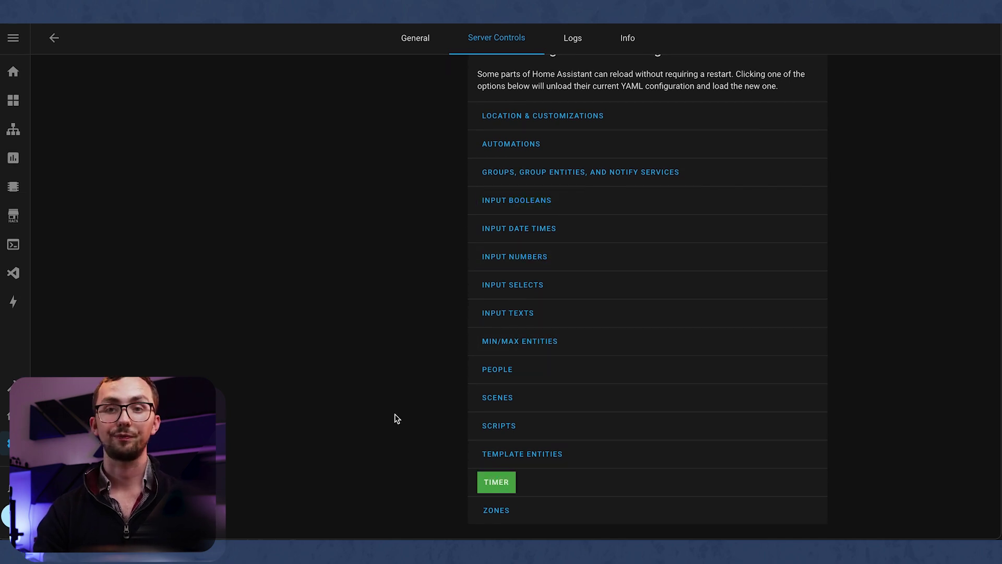
{"action": "scroll", "coordinate": [397, 418], "scroll_direction": "up", "scroll_amount": 7}
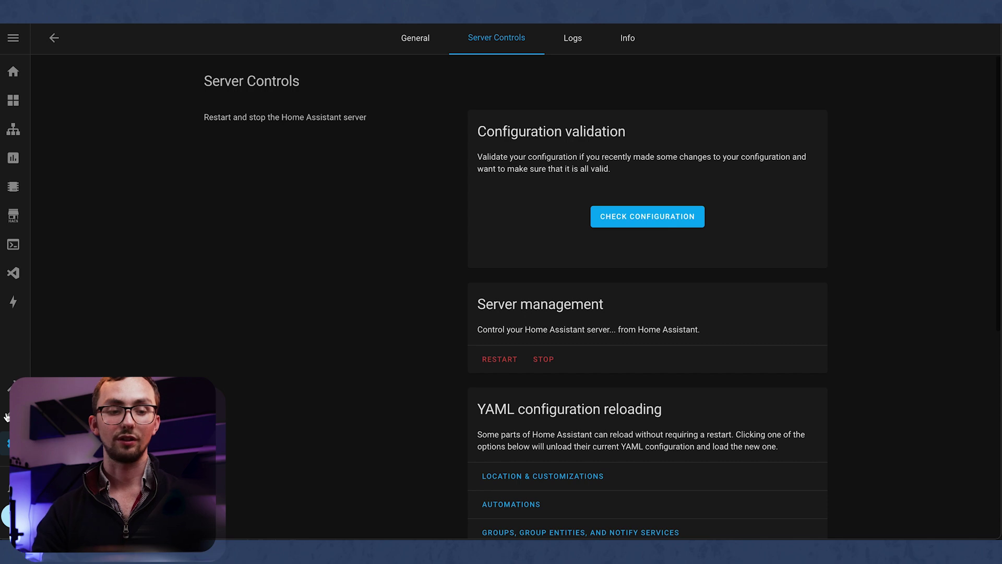
Filter the Developer Tools entity states by 'timer'.
{"action": "left_click", "coordinate": [12, 386]}
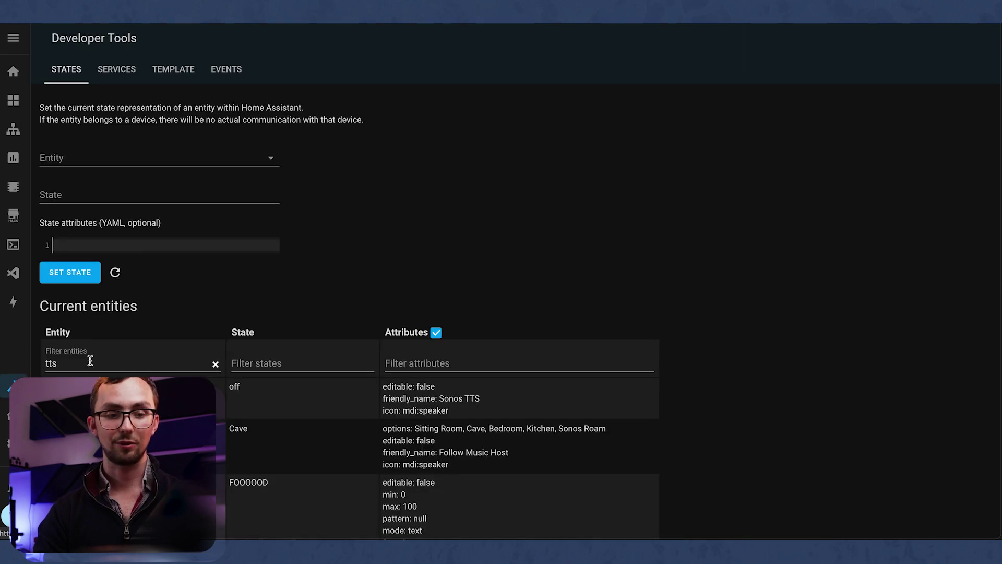
{"action": "type", "text": "timer"}
{"action": "scroll", "coordinate": [127, 369], "scroll_direction": "down", "scroll_amount": 1}
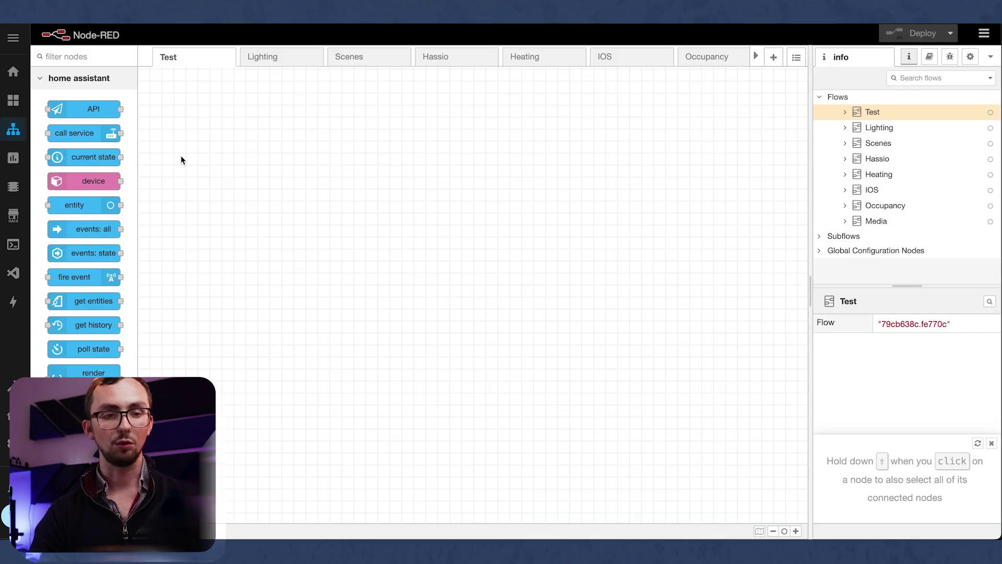
Add a state_changed events:state trigger with a wired current_state node after it.
{"action": "left_click", "coordinate": [181, 155], "text": "ctrl"}
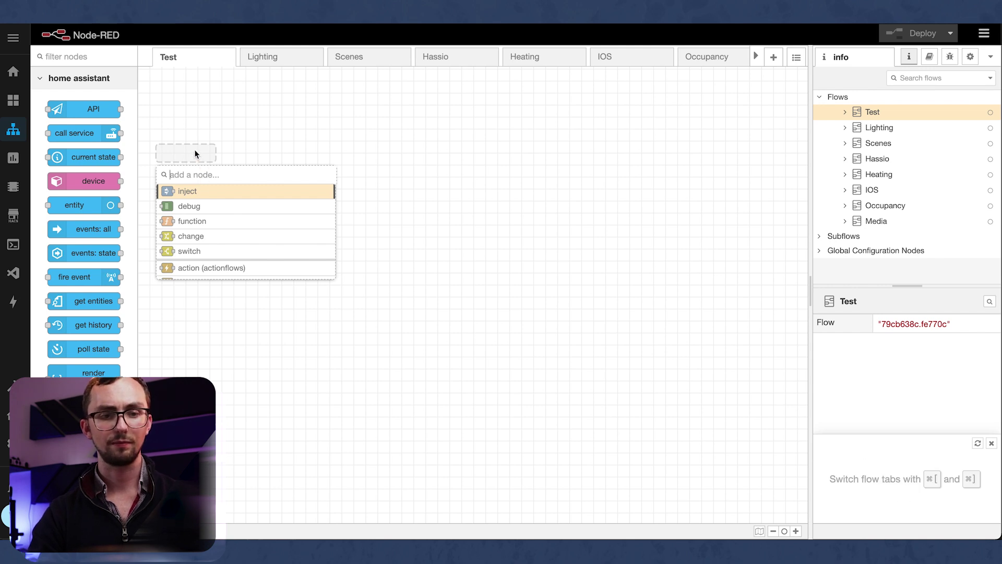
{"action": "type", "text": "eve"}
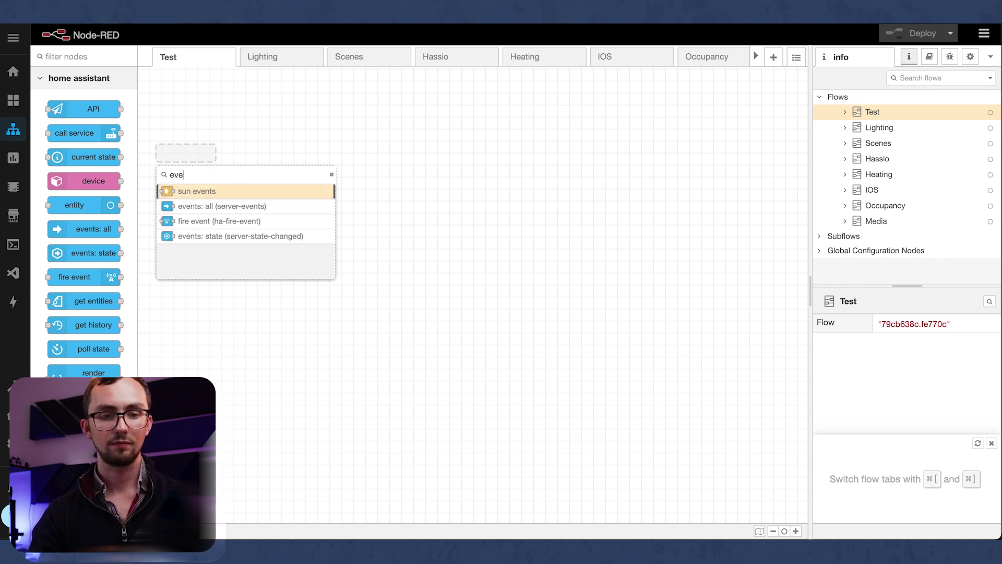
{"action": "key", "text": "Down"}
{"action": "key", "text": "Down"}
{"action": "key", "text": "Down"}
{"action": "key", "text": "Return"}
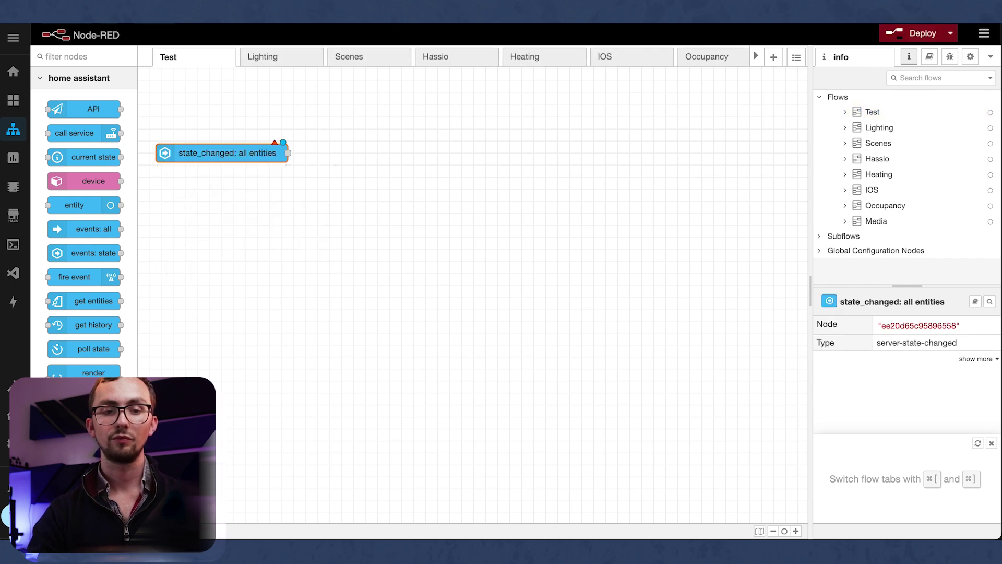
{"action": "left_click", "coordinate": [257, 187]}
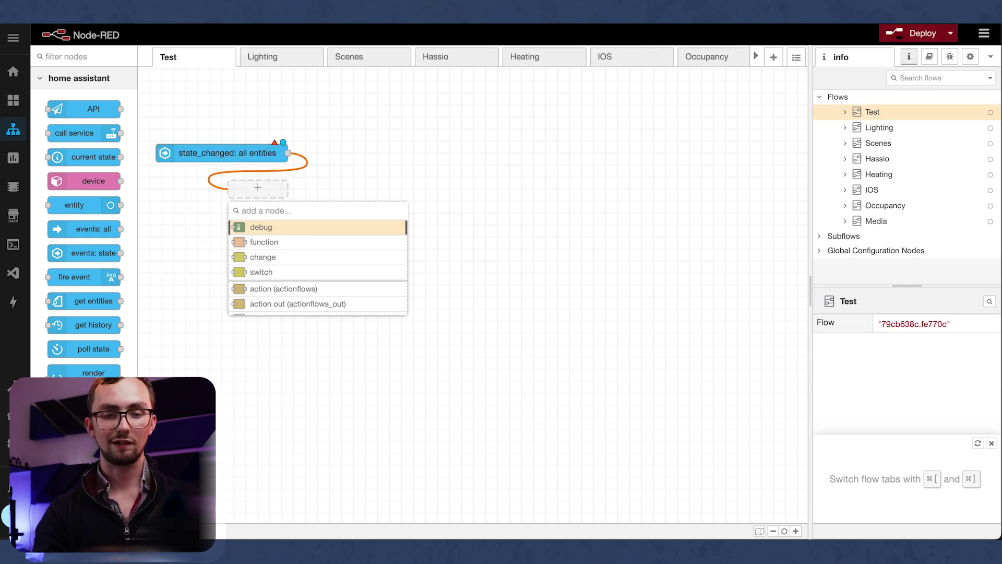
{"action": "type", "text": "curr"}
{"action": "key", "text": "Return"}
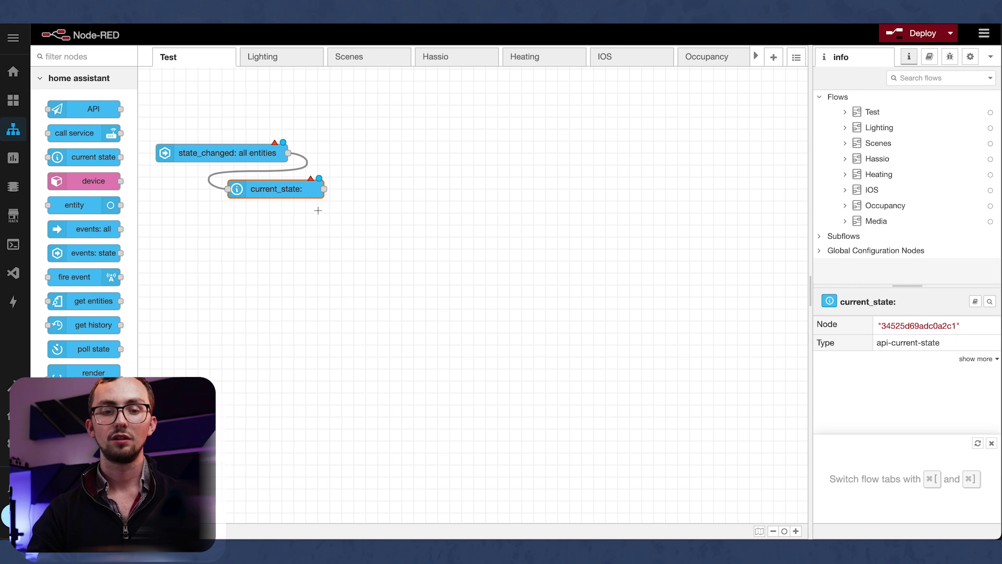
Add a function node and a call service node below current_state.
{"action": "left_click", "coordinate": [318, 210], "text": "super"}
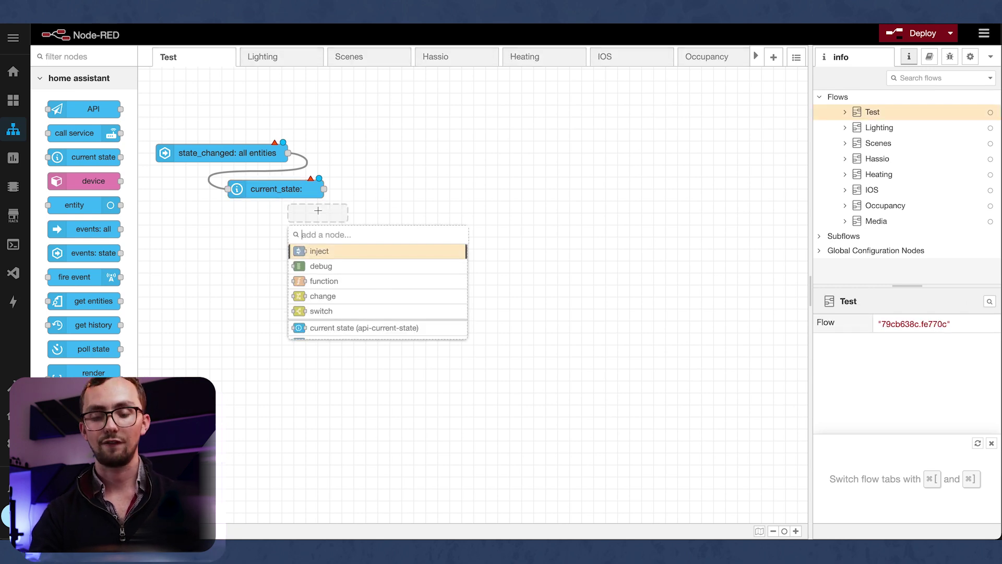
{"action": "type", "text": "func"}
{"action": "key", "text": "Return"}
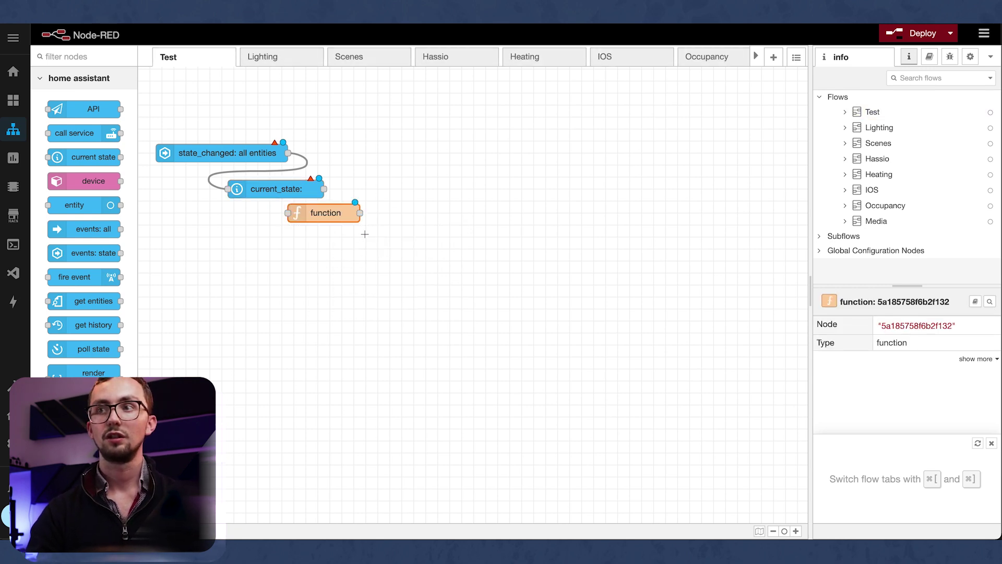
{"action": "left_click", "coordinate": [365, 234], "text": "super"}
{"action": "type", "text": "call"}
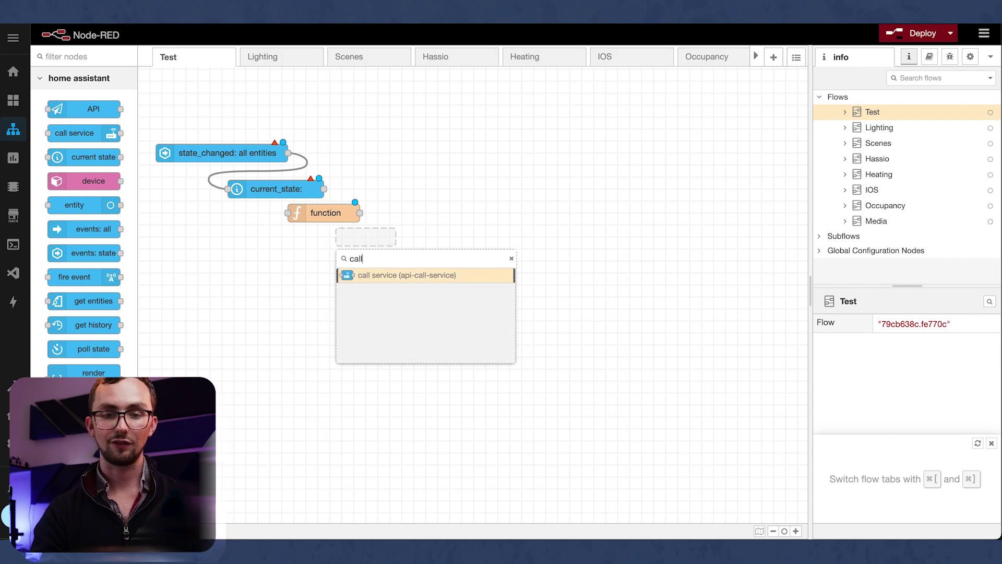
{"action": "key", "text": "Return"}
Add a msg.payload debug node, a 5-second delay node and another call service node.
{"action": "left_click", "coordinate": [393, 142], "text": "super"}
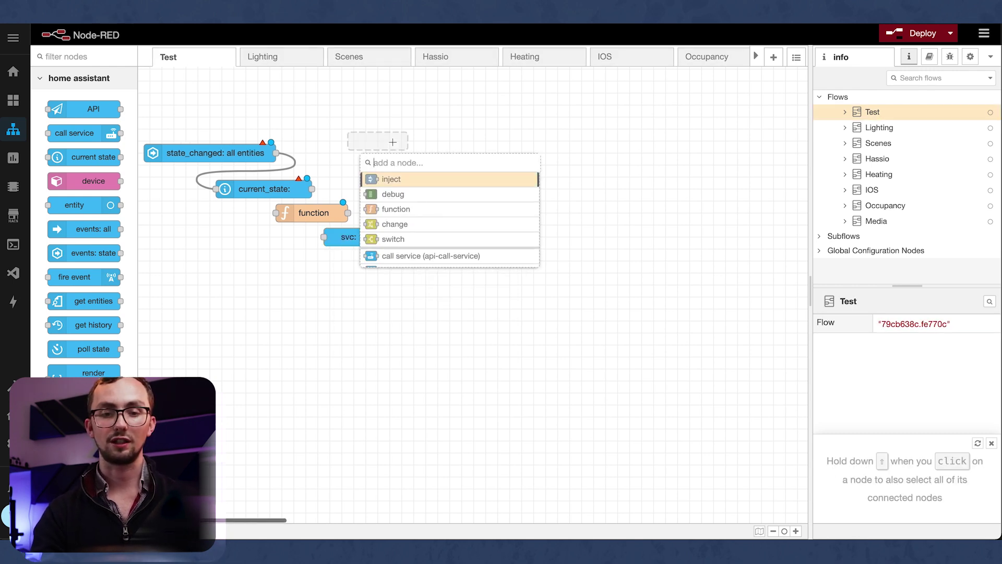
{"action": "type", "text": "de"}
{"action": "key", "text": "Return"}
{"action": "key", "text": "Escape"}
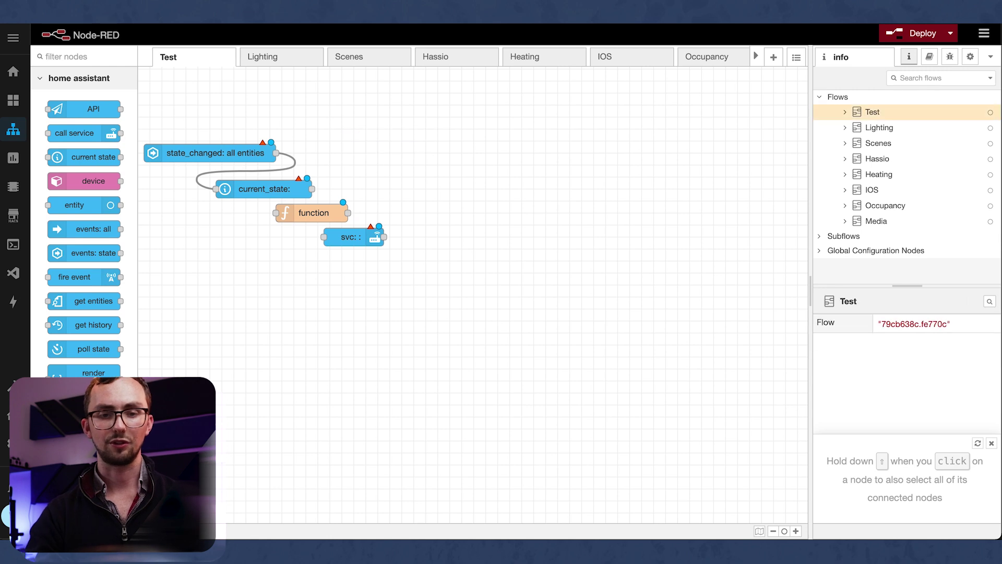
{"action": "left_click", "coordinate": [385, 152], "text": "super"}
{"action": "type", "text": "del"}
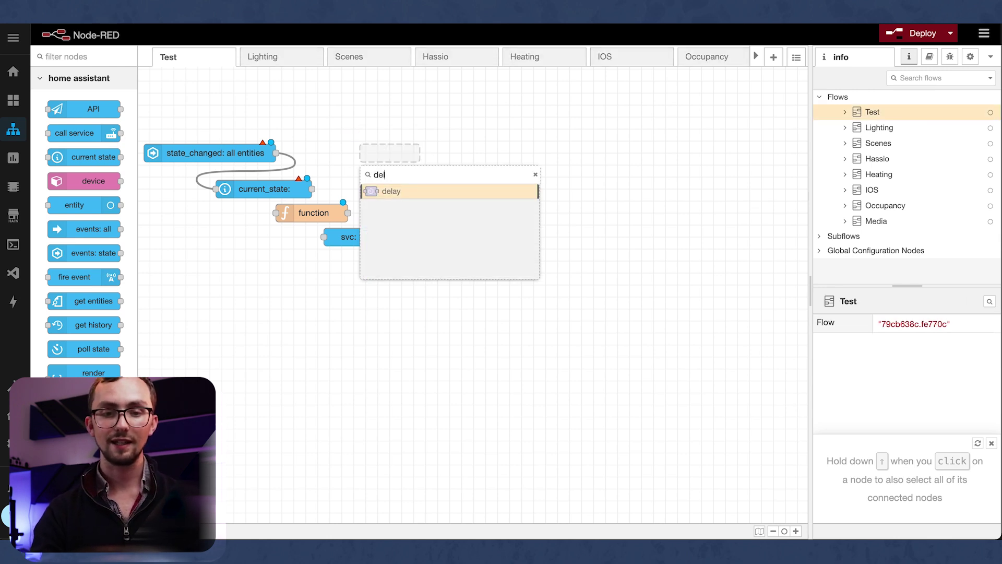
{"action": "key", "text": "Return"}
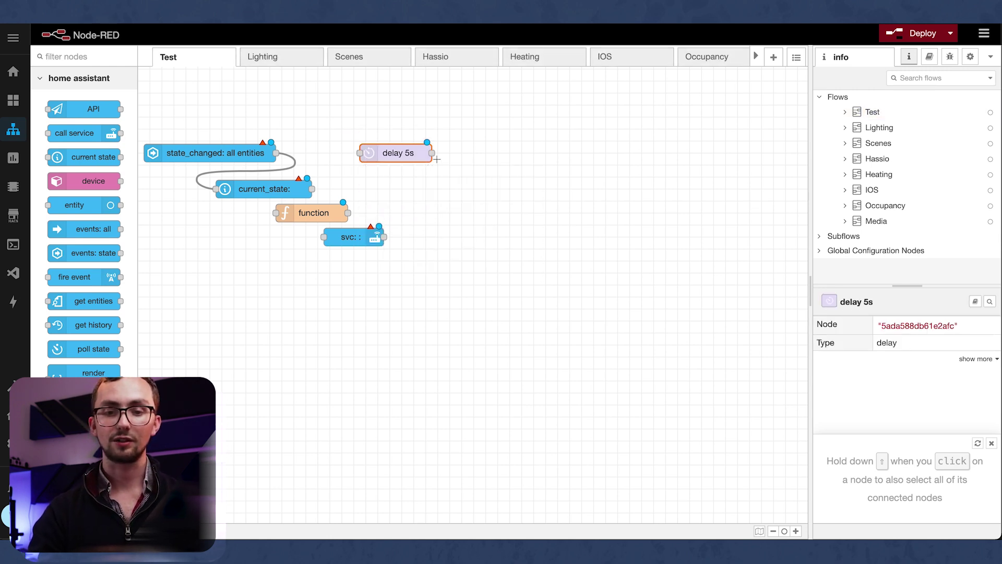
{"action": "left_click", "coordinate": [472, 155], "text": "super"}
{"action": "type", "text": "call"}
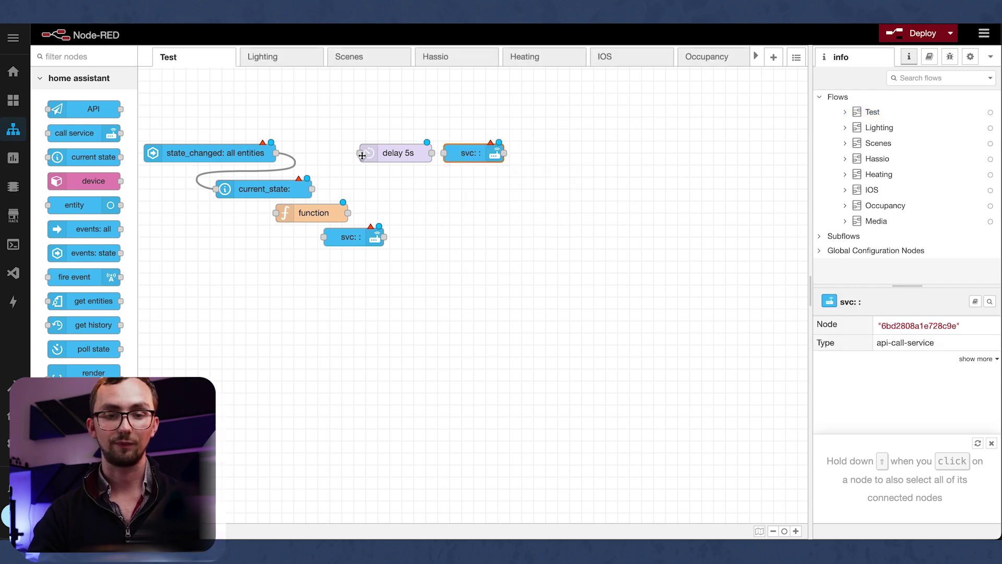
Wire state_changed→delay→service call and current_state→function→lower service call.
{"action": "left_click_drag", "start_coordinate": [275, 153], "coordinate": [360, 152]}
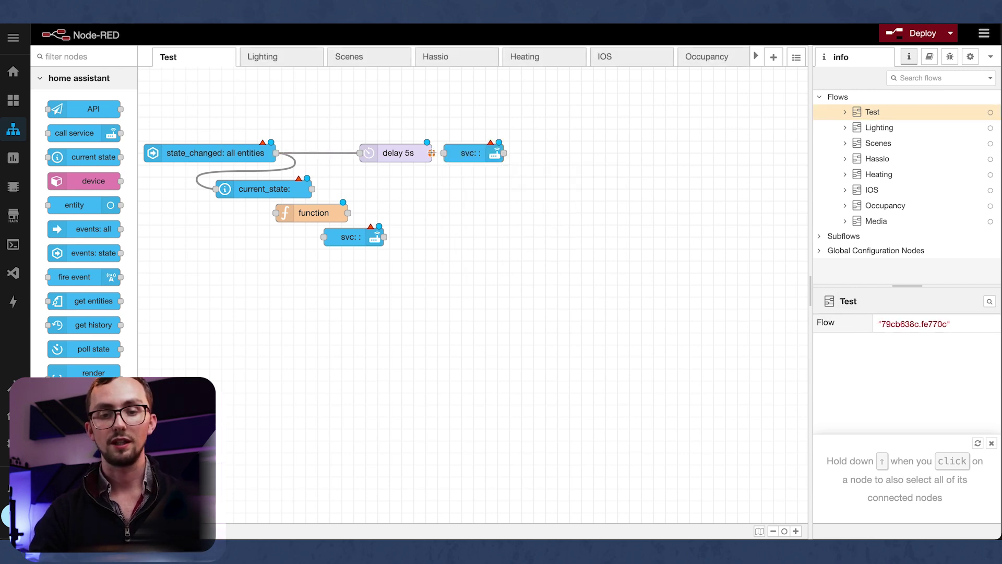
{"action": "left_click_drag", "start_coordinate": [431, 153], "coordinate": [444, 153]}
{"action": "left_click_drag", "start_coordinate": [312, 188], "coordinate": [275, 213]}
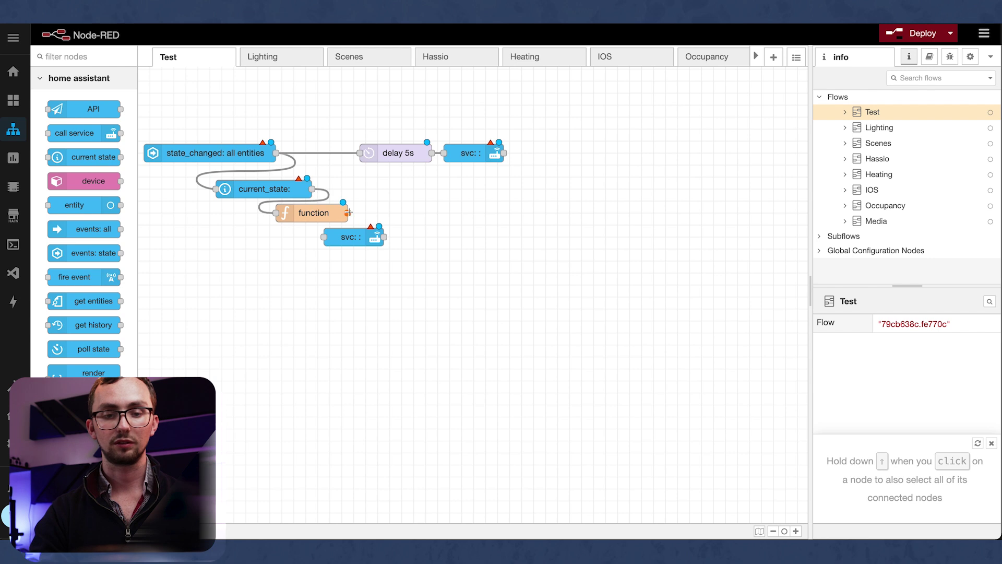
{"action": "left_click_drag", "start_coordinate": [348, 213], "coordinate": [324, 237]}
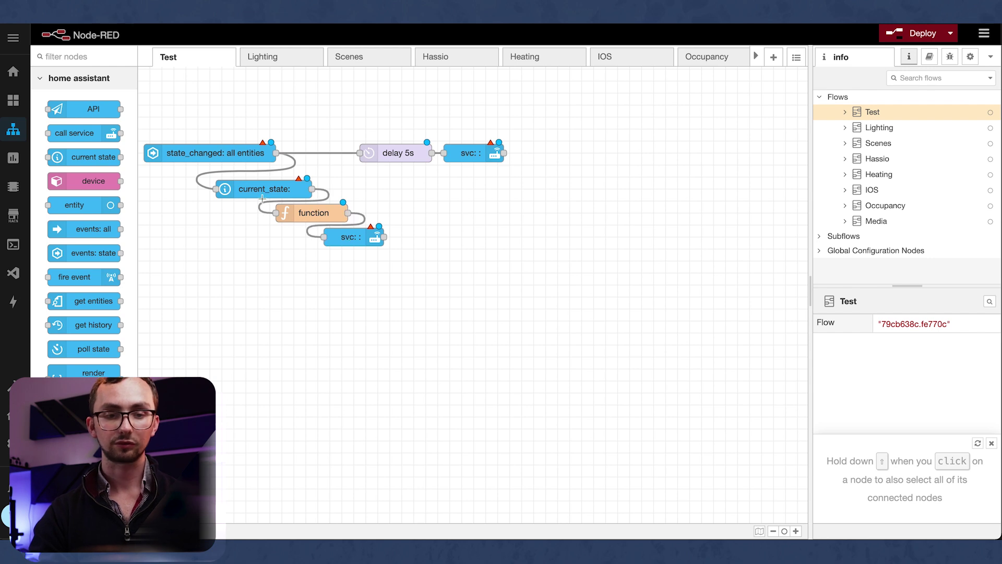
Set the trigger to fire when input_boolean.timer changes to on.
{"action": "double_click", "coordinate": [233, 151]}
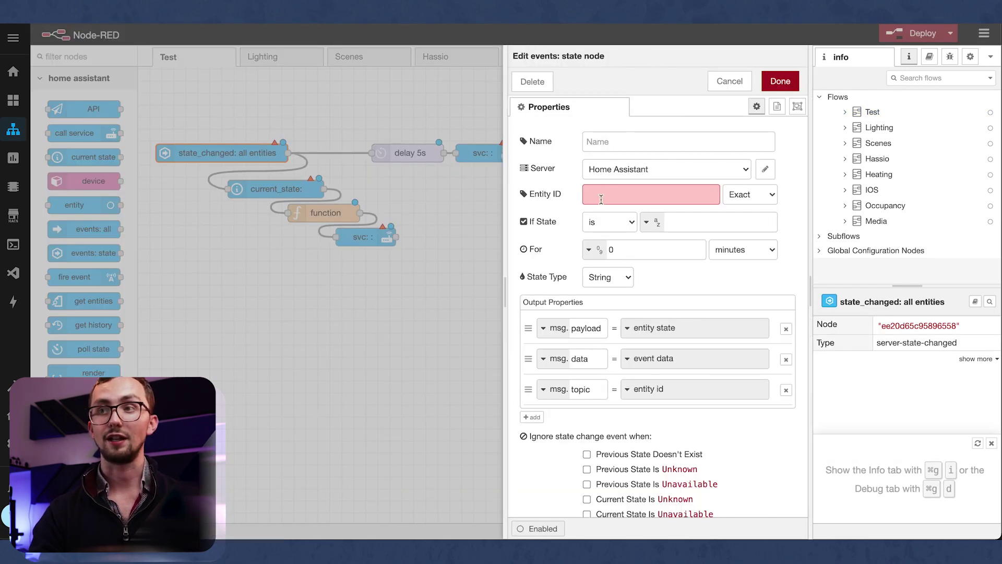
{"action": "type", "text": "input_b"}
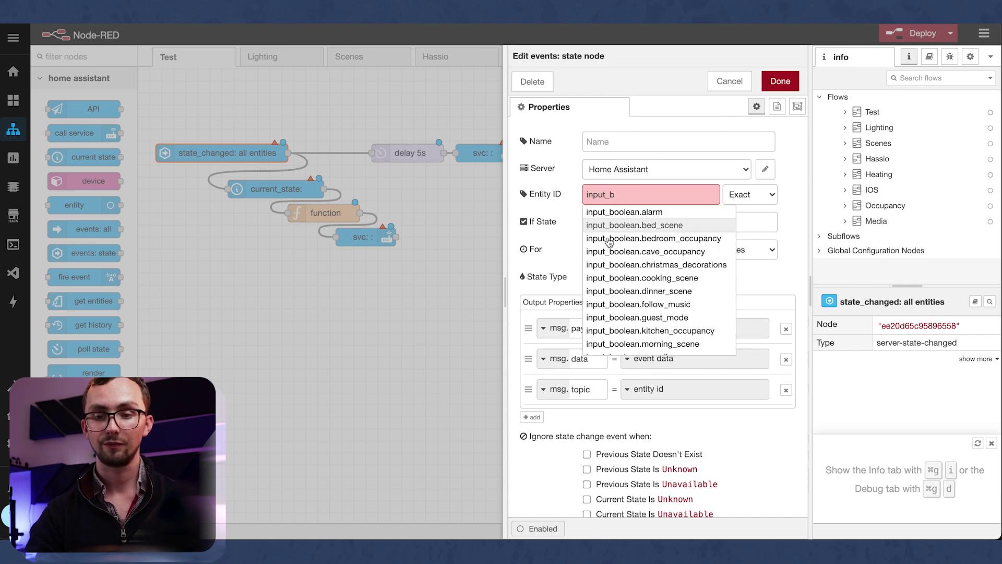
{"action": "scroll", "coordinate": [611, 242], "scroll_direction": "down", "scroll_amount": 5}
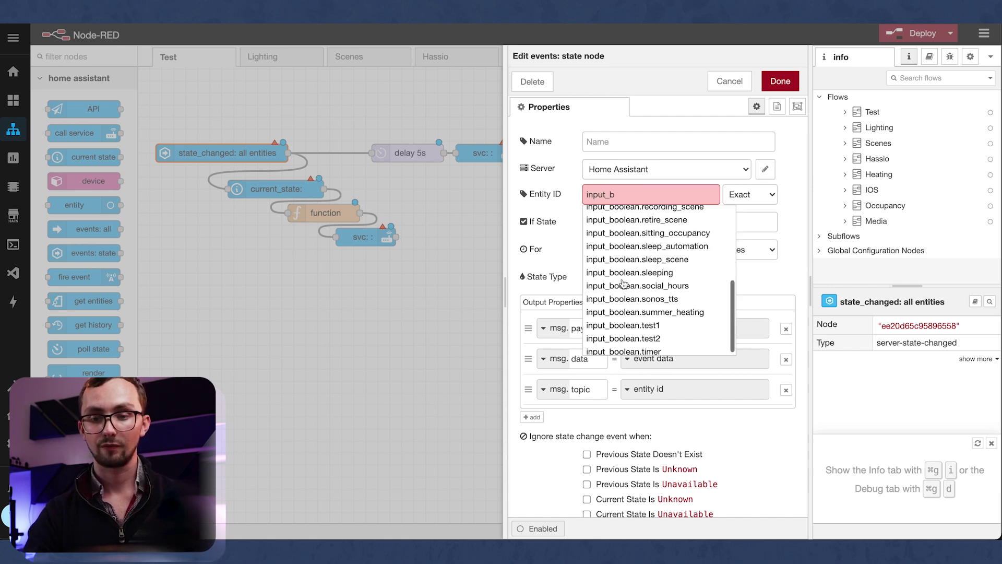
{"action": "type", "text": "b"}
{"action": "left_click", "coordinate": [621, 350]}
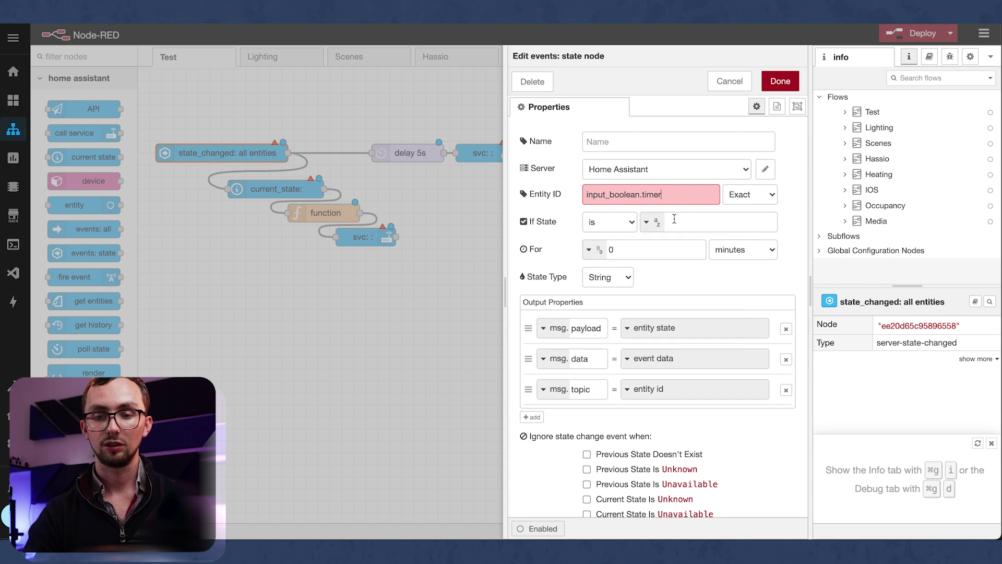
{"action": "left_click", "coordinate": [679, 217]}
{"action": "type", "text": "on"}
{"action": "left_click", "coordinate": [783, 79]}
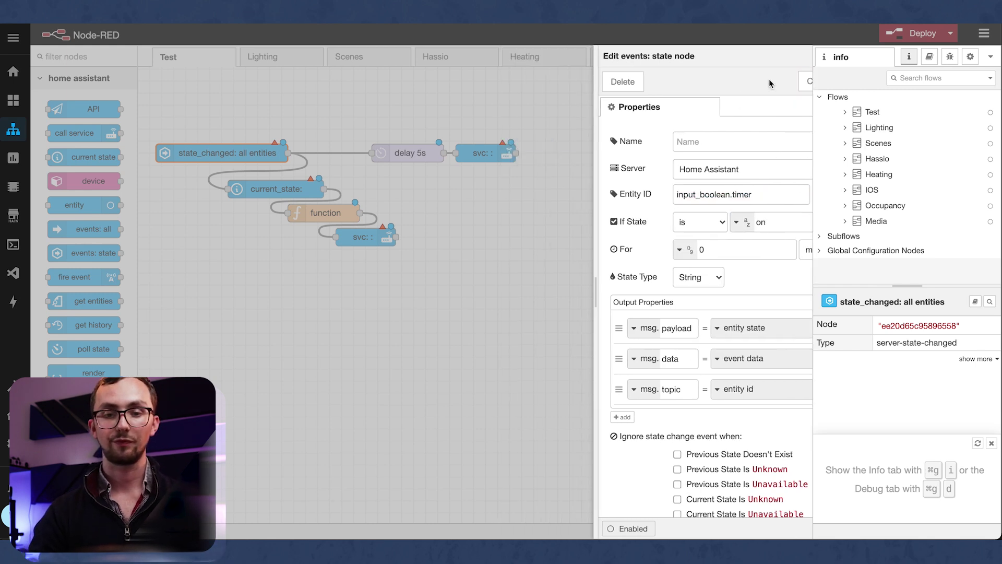
Set the delayed service call to input_boolean.turn_off on input_boolean.timer.
{"action": "double_click", "coordinate": [479, 153]}
{"action": "left_click", "coordinate": [653, 193]}
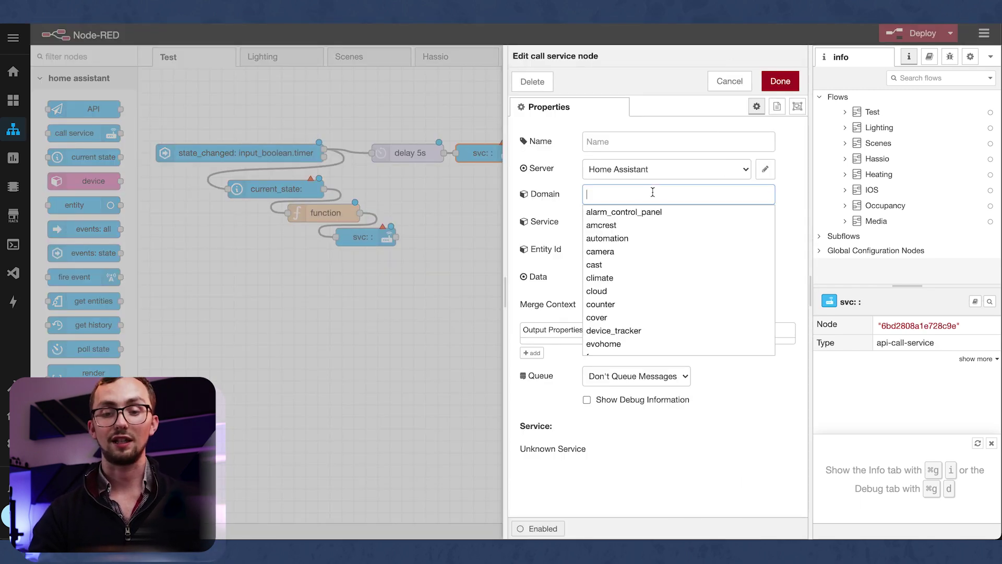
{"action": "left_click", "coordinate": [646, 211]}
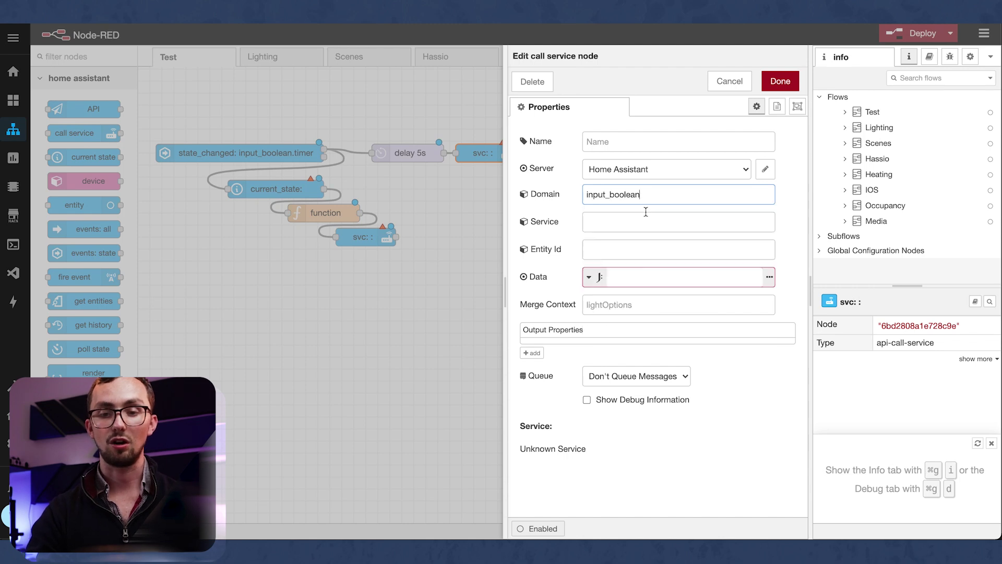
{"action": "left_click", "coordinate": [646, 216]}
{"action": "left_click", "coordinate": [626, 267]}
{"action": "left_click", "coordinate": [631, 248]}
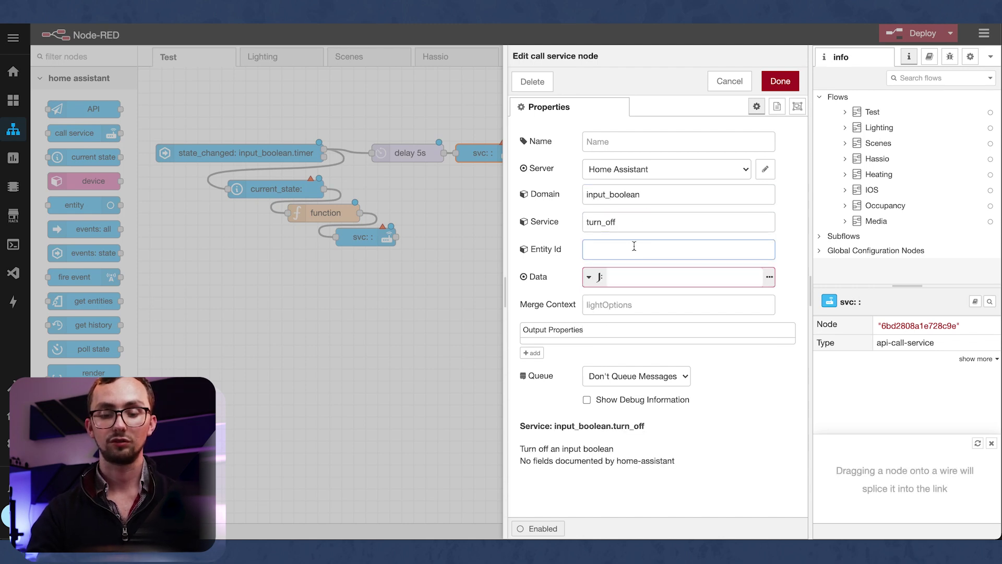
{"action": "type", "text": "timer"}
{"action": "left_click", "coordinate": [639, 264]}
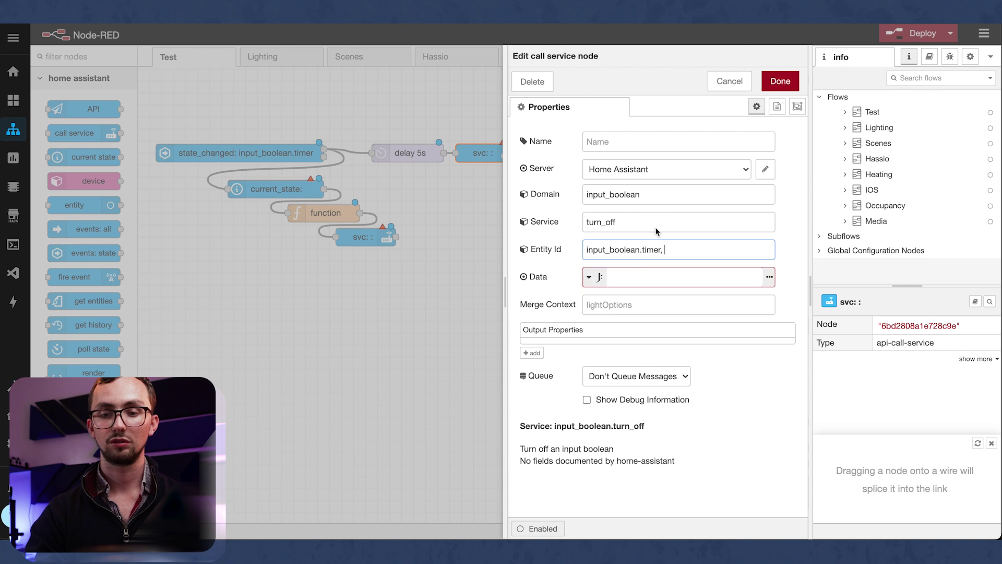
{"action": "left_click", "coordinate": [780, 80]}
{"action": "double_click", "coordinate": [268, 191]}
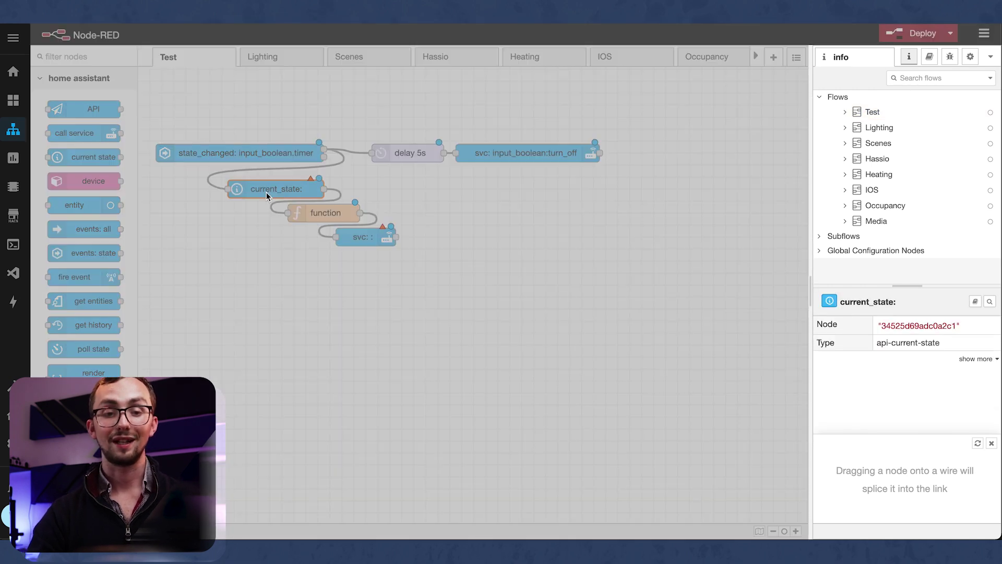
Set the current_state node's Entity ID to input_number.timer_duration and confirm.
{"action": "left_click", "coordinate": [599, 192]}
{"action": "type", "text": "ti"}
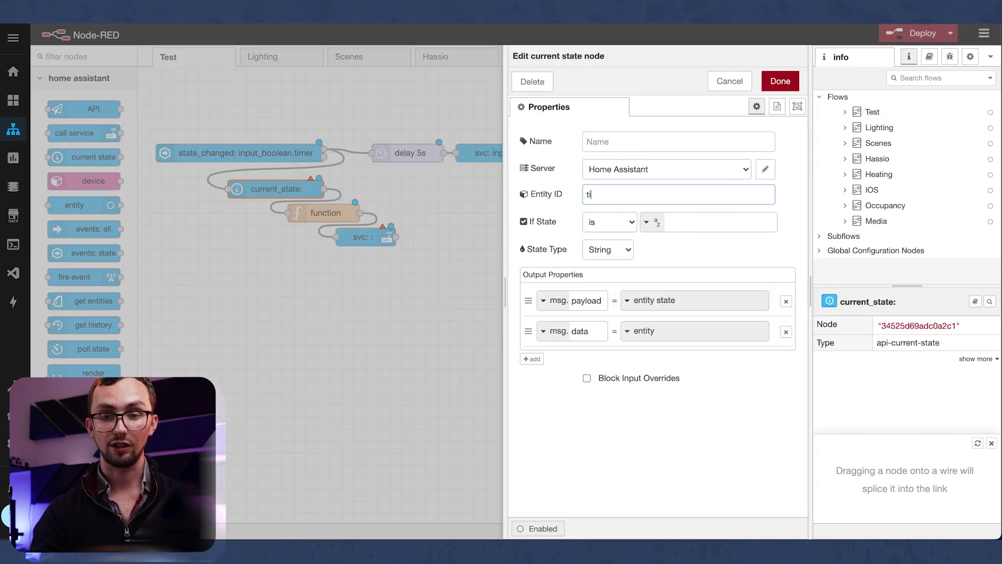
{"action": "type", "text": "mer"}
{"action": "key", "text": "BackSpace"}
{"action": "key", "text": "BackSpace"}
{"action": "key", "text": "BackSpace"}
{"action": "key", "text": "BackSpace"}
{"action": "key", "text": "BackSpace"}
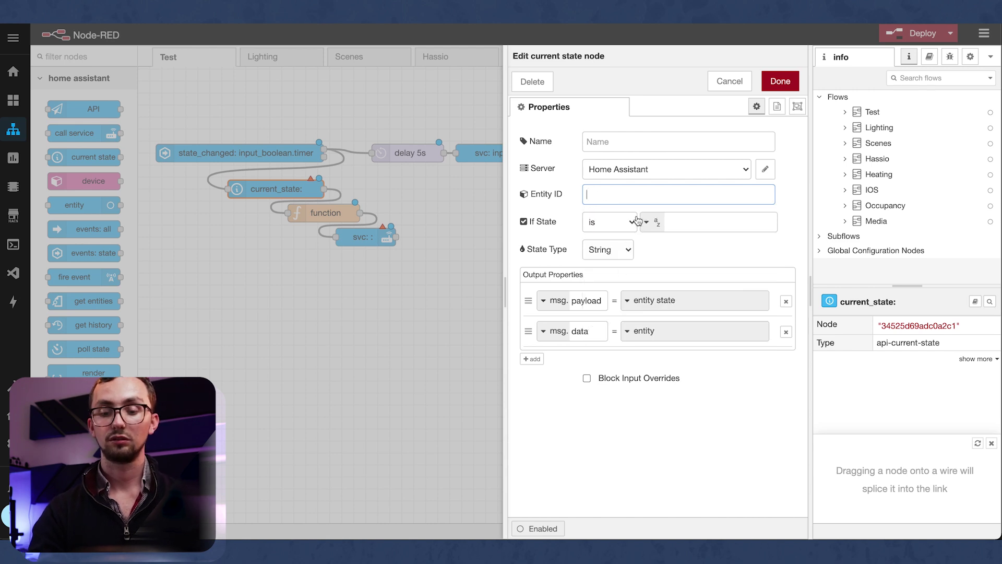
{"action": "type", "text": "input_number"}
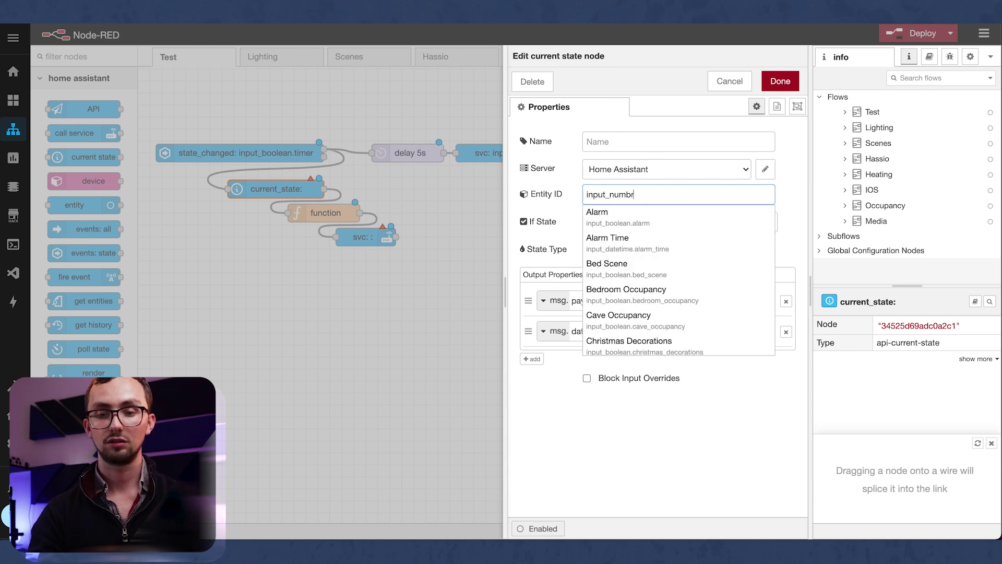
{"action": "key", "text": "BackSpace"}
{"action": "type", "text": "er.timer"}
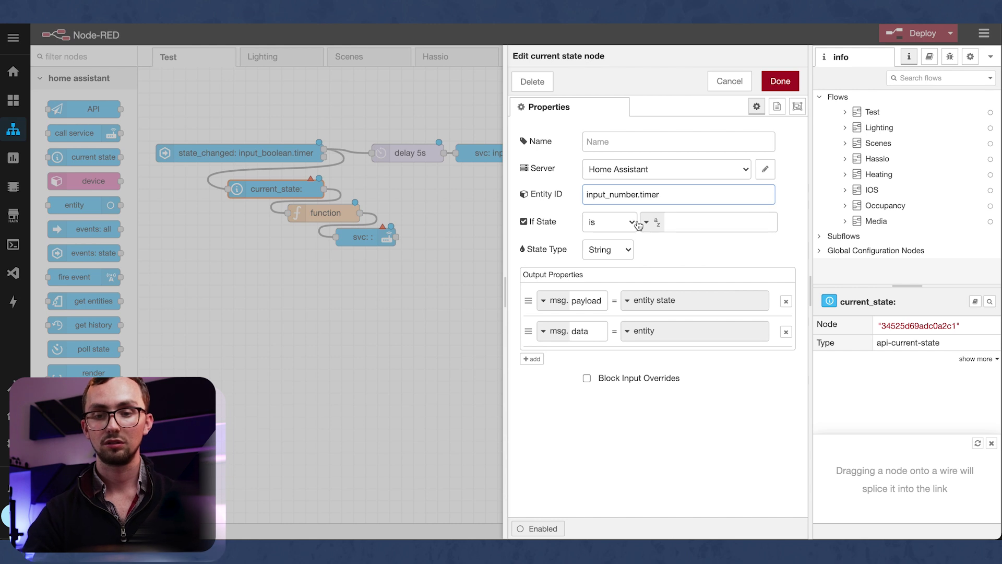
{"action": "type", "text": "_duration"}
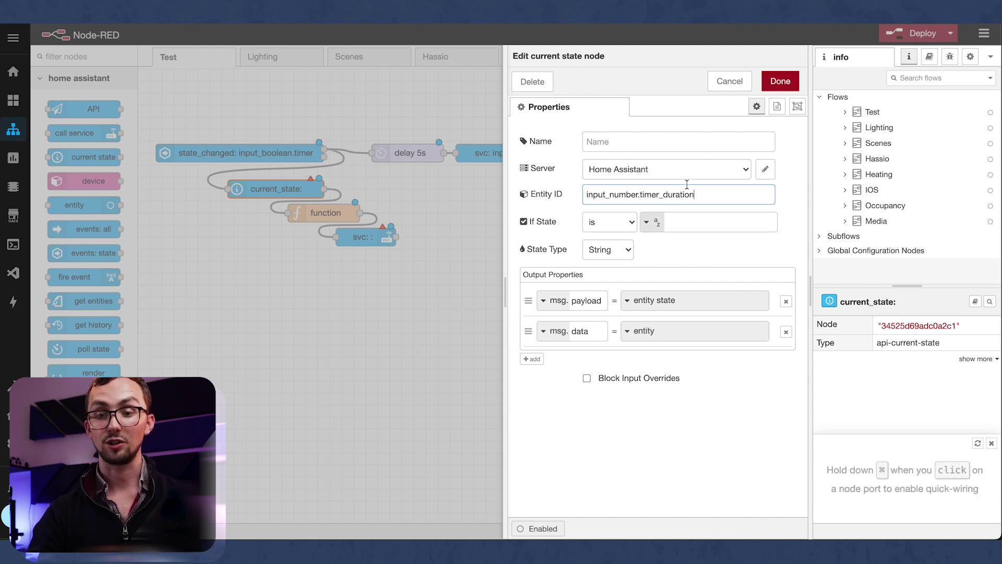
{"action": "left_click", "coordinate": [780, 82]}
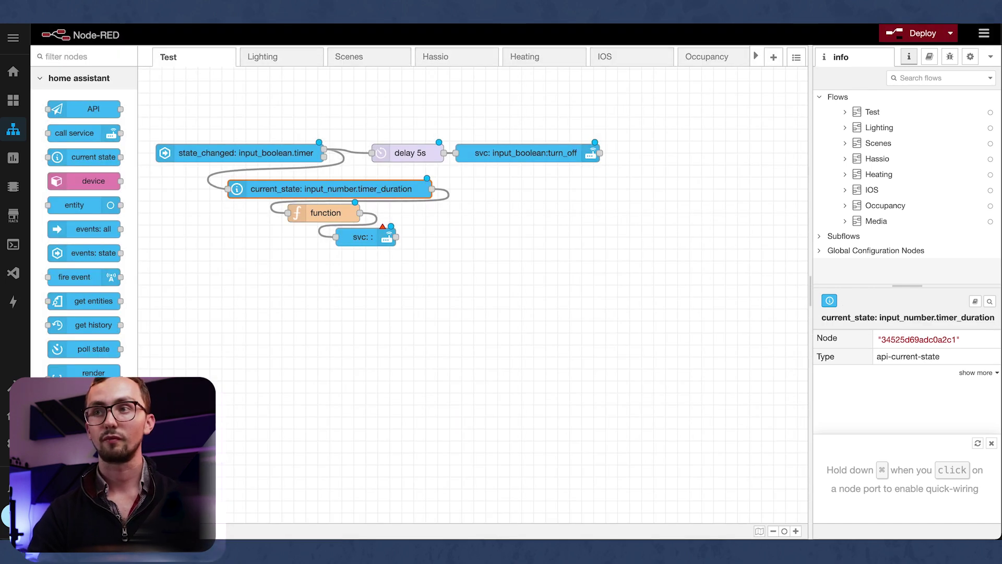
Add msg.payload = msg.payload * 60 to the function node's On Message code and save.
{"action": "double_click", "coordinate": [325, 213]}
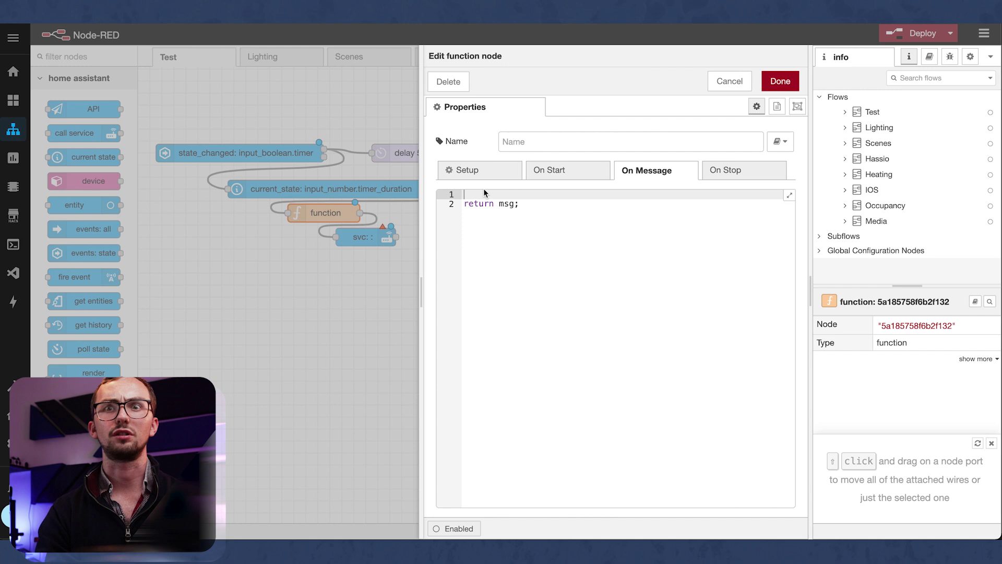
{"action": "type", "text": "ms"}
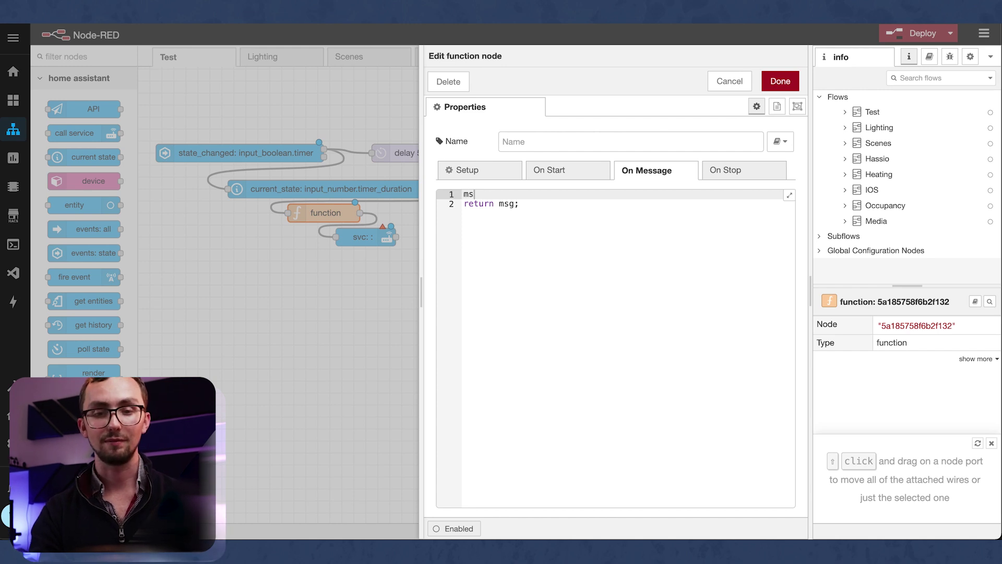
{"action": "type", "text": "g.payloa"}
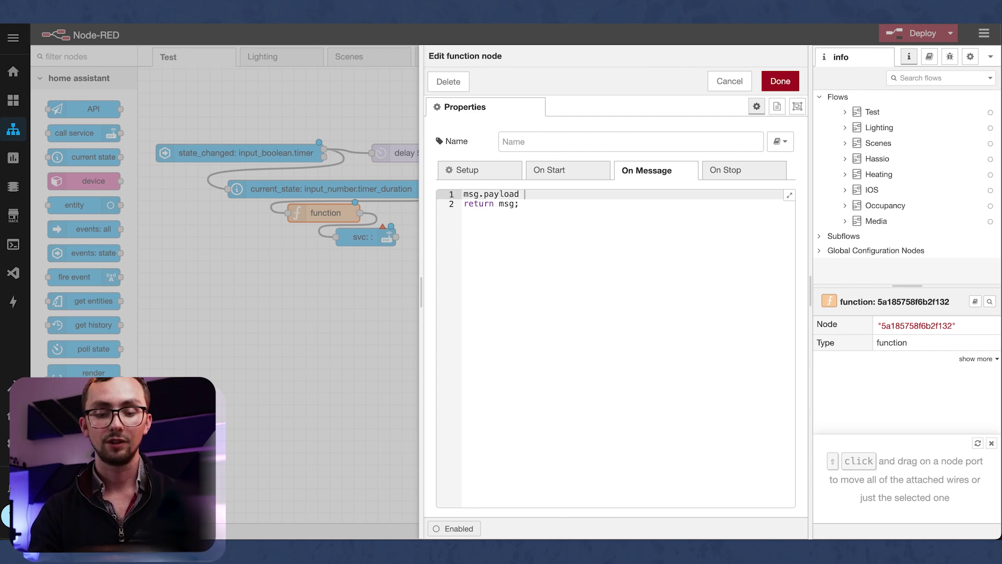
{"action": "type", "text": "d."}
{"action": "key", "text": "BackSpace"}
{"action": "type", "text": "= msg."}
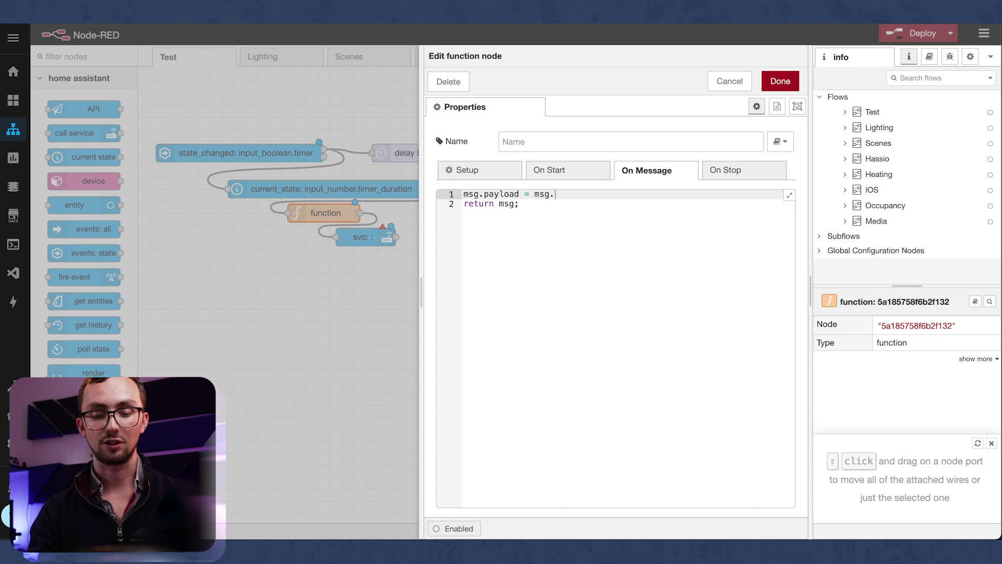
{"action": "type", "text": "payload"}
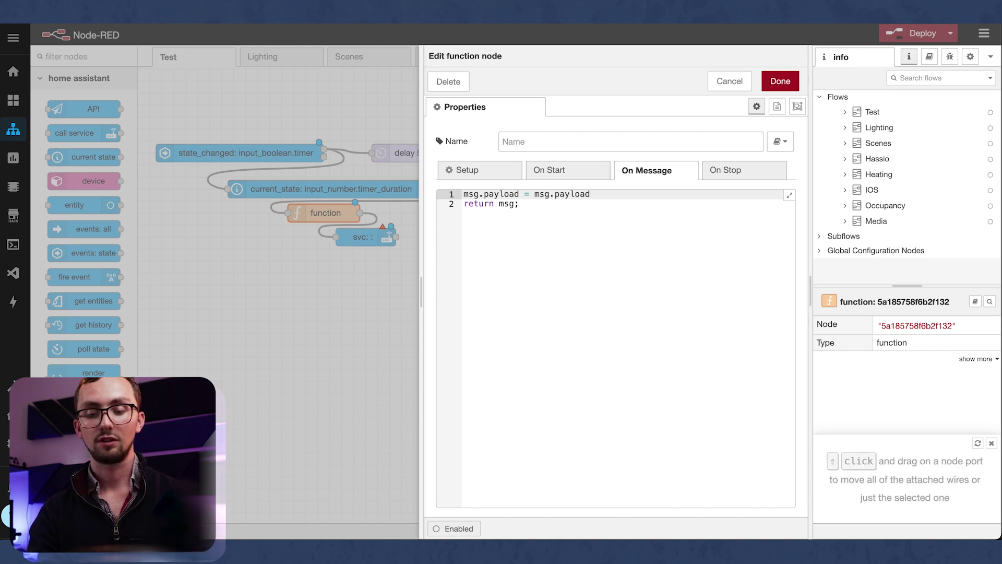
{"action": "type", "text": " * 10"}
{"action": "key", "text": "Return"}
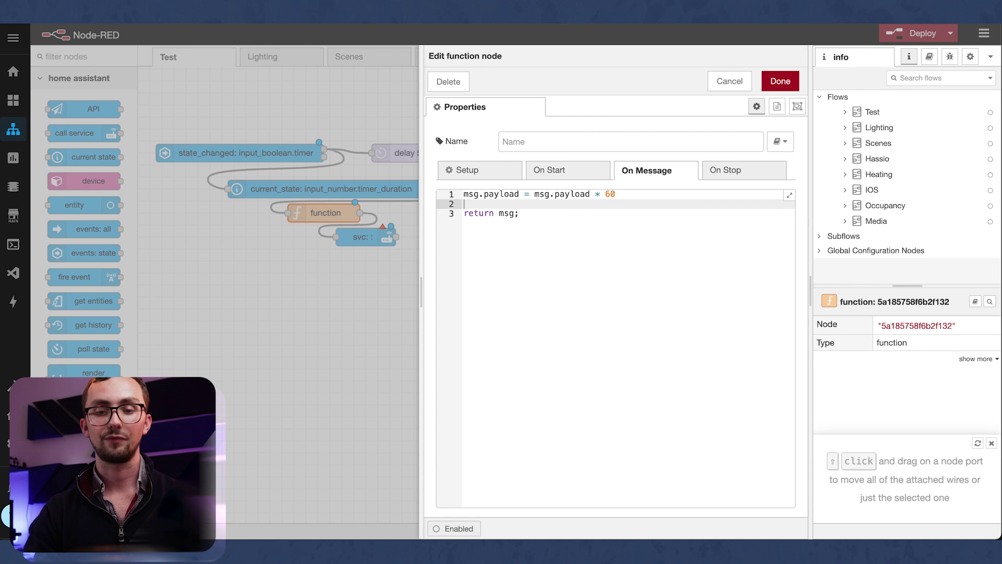
{"action": "left_click", "coordinate": [780, 81]}
Set the lower service call to the timer start service on entity timer.timer.
{"action": "double_click", "coordinate": [360, 237]}
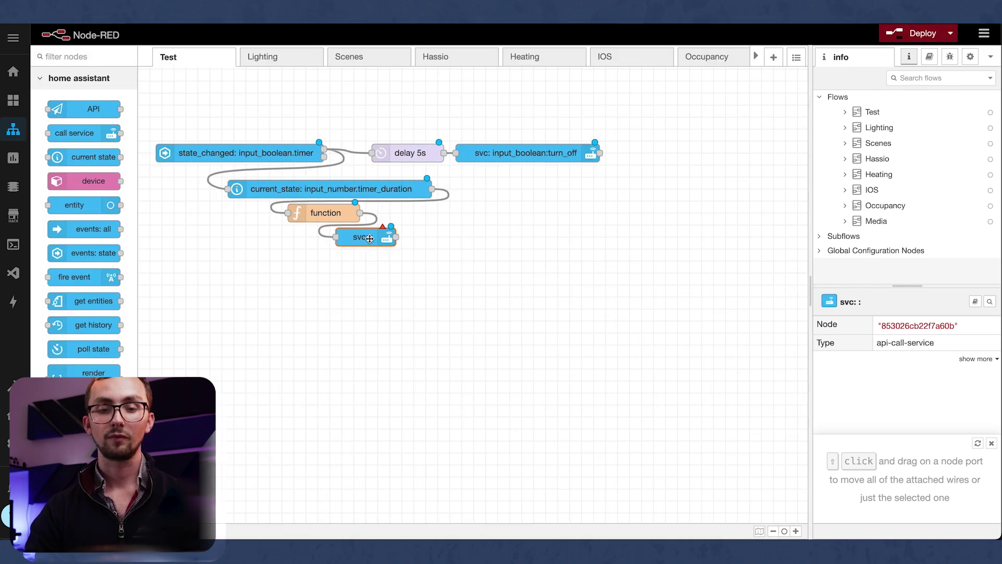
{"action": "left_click", "coordinate": [610, 195]}
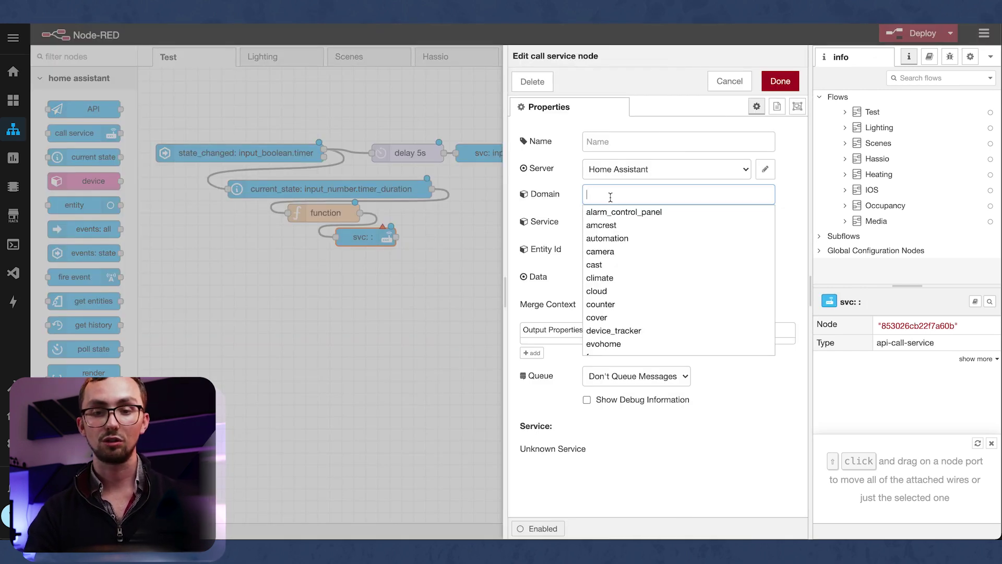
{"action": "type", "text": "tim"}
{"action": "left_click", "coordinate": [609, 225]}
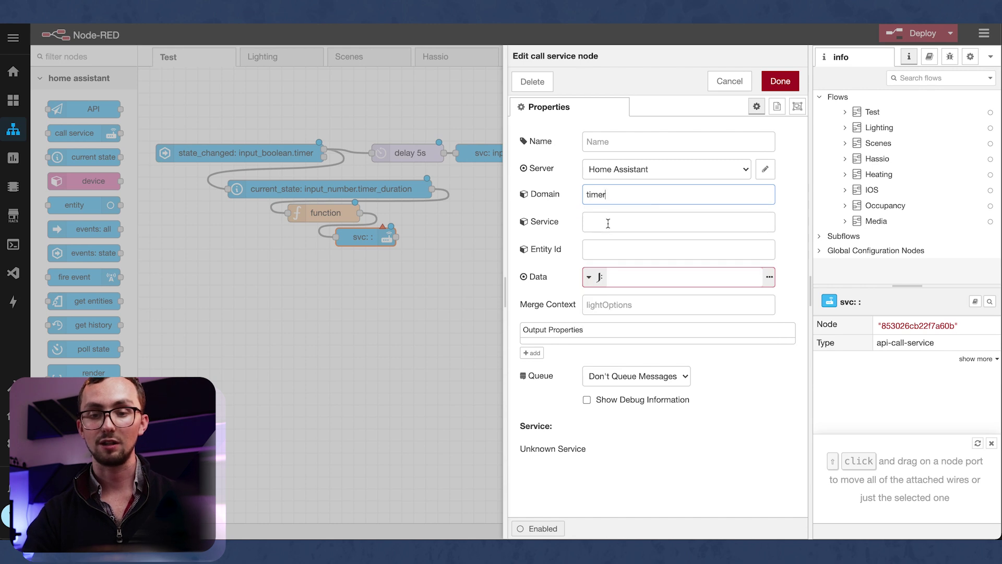
{"action": "left_click", "coordinate": [609, 223]}
{"action": "left_click", "coordinate": [600, 291]}
{"action": "left_click", "coordinate": [623, 251]}
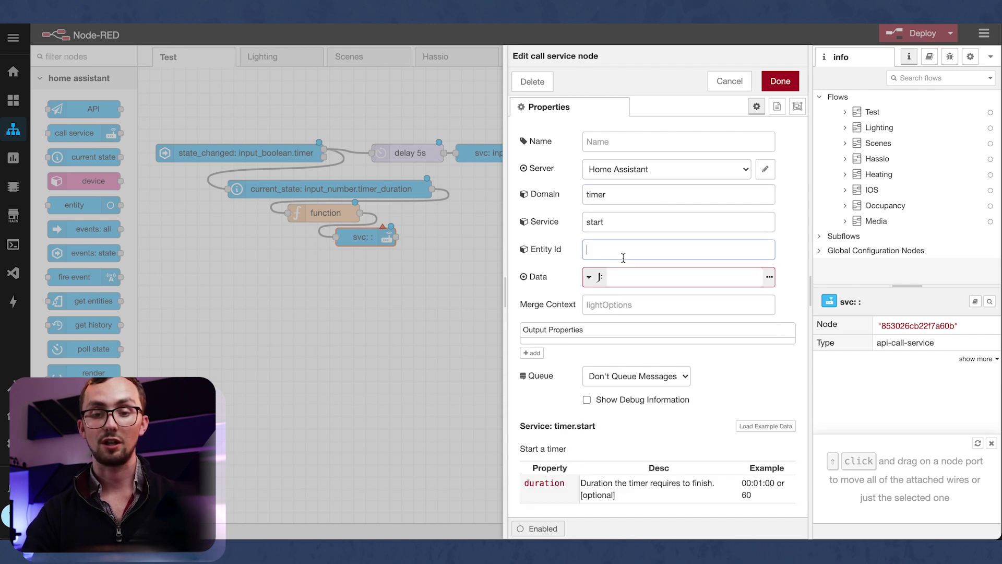
{"action": "type", "text": "timer"}
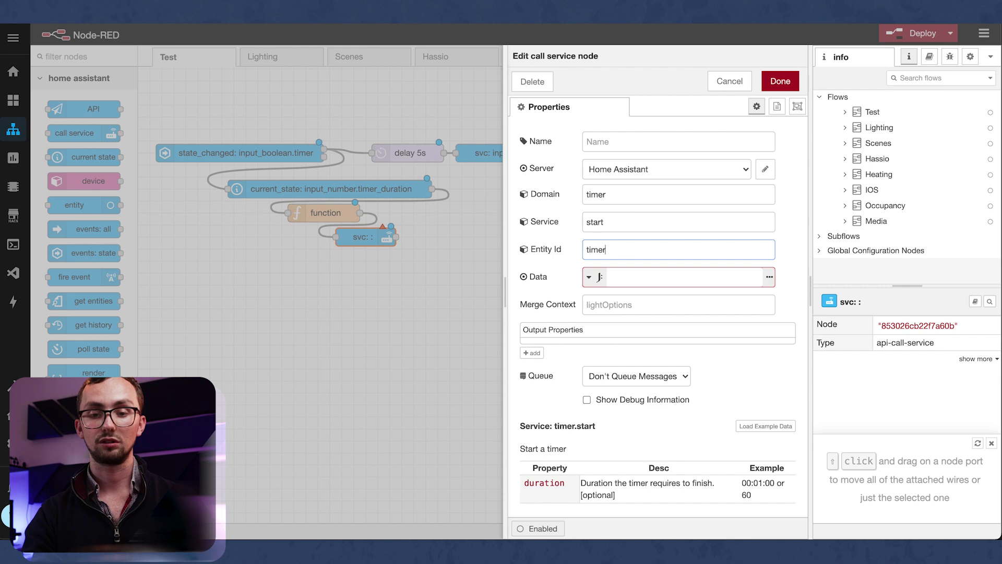
{"action": "key", "text": "Return"}
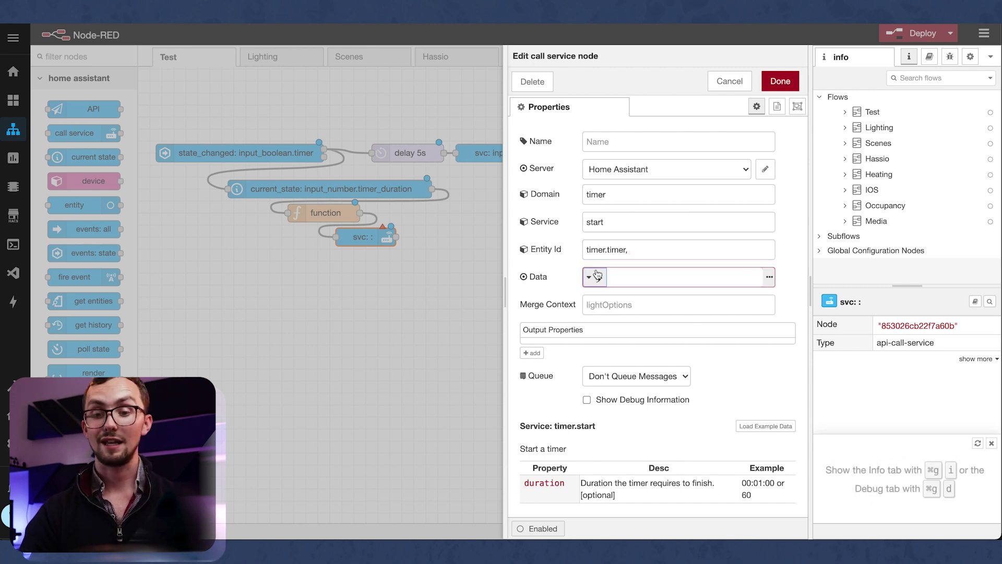
Give it JSON data {"duration": {{payload}}} and deploy the flow.
{"action": "left_click", "coordinate": [591, 277]}
{"action": "left_click", "coordinate": [600, 315]}
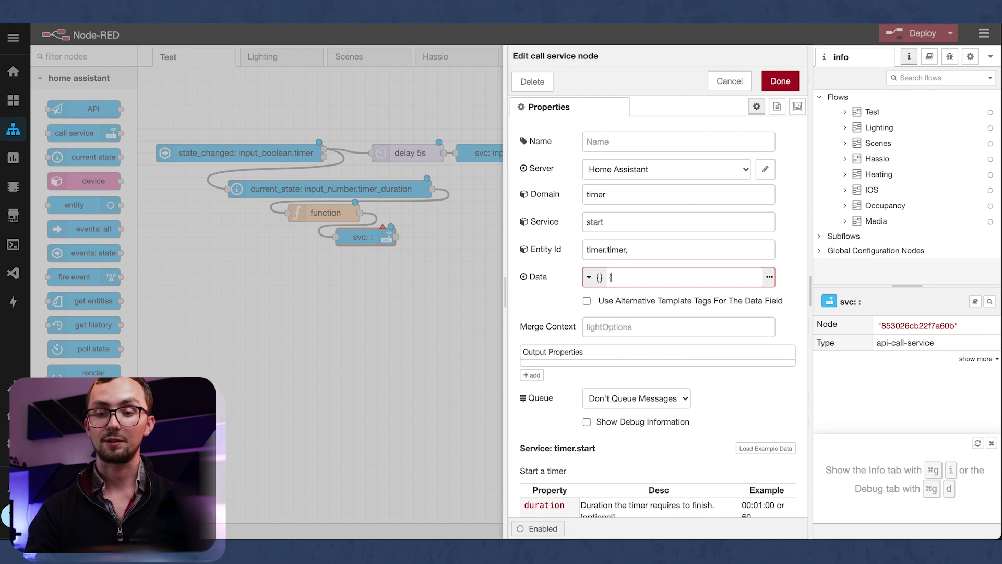
{"action": "left_click", "coordinate": [769, 276]}
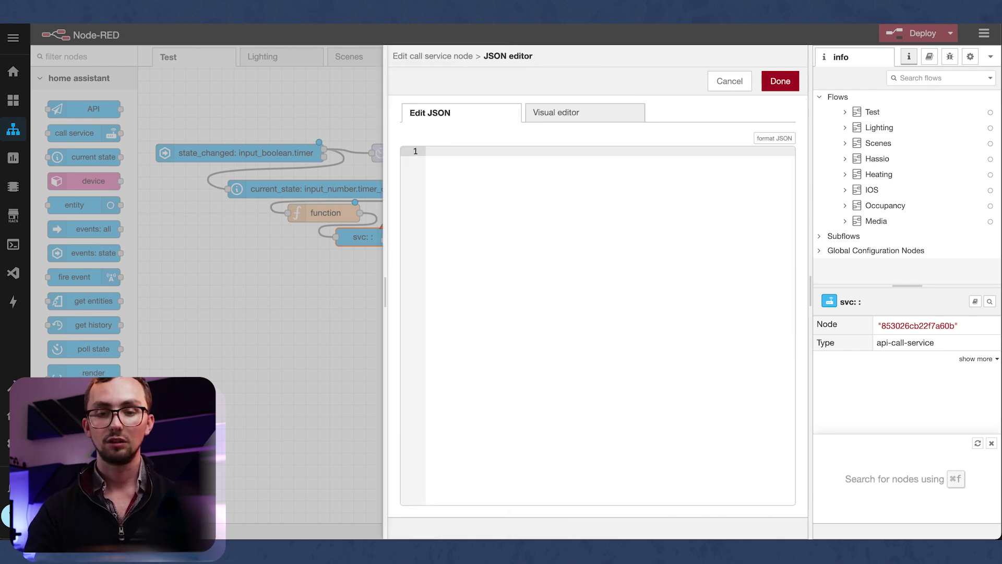
{"action": "key", "text": "Return"}
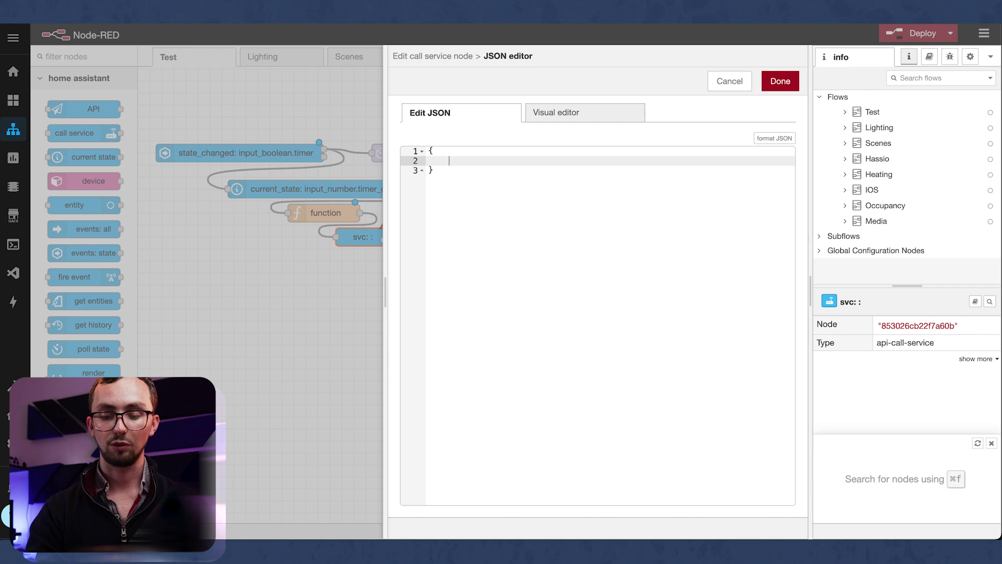
{"action": "type", "text": "\"duration\""}
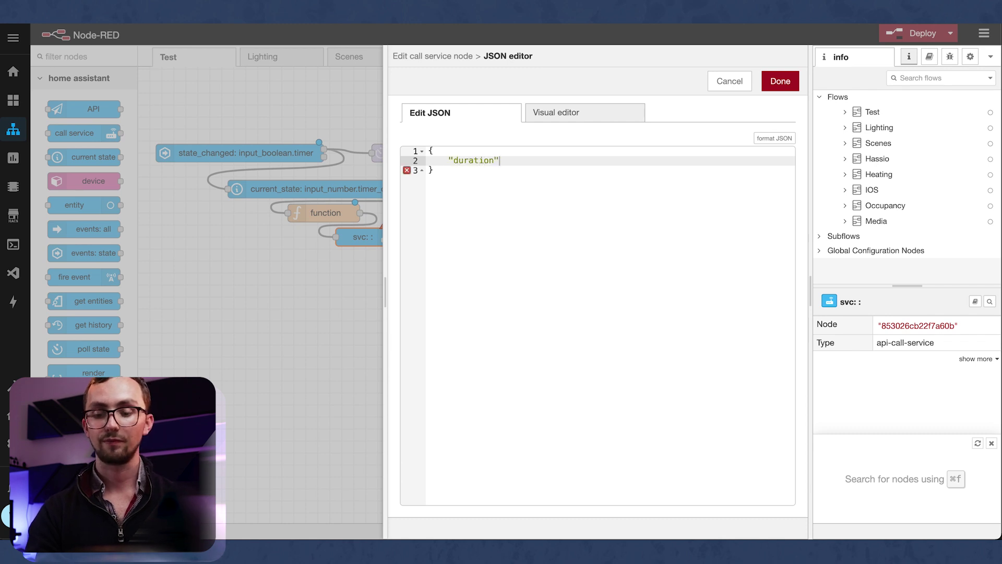
{"action": "type", "text": ": {{pa"}
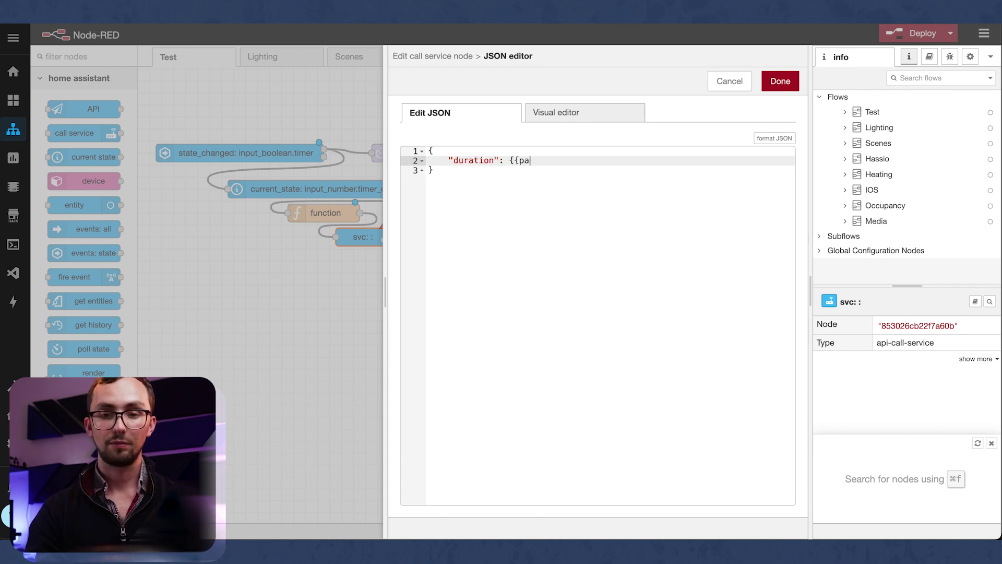
{"action": "type", "text": "yload}}"}
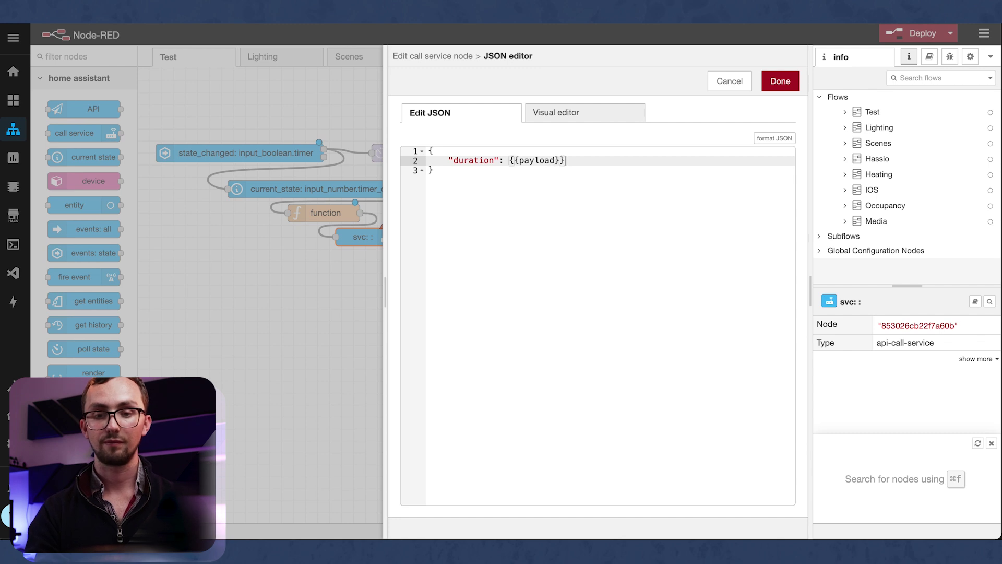
{"action": "left_click", "coordinate": [780, 79]}
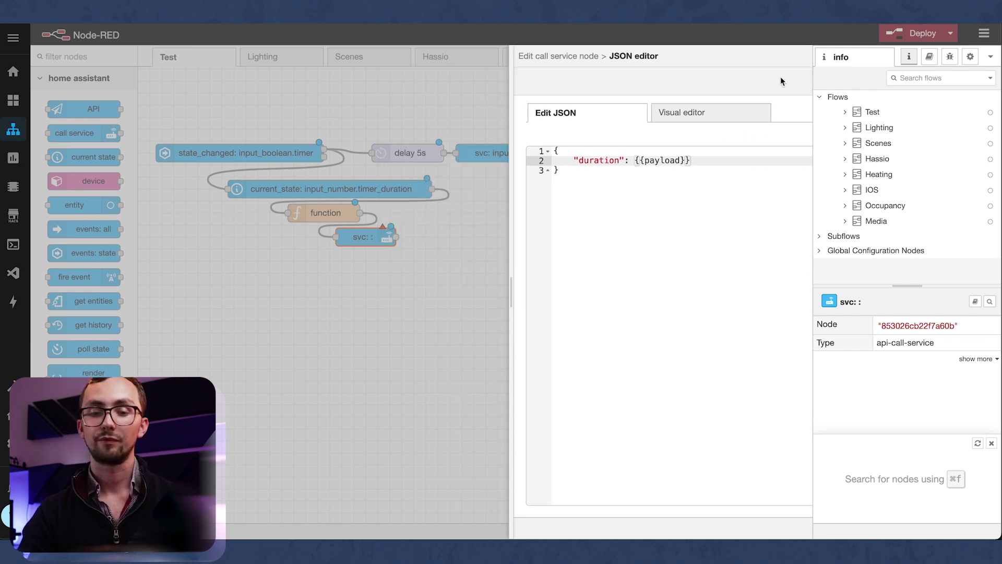
{"action": "left_click", "coordinate": [770, 84]}
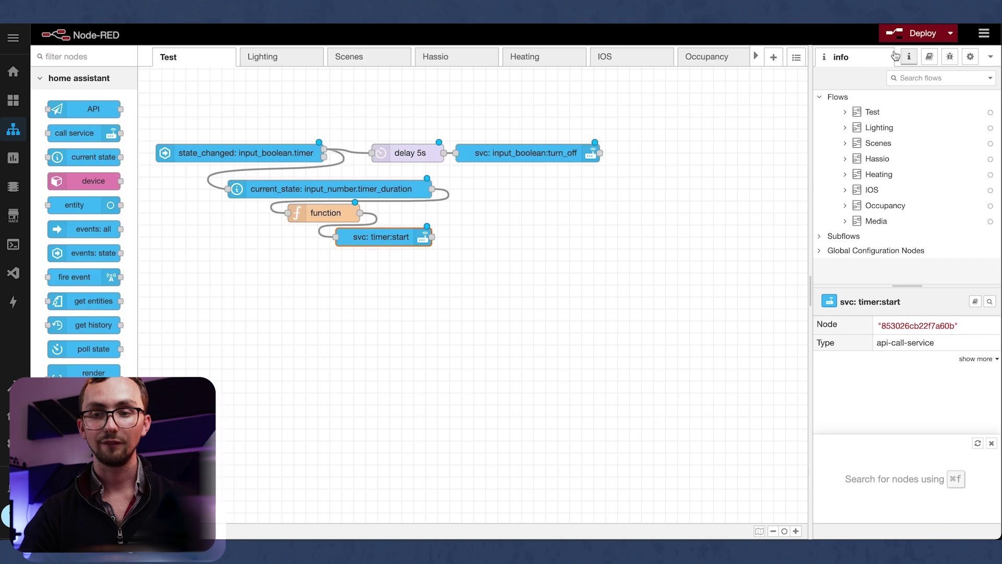
{"action": "left_click", "coordinate": [909, 36]}
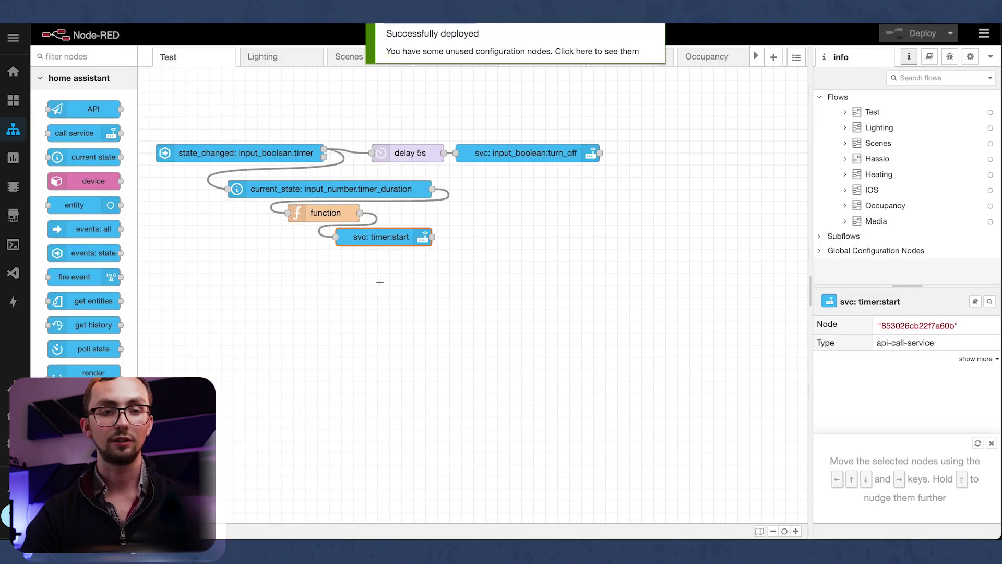
{"action": "left_click", "coordinate": [380, 280]}
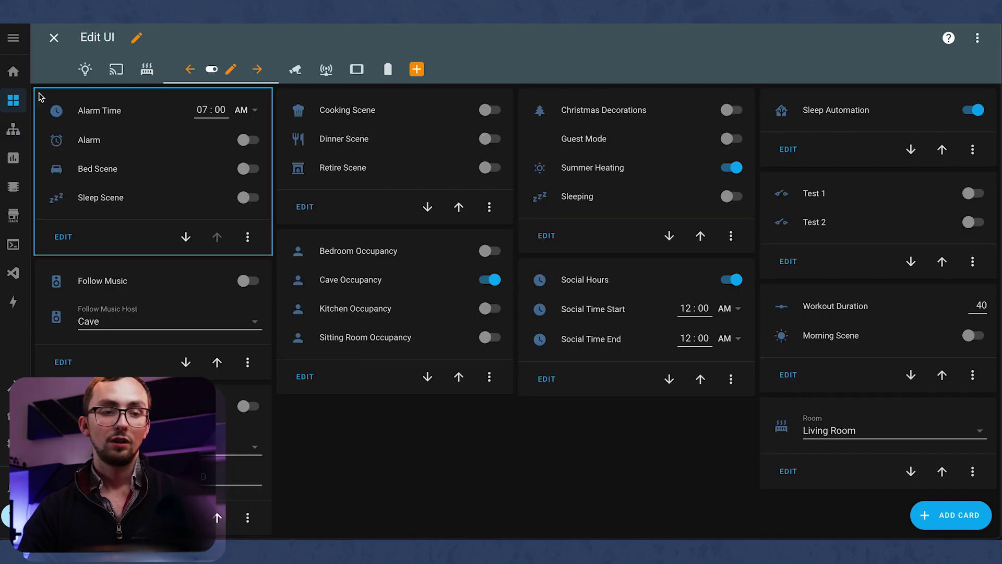
Go to the Test view, add an Entities card and clear its default entities.
{"action": "left_click", "coordinate": [85, 69]}
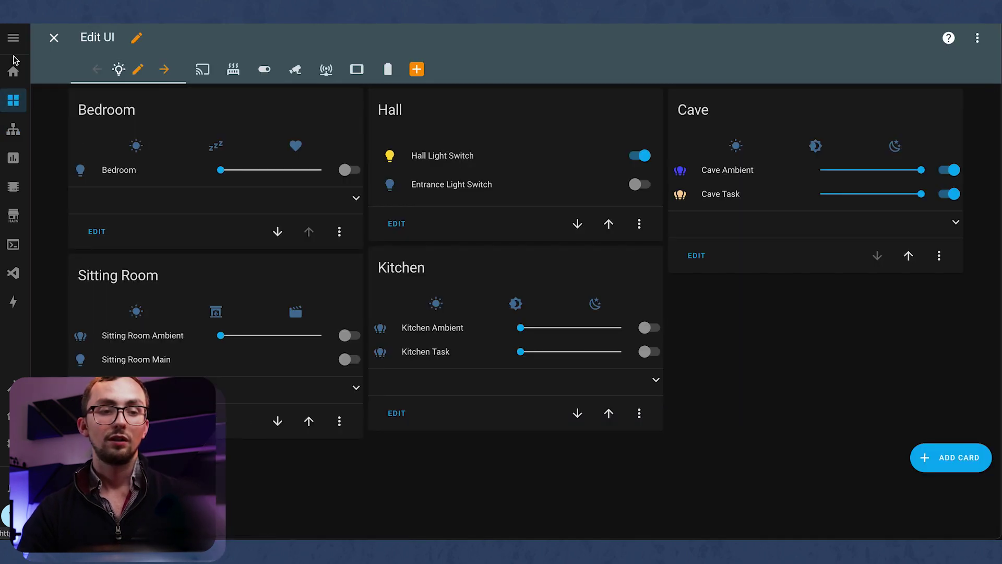
{"action": "left_click", "coordinate": [264, 69]}
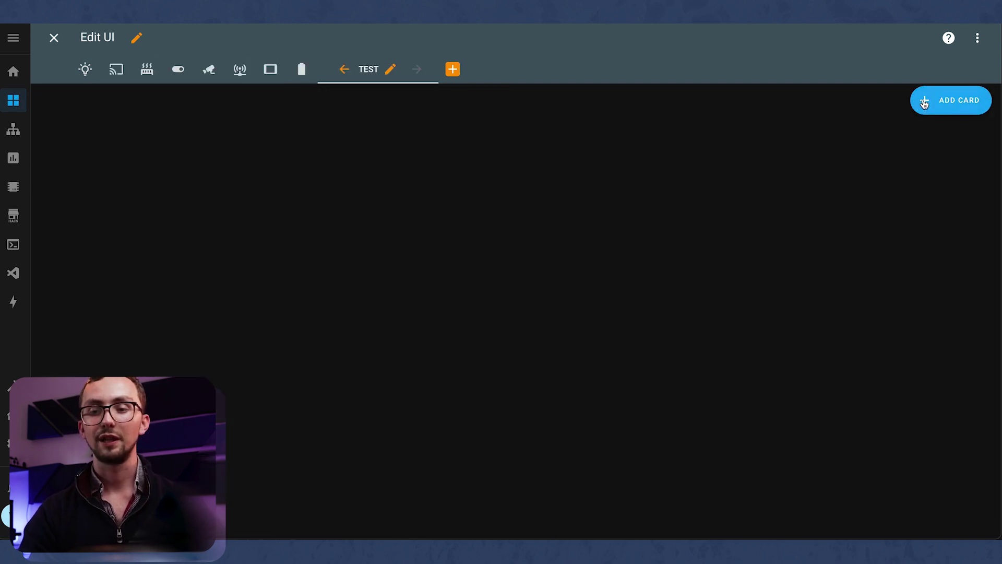
{"action": "left_click", "coordinate": [923, 103]}
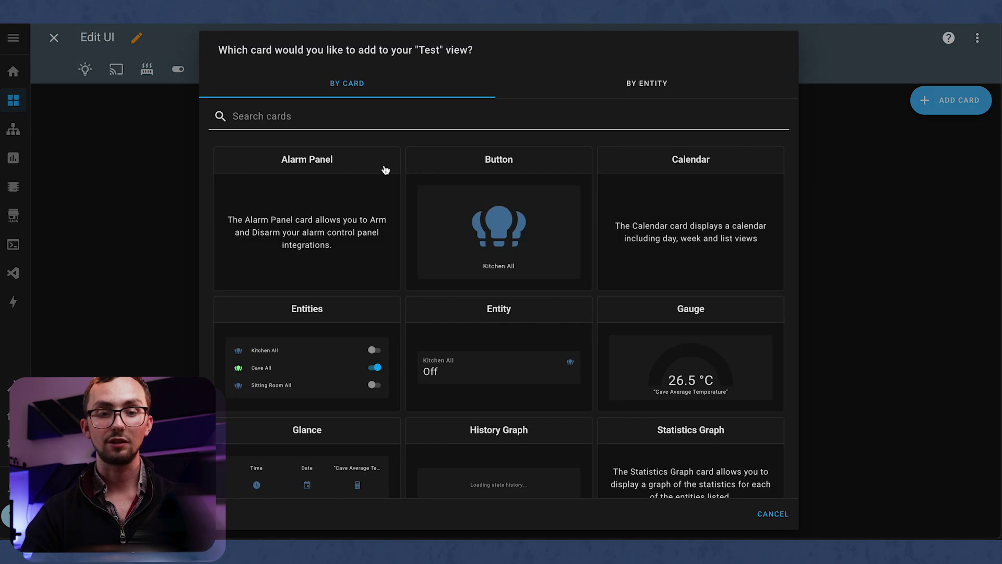
{"action": "left_click", "coordinate": [295, 370]}
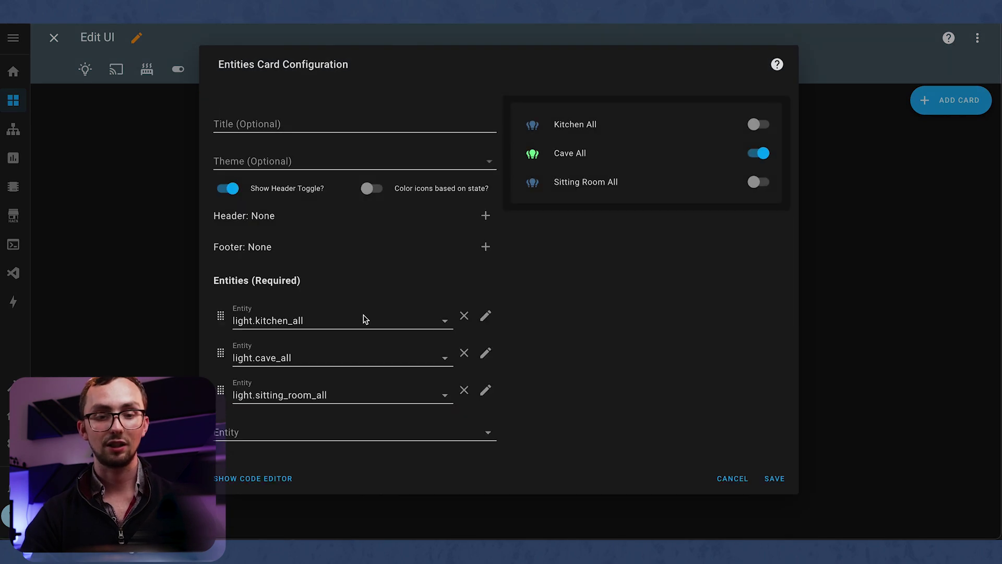
{"action": "left_click", "coordinate": [463, 317]}
{"action": "left_click", "coordinate": [463, 318]}
{"action": "left_click", "coordinate": [463, 318]}
Add Timer Duration, the Timer toggle and timer.timer to the card, then save it.
{"action": "left_click", "coordinate": [455, 319]}
{"action": "type", "text": "timer"}
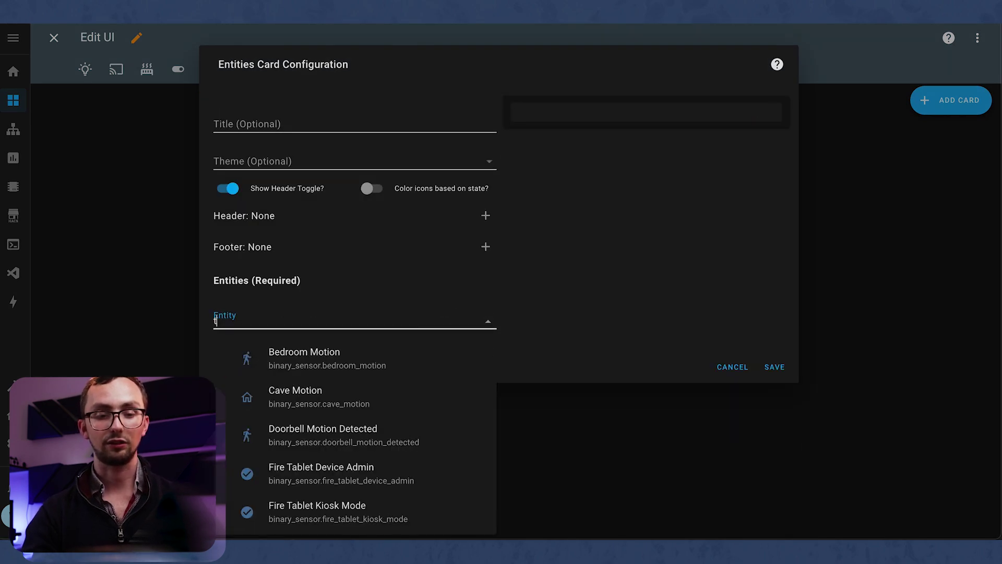
{"action": "left_click", "coordinate": [408, 395]}
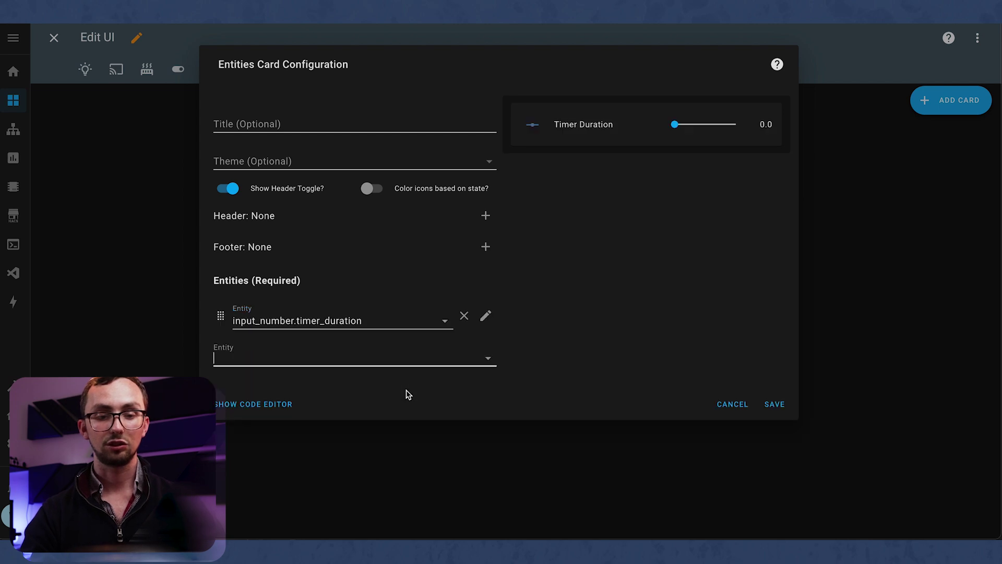
{"action": "left_click", "coordinate": [398, 352]}
{"action": "type", "text": "timer"}
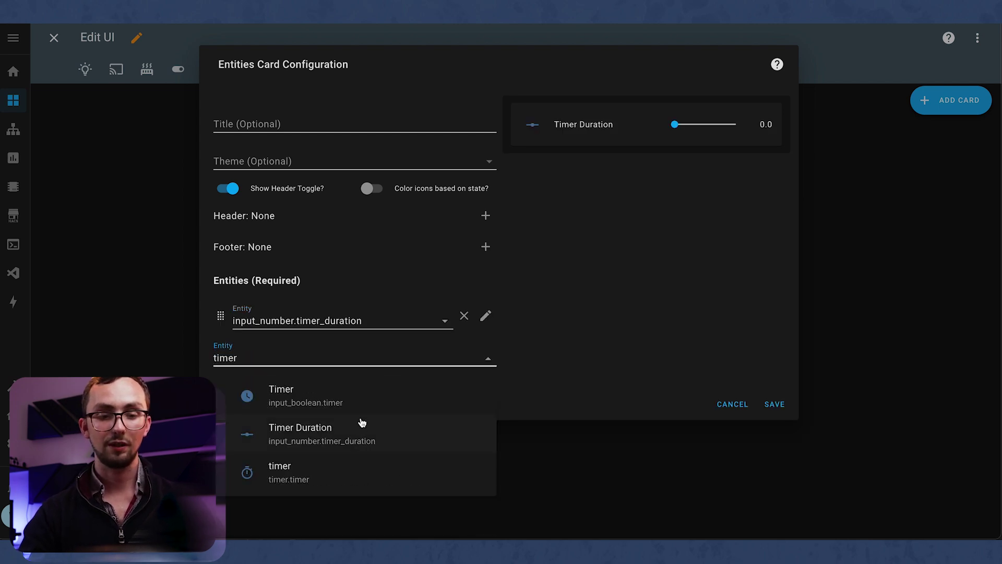
{"action": "left_click", "coordinate": [363, 409]}
{"action": "left_click", "coordinate": [364, 399]}
{"action": "type", "text": "timer"}
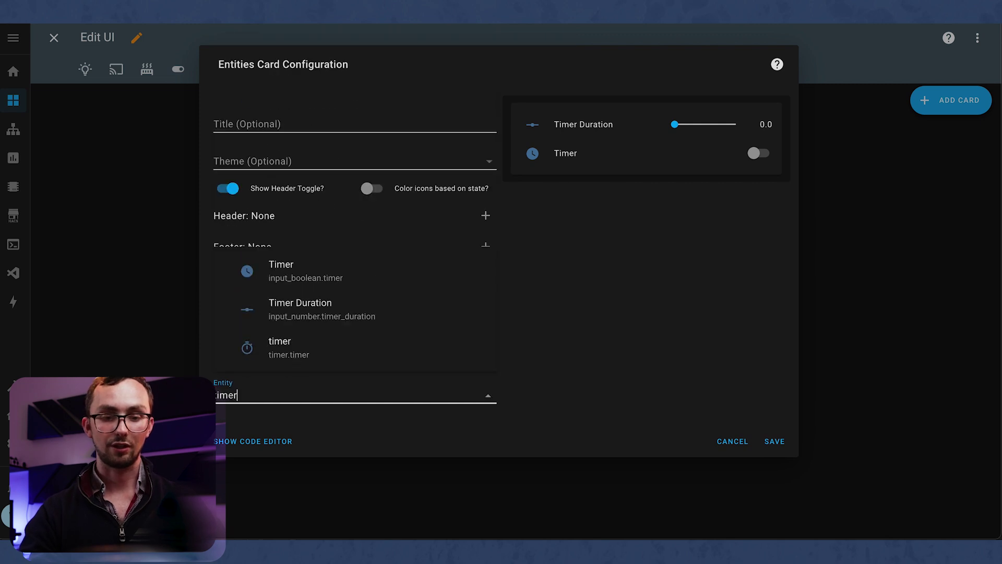
{"action": "left_click", "coordinate": [305, 348]}
{"action": "left_click", "coordinate": [782, 479]}
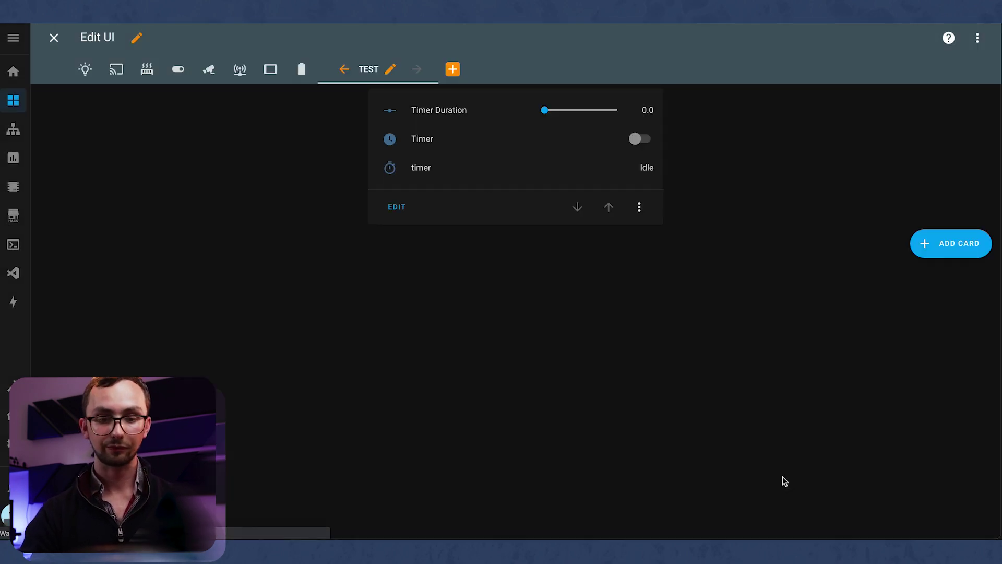
Set Timer Duration to 1.0, leave edit mode, then switch the Timer on and back off.
{"action": "left_click_drag", "start_coordinate": [545, 112], "coordinate": [545, 86]}
{"action": "left_click", "coordinate": [55, 38]}
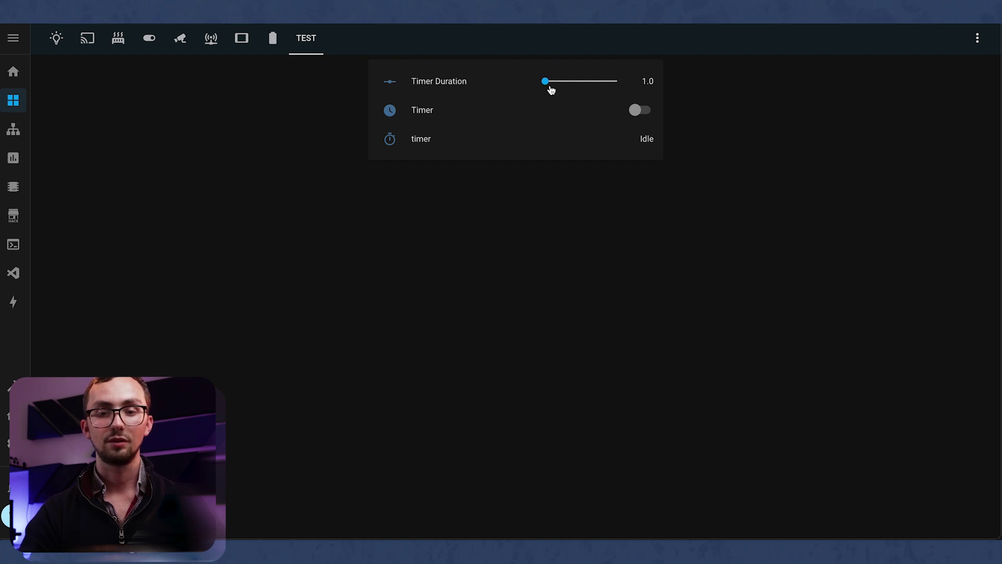
{"action": "left_click", "coordinate": [642, 116]}
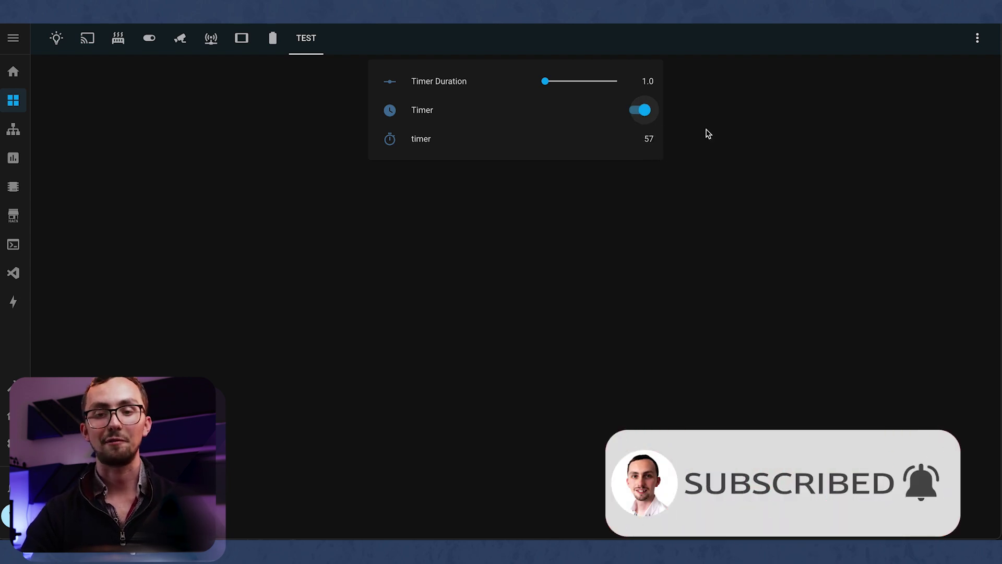
{"action": "left_click", "coordinate": [653, 114]}
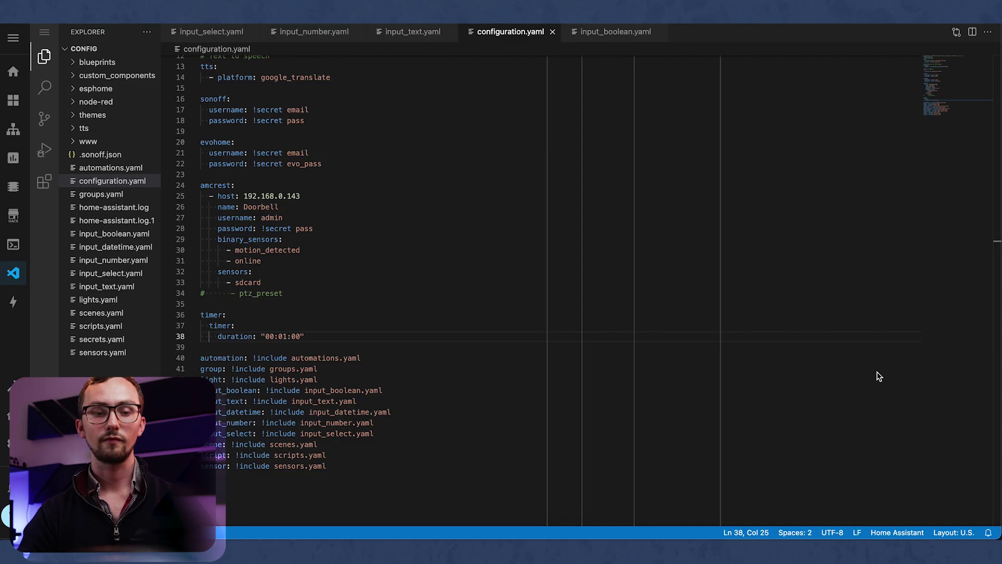
Start a new counter: section below the timer block in configuration.yaml.
{"action": "left_click", "coordinate": [347, 336]}
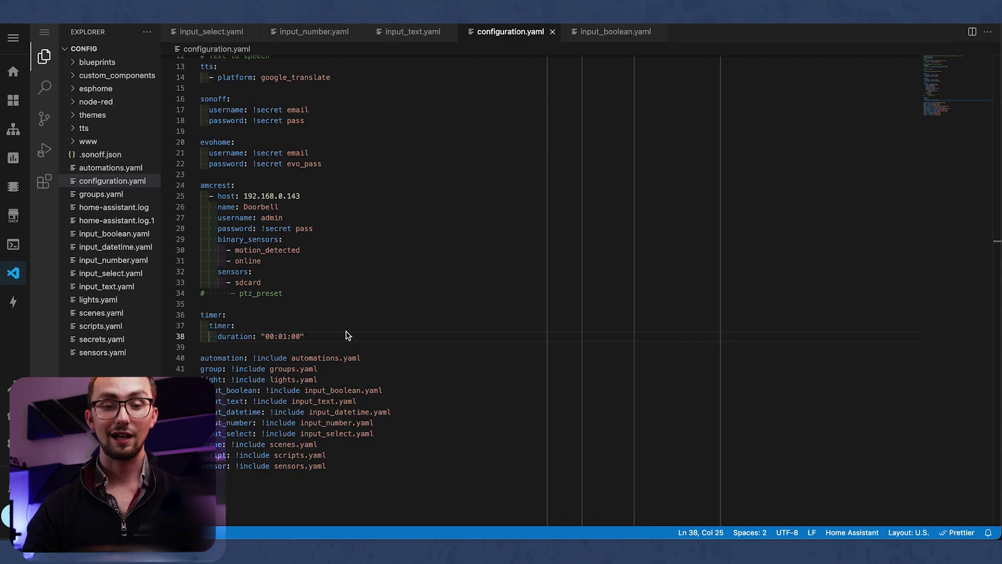
{"action": "key", "text": "Return"}
{"action": "key", "text": "Return"}
{"action": "key", "text": "BackSpace"}
{"action": "key", "text": "BackSpace"}
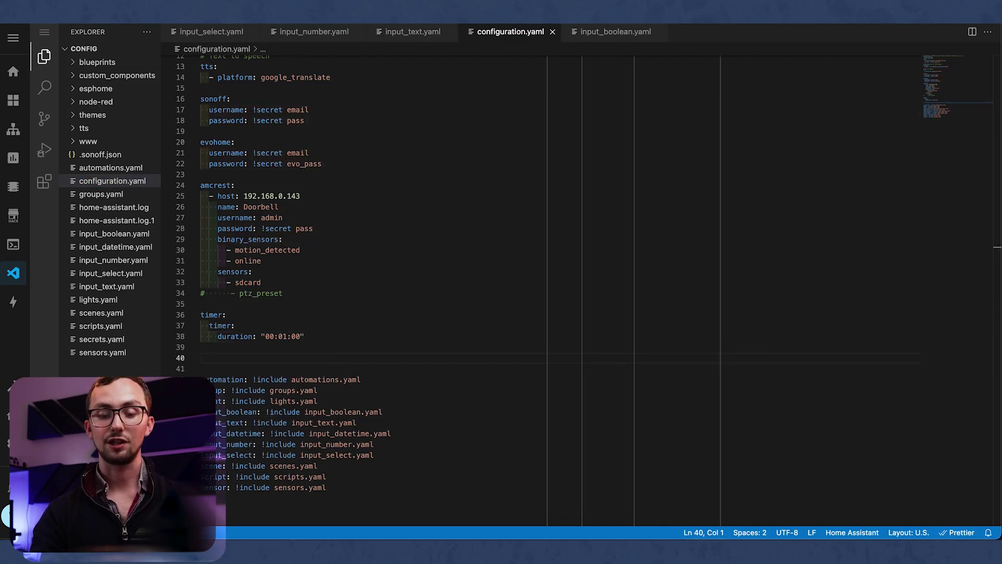
{"action": "type", "text": "counter:"}
{"action": "key", "text": "Return"}
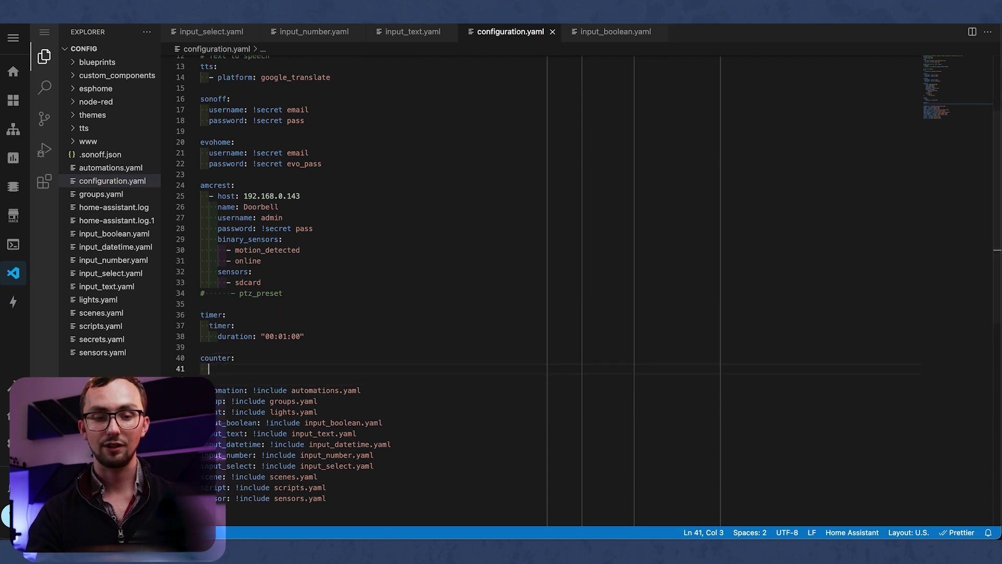
Define timer_counter under it with initial: 0 and step: 1.
{"action": "type", "text": "c"}
{"action": "key", "text": "BackSpace"}
{"action": "type", "text": "timer_co"}
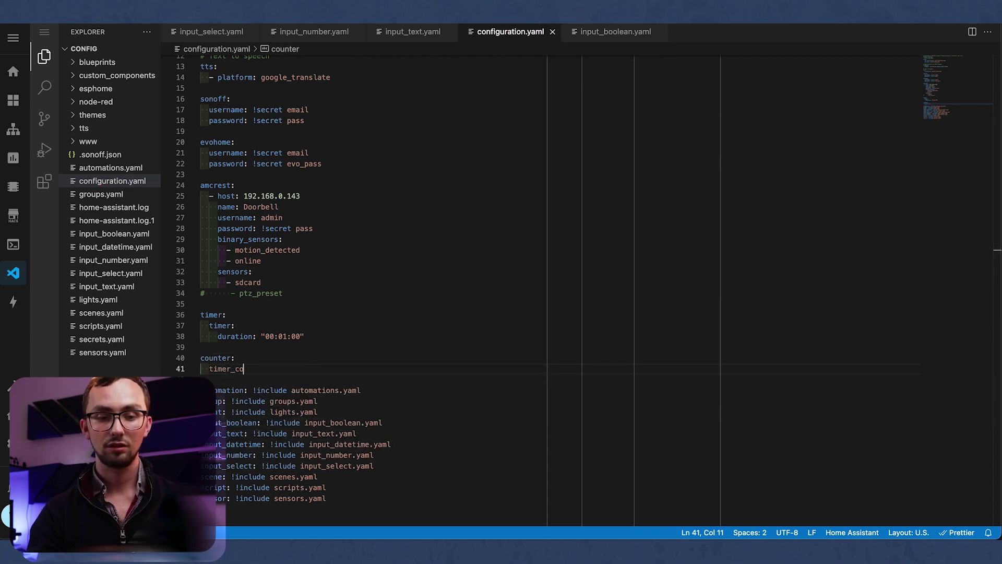
{"action": "type", "text": "unter:"}
{"action": "key", "text": "Return"}
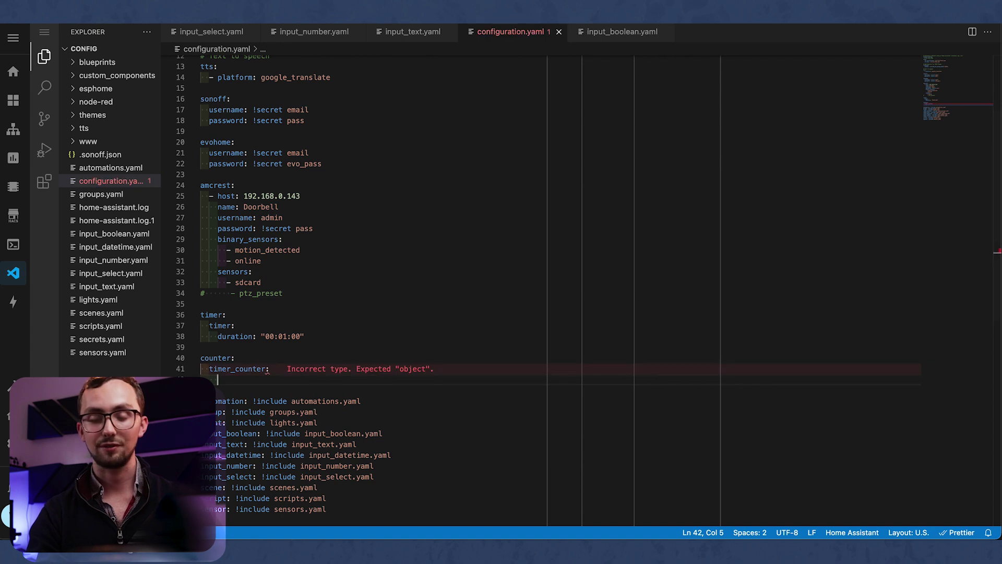
{"action": "type", "text": "initial: 1"}
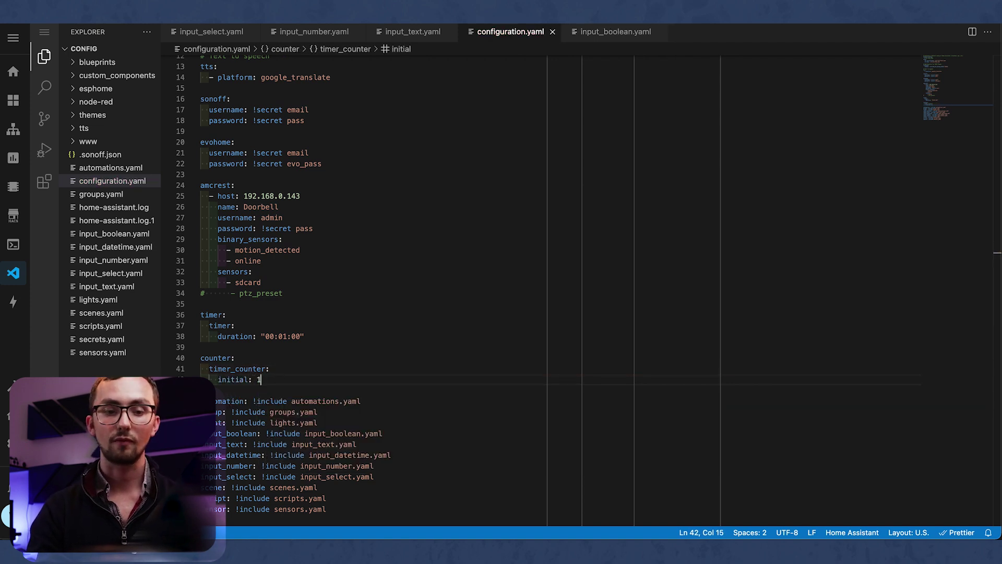
{"action": "key", "text": "BackSpace"}
{"action": "type", "text": "0"}
{"action": "key", "text": "Return"}
{"action": "type", "text": "s"}
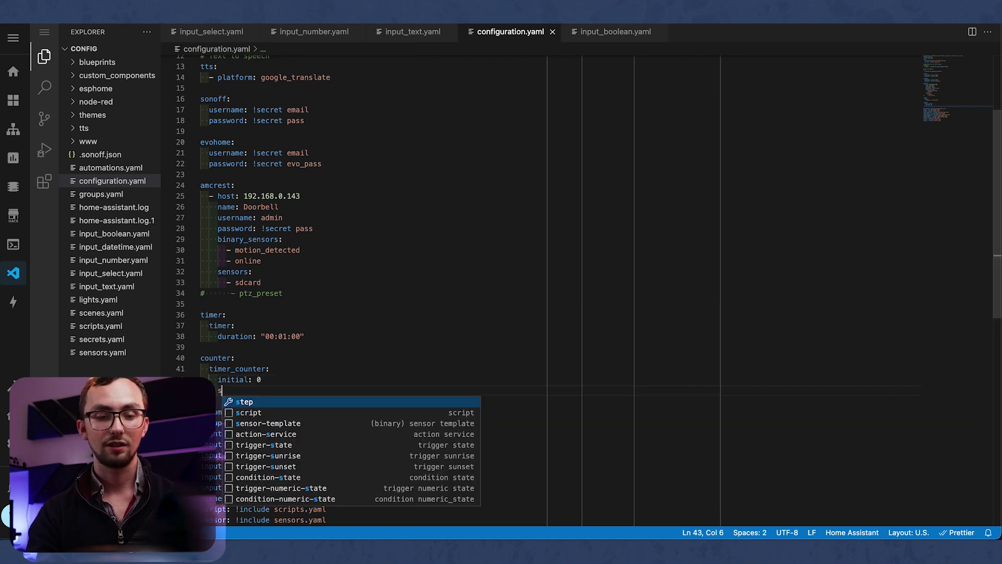
{"action": "type", "text": "tep: 1"}
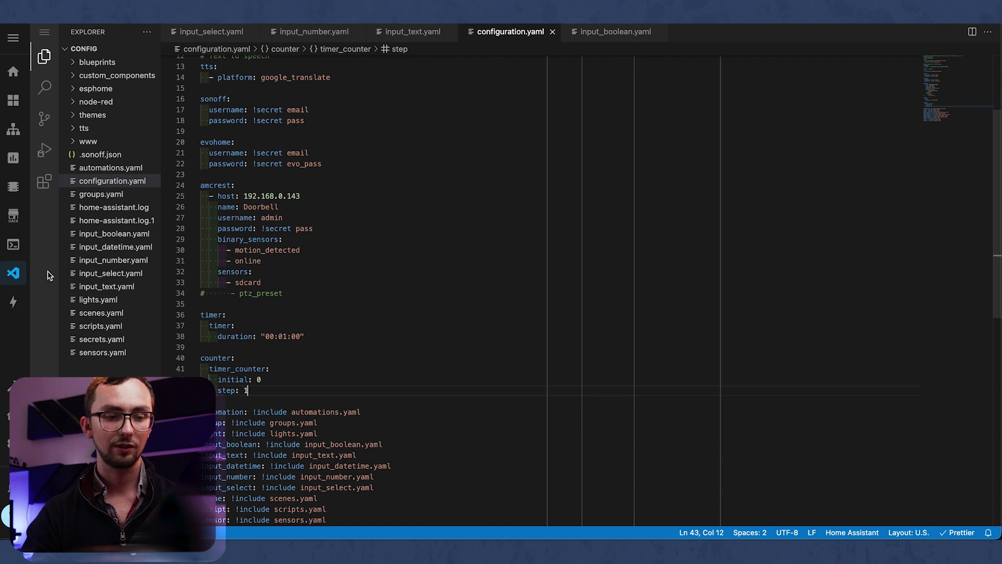
Run Check Configuration from Server Controls to validate the configuration.
{"action": "left_click", "coordinate": [13, 443]}
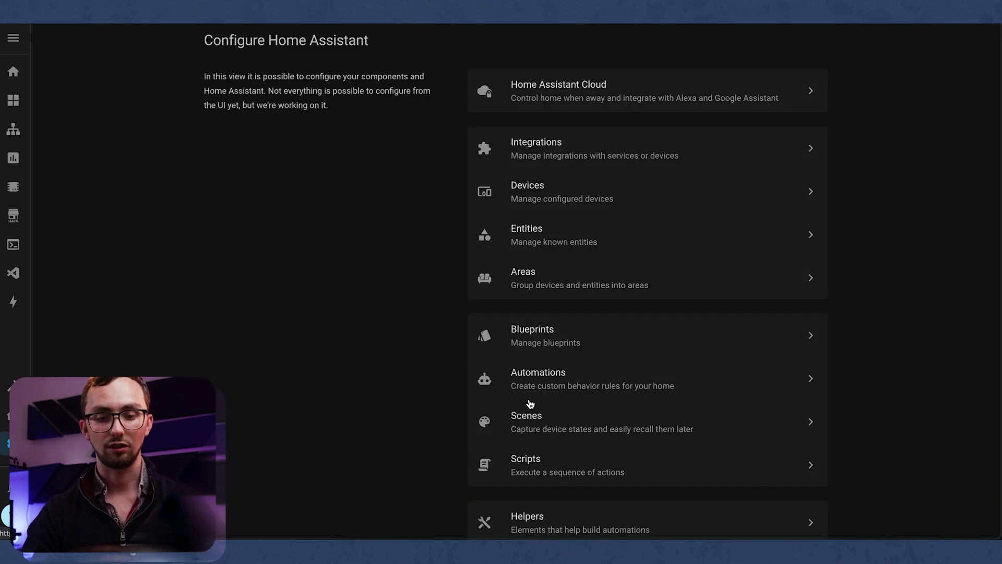
{"action": "scroll", "coordinate": [548, 387], "scroll_direction": "down", "scroll_amount": 10}
{"action": "left_click", "coordinate": [513, 360]}
{"action": "scroll", "coordinate": [573, 360], "scroll_direction": "down", "scroll_amount": 7}
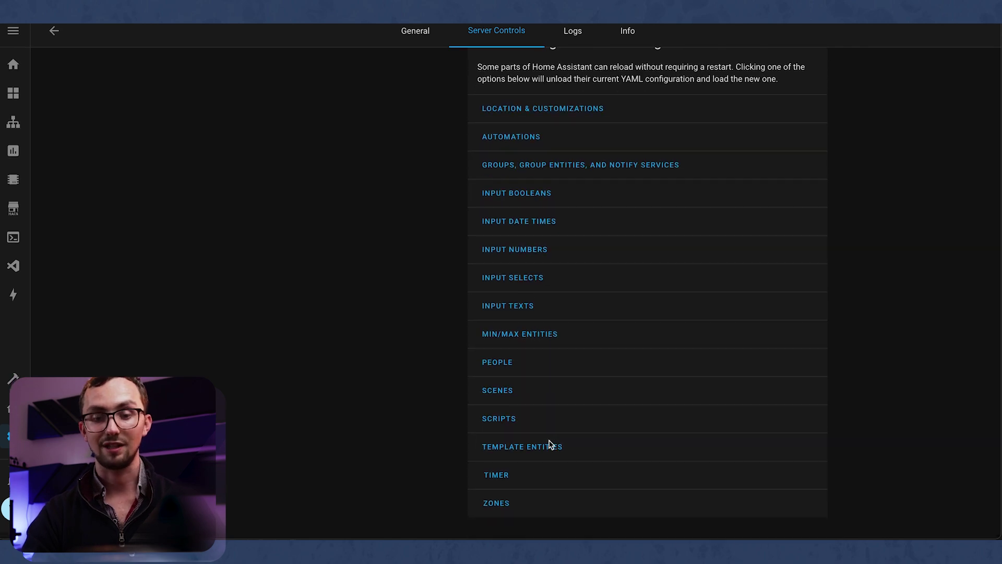
{"action": "scroll", "coordinate": [502, 480], "scroll_direction": "up", "scroll_amount": 4}
{"action": "scroll", "coordinate": [548, 236], "scroll_direction": "up", "scroll_amount": 3}
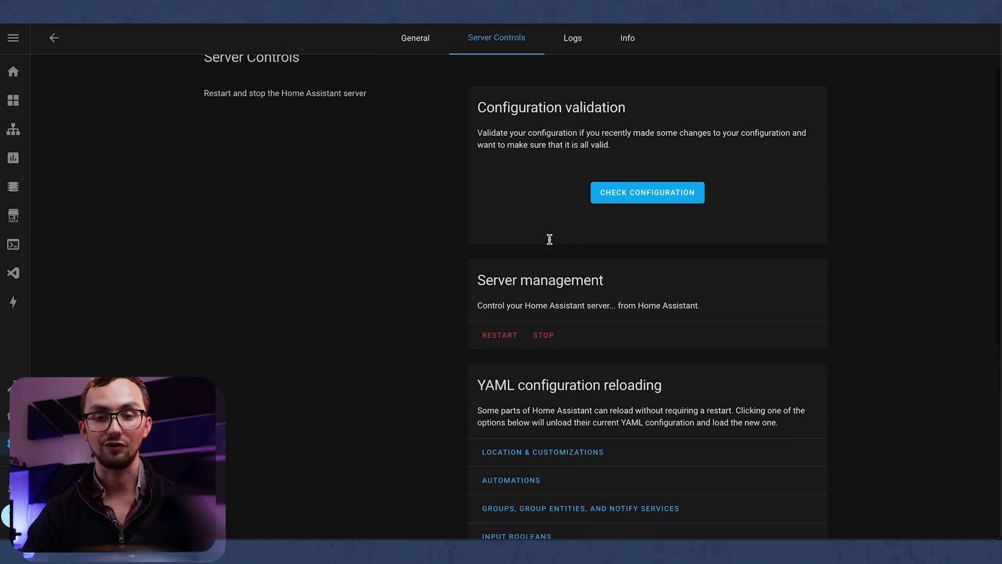
{"action": "left_click", "coordinate": [642, 202]}
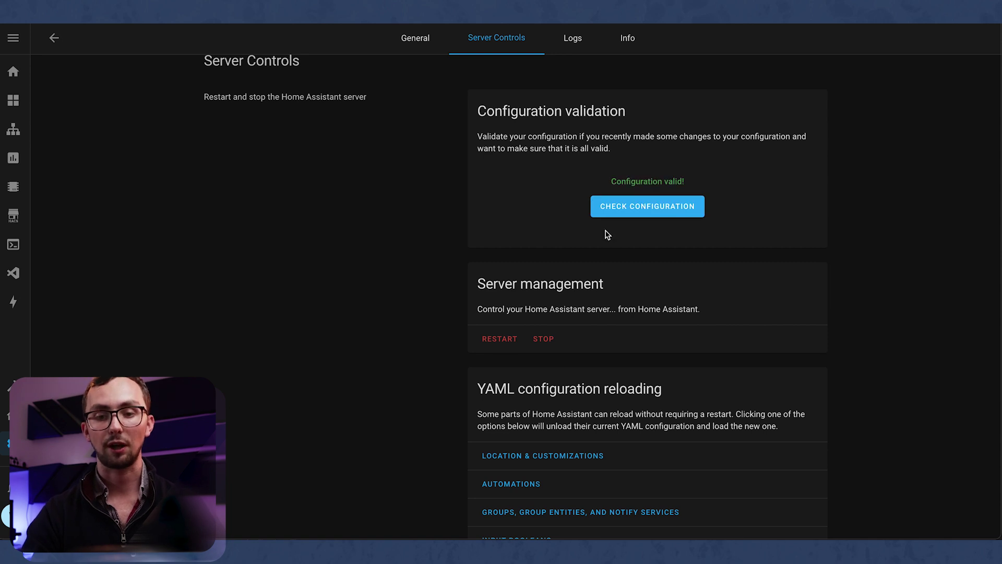
Restart the Home Assistant server, confirm it, then go to Developer Tools.
{"action": "left_click", "coordinate": [499, 344]}
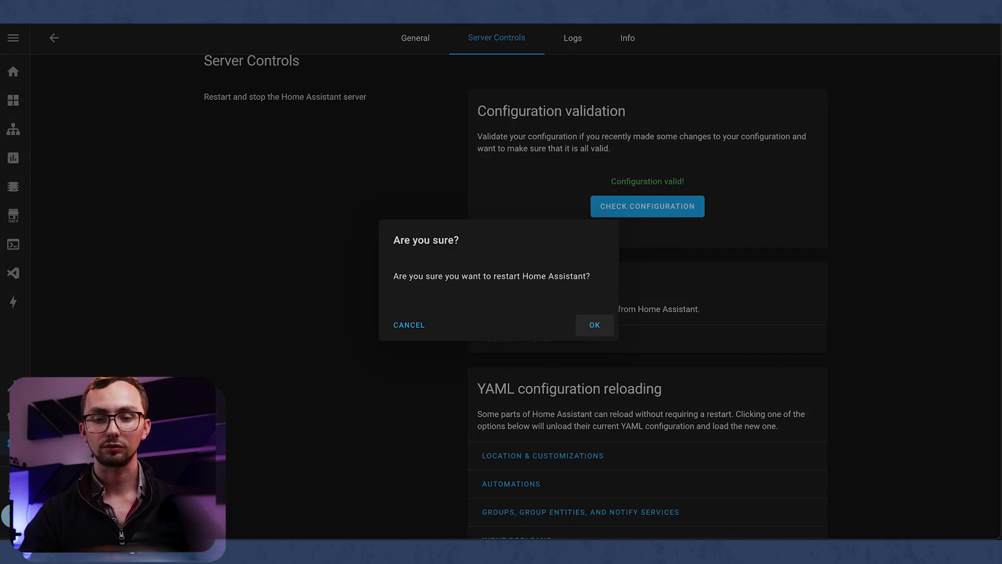
{"action": "left_click", "coordinate": [597, 333]}
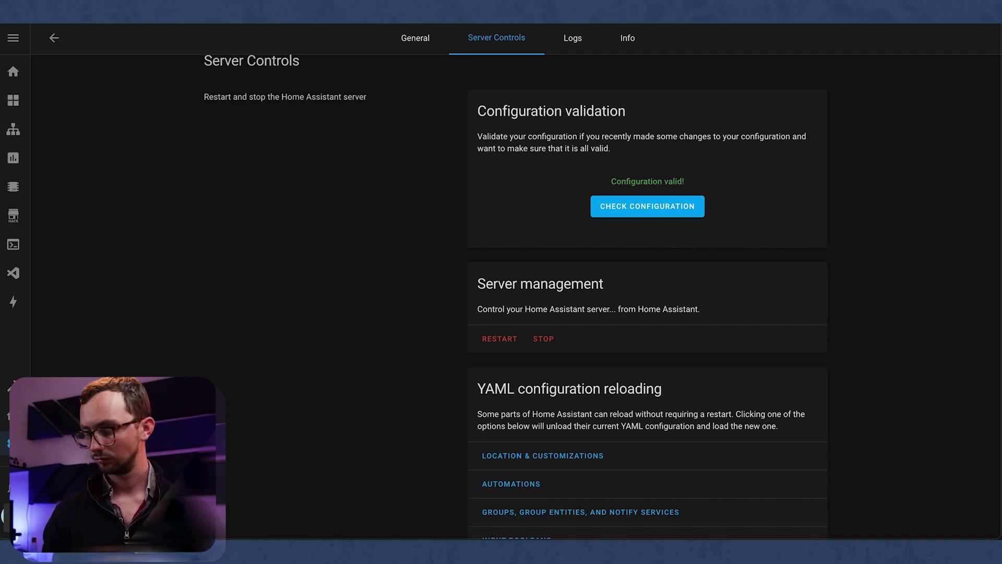
{"action": "left_click", "coordinate": [13, 386]}
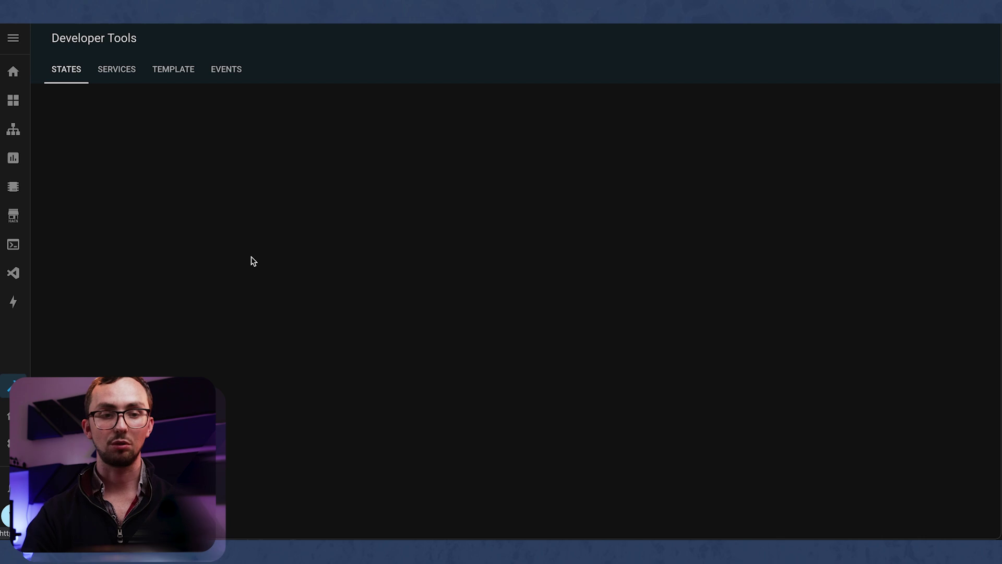
Filter the entity states by 'cou' to list the counter entities.
{"action": "left_click", "coordinate": [120, 355]}
{"action": "type", "text": "cou"}
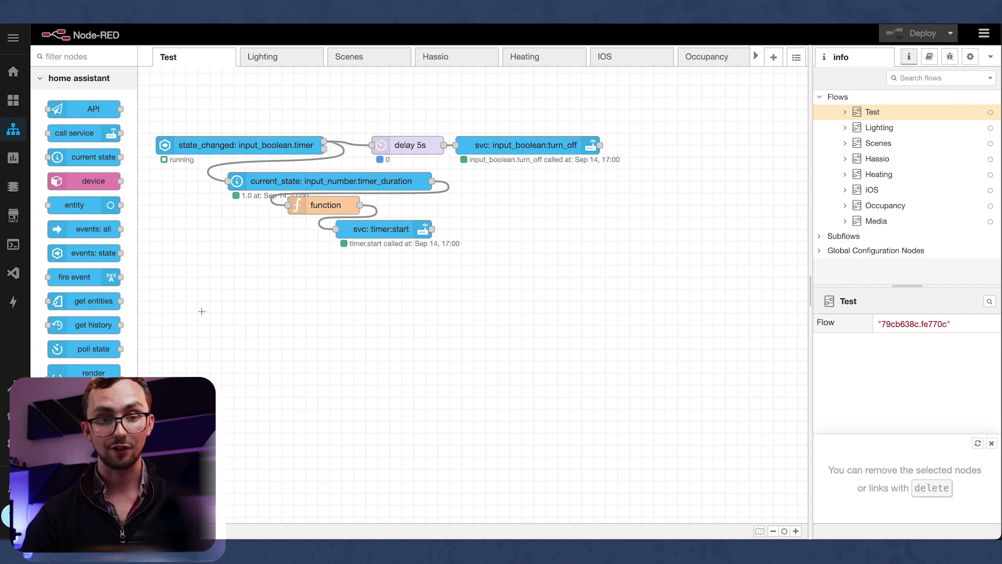
Place an events: all node, a switch and two call service nodes, wiring events into the switch.
{"action": "left_click_drag", "start_coordinate": [107, 233], "coordinate": [209, 287]}
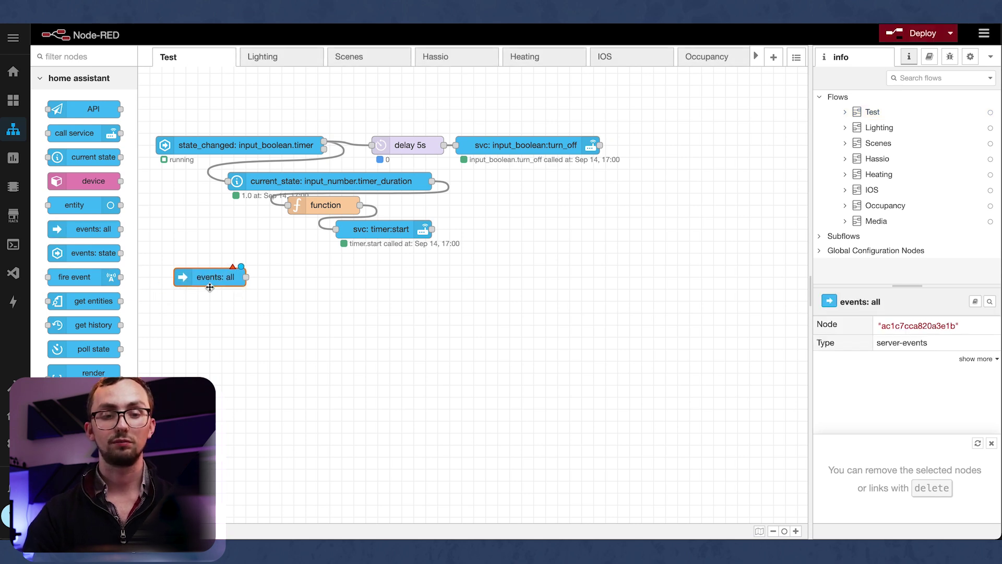
{"action": "left_click", "coordinate": [245, 312], "text": "ctrl"}
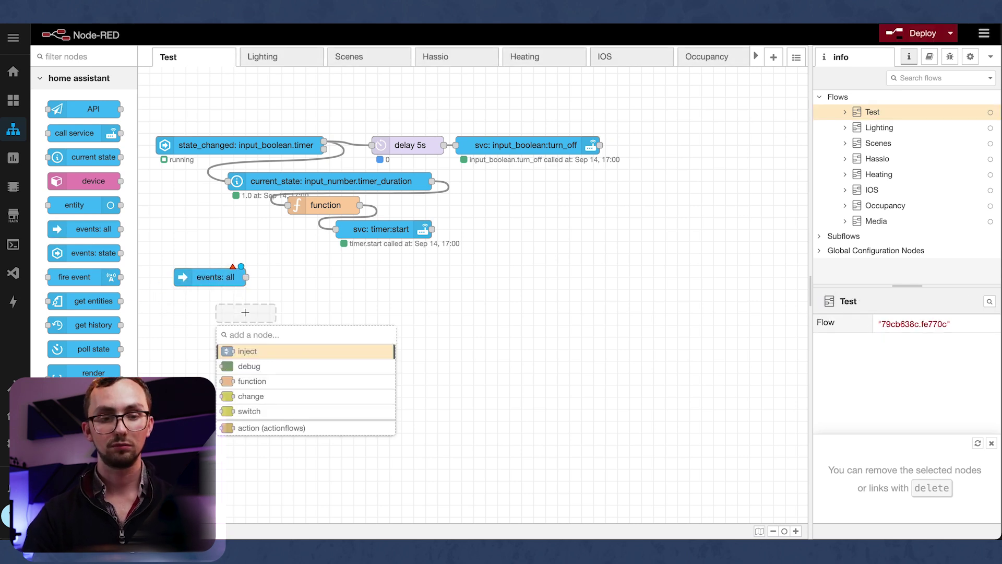
{"action": "left_click", "coordinate": [248, 412]}
{"action": "left_click", "coordinate": [311, 336], "text": "ctrl"}
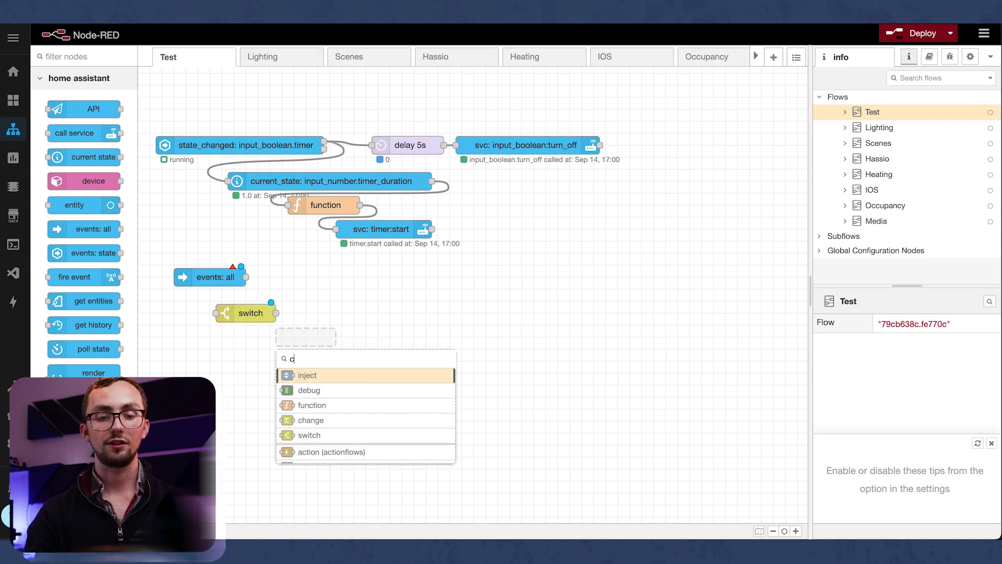
{"action": "type", "text": "call"}
{"action": "key", "text": "Return"}
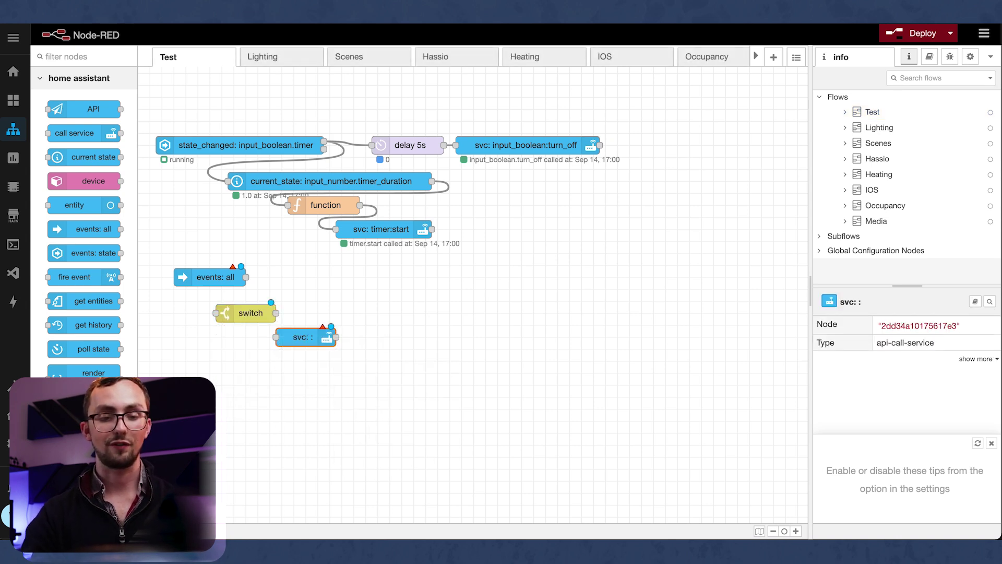
{"action": "left_click", "coordinate": [325, 357], "text": "ctrl"}
{"action": "type", "text": "call"}
{"action": "key", "text": "Return"}
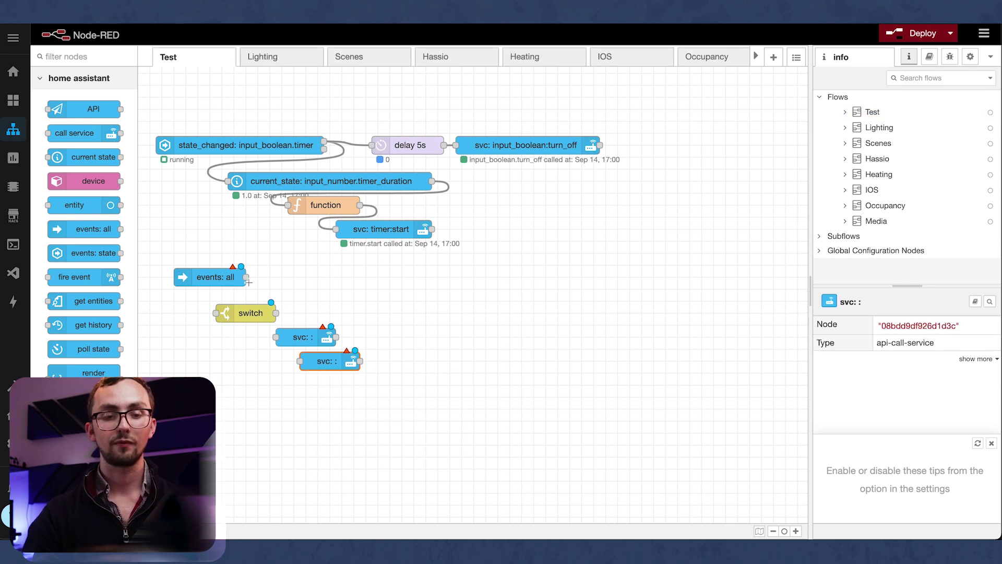
{"action": "left_click_drag", "start_coordinate": [247, 277], "coordinate": [338, 313]}
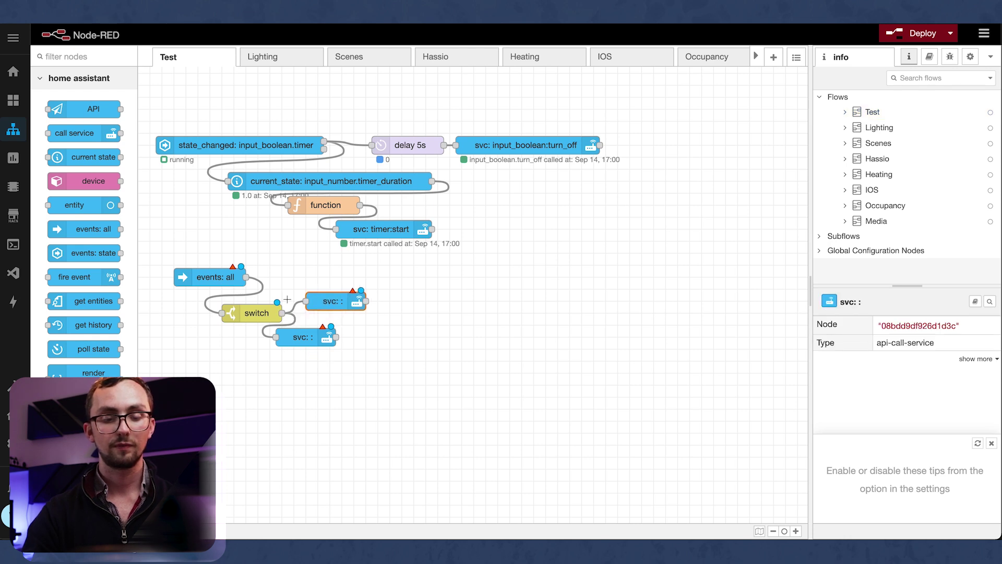
Set the events node's Event Type to timer.finished.
{"action": "double_click", "coordinate": [216, 277]}
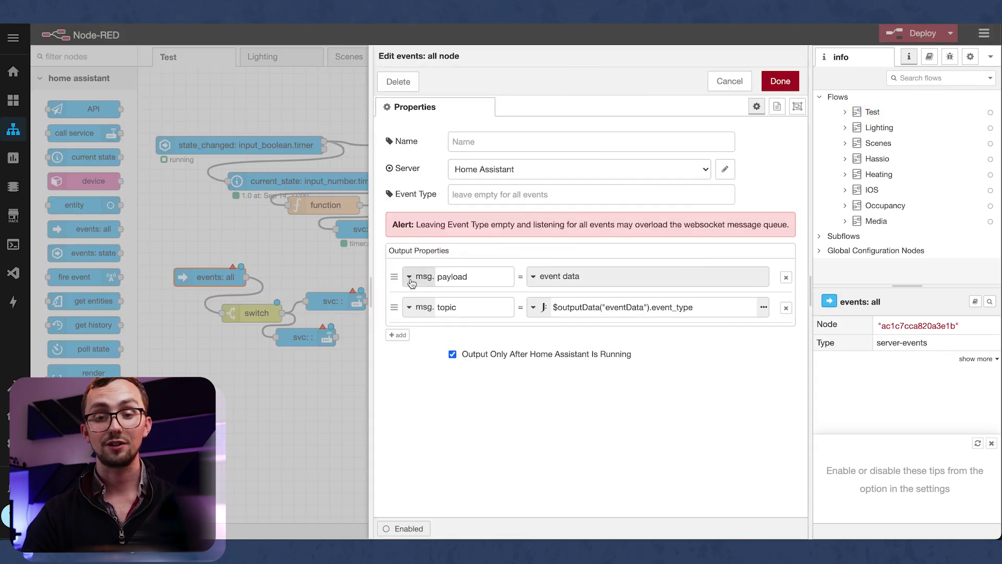
{"action": "left_click", "coordinate": [543, 194]}
{"action": "type", "text": "timer.finished"}
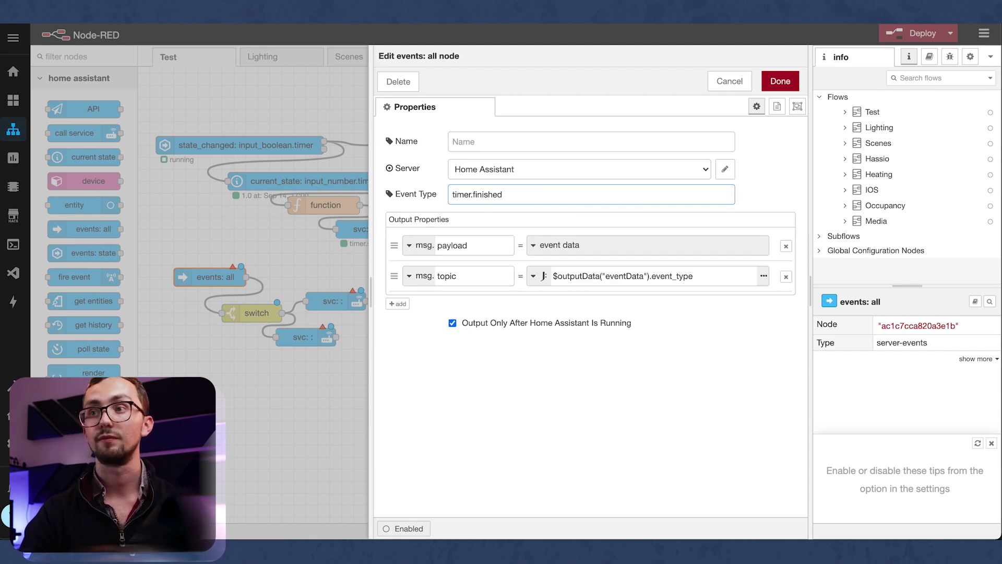
{"action": "key", "text": "Tab"}
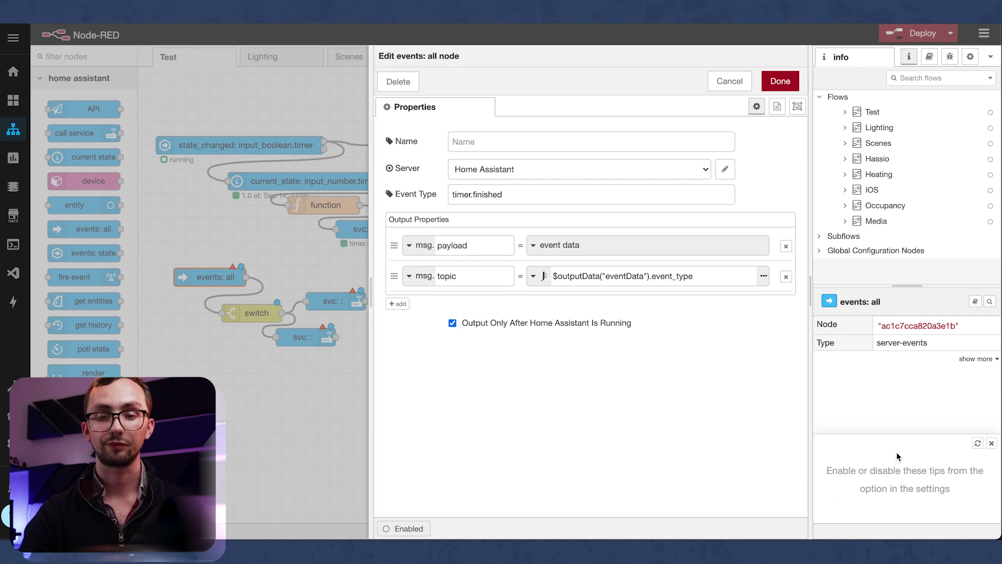
{"action": "left_click", "coordinate": [795, 85]}
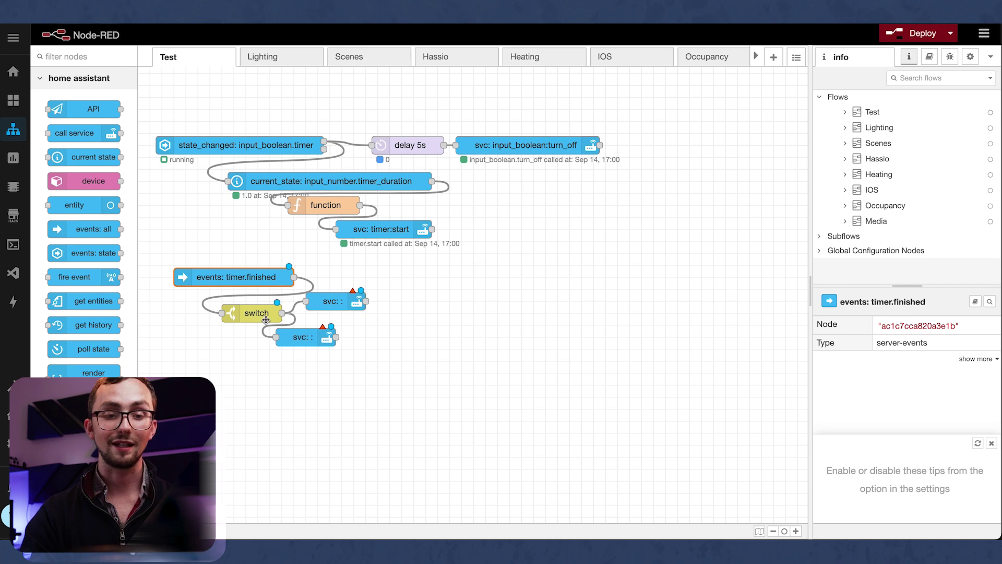
Make the switch node test the property msg.payload.entity_id.
{"action": "double_click", "coordinate": [266, 318]}
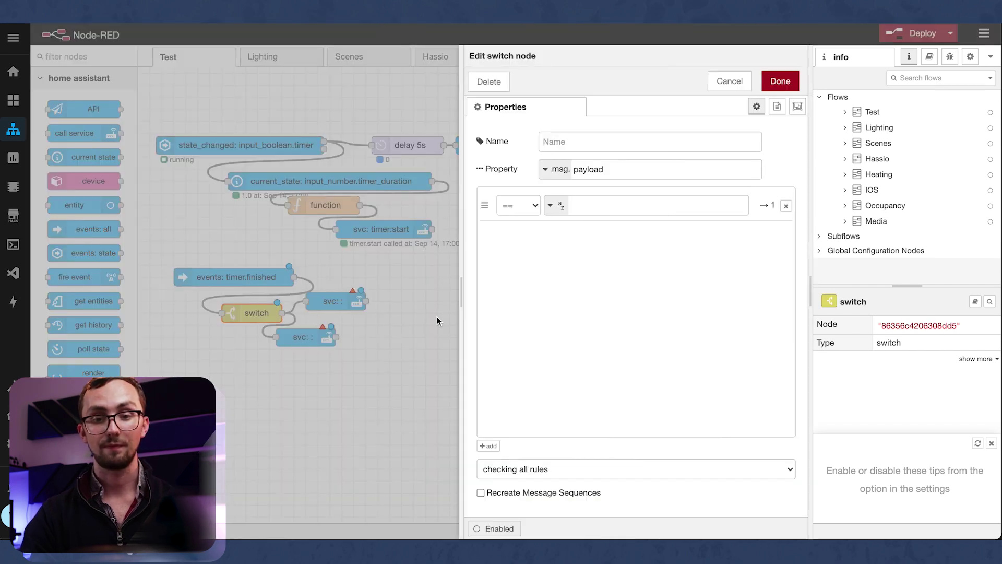
{"action": "left_click", "coordinate": [626, 170]}
{"action": "type", "text": "."}
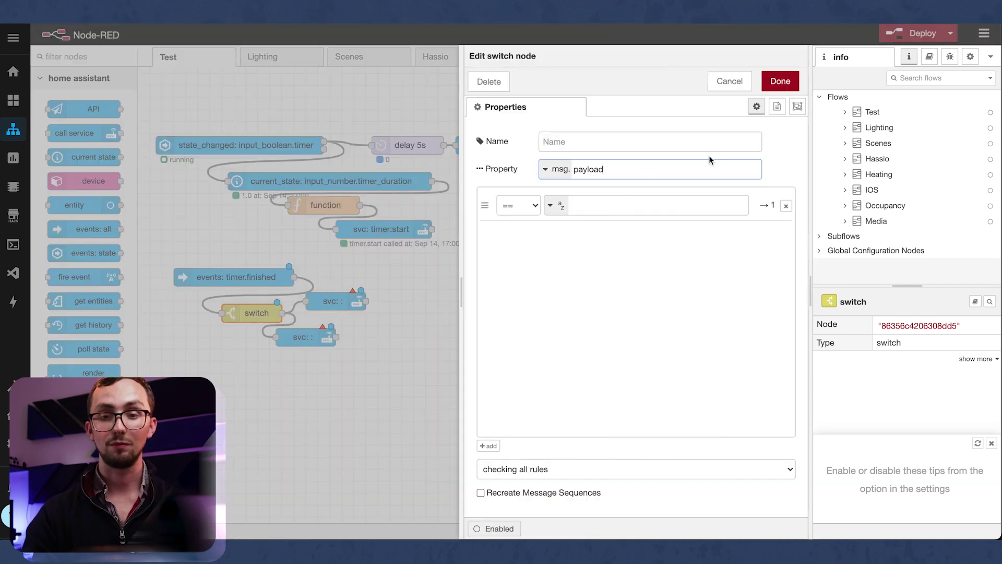
{"action": "type", "text": "entity"}
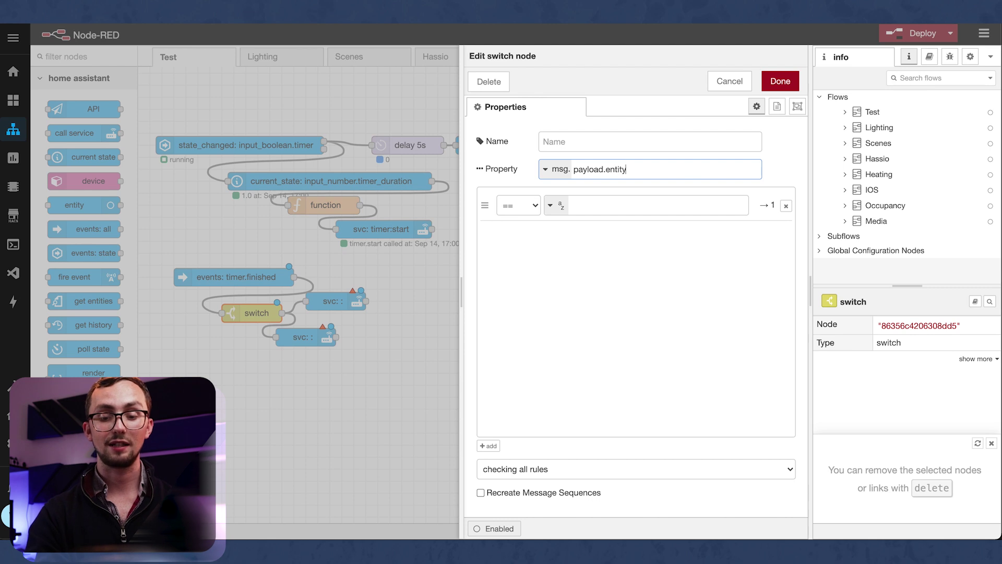
{"action": "type", "text": "_id"}
{"action": "left_click", "coordinate": [780, 81]}
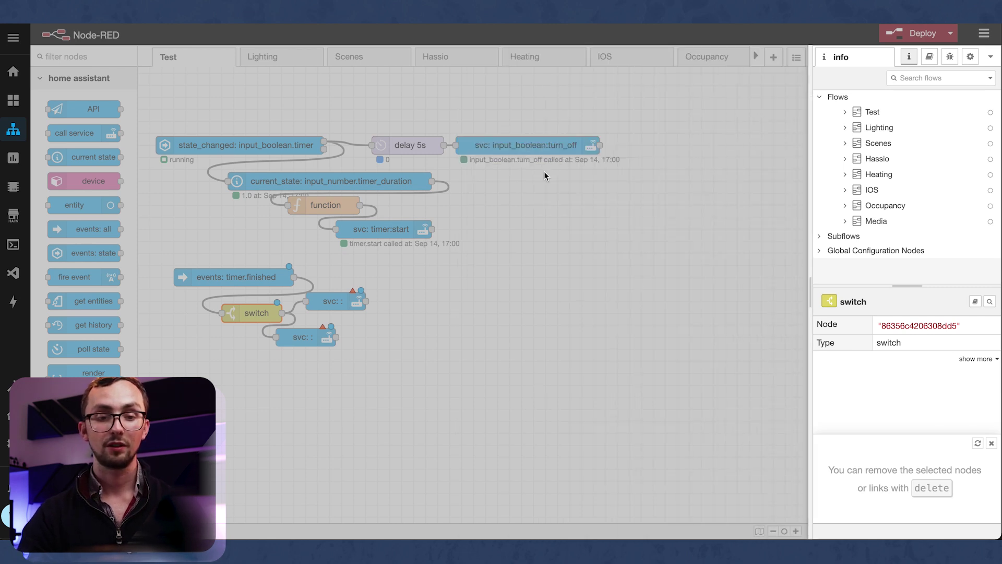
Attach a msg.payload debug node to events: timer.finished and deploy, accepting the unconfigured-nodes warning.
{"action": "left_click", "coordinate": [350, 278], "text": "ctrl"}
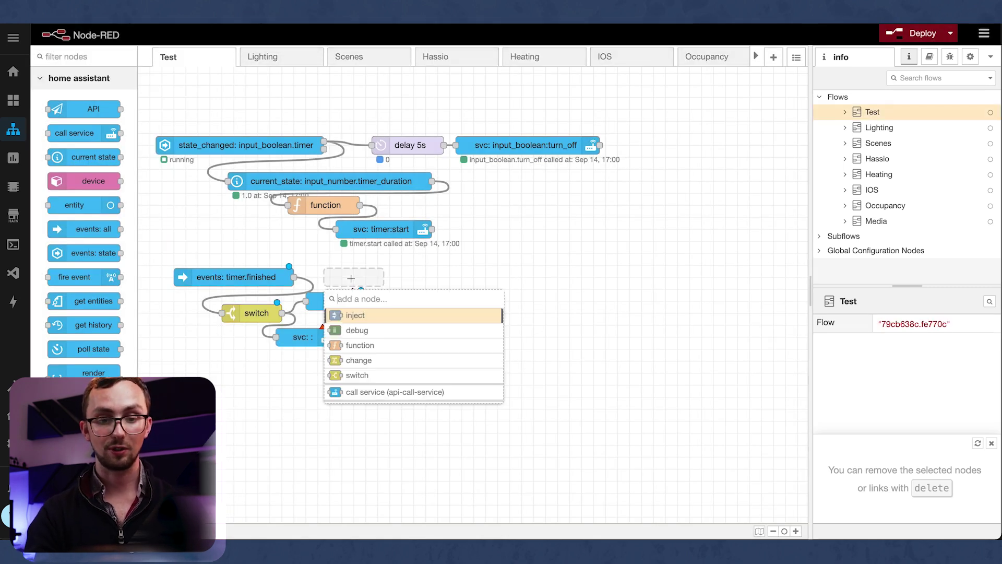
{"action": "type", "text": "de"}
{"action": "key", "text": "Return"}
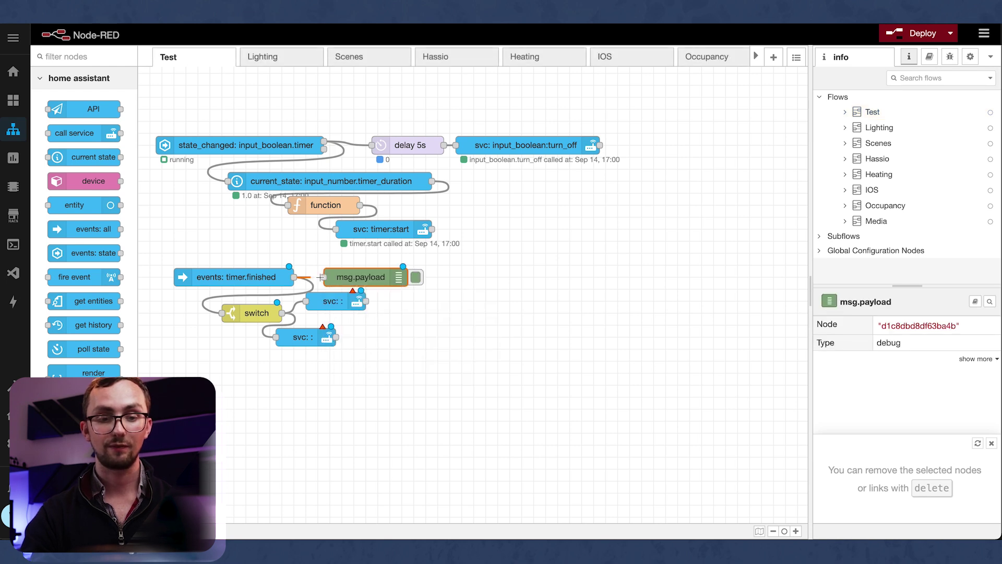
{"action": "double_click", "coordinate": [363, 278]}
{"action": "key", "text": "Escape"}
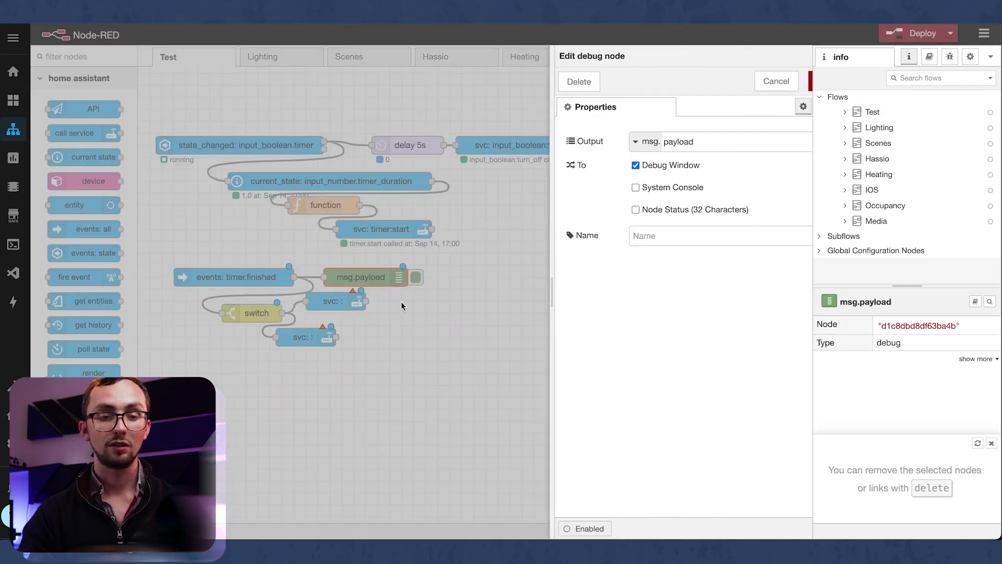
{"action": "key", "text": "ctrl+d"}
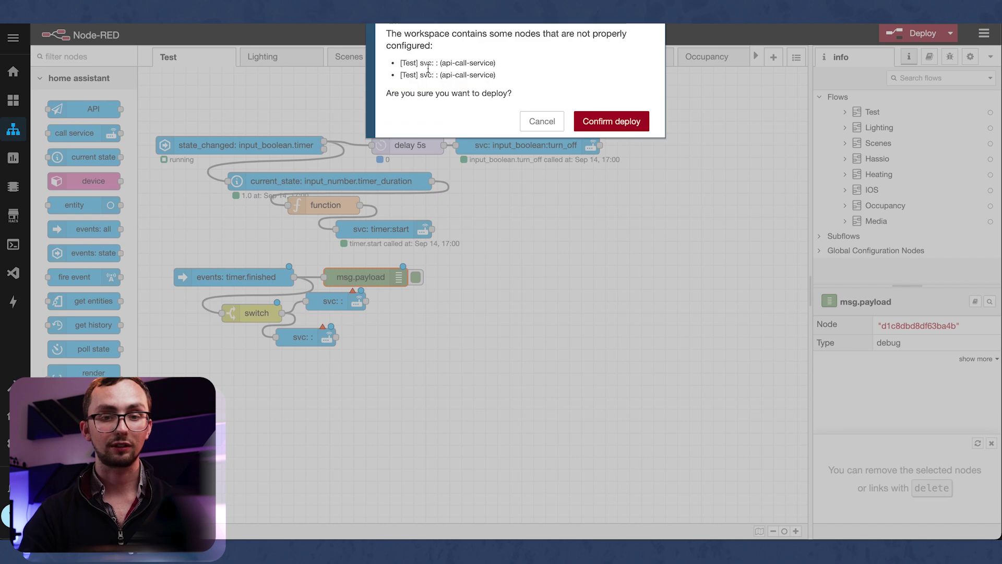
{"action": "left_click", "coordinate": [607, 120]}
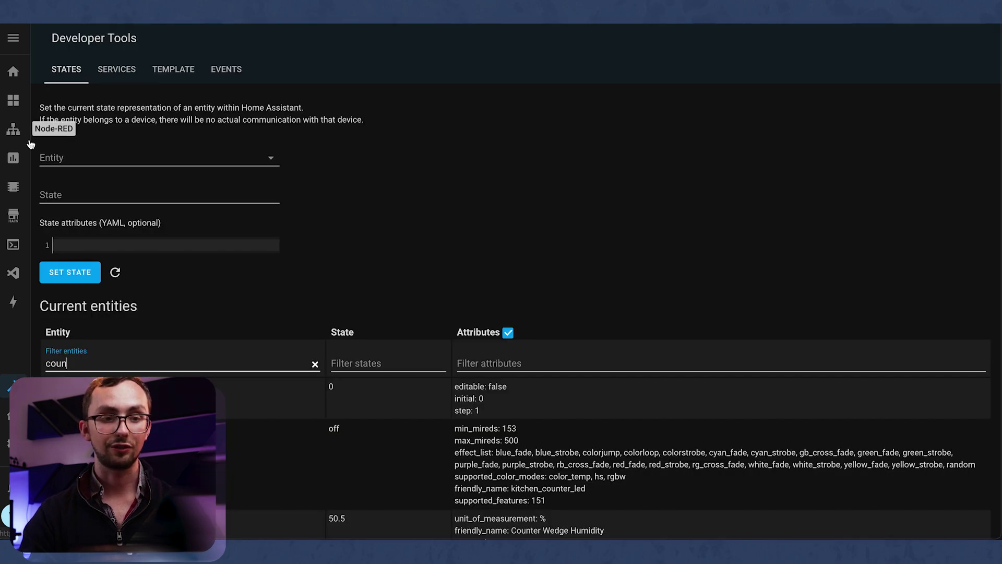
From Overview, go to the TEST view and turn the Timer toggle on.
{"action": "left_click", "coordinate": [13, 100]}
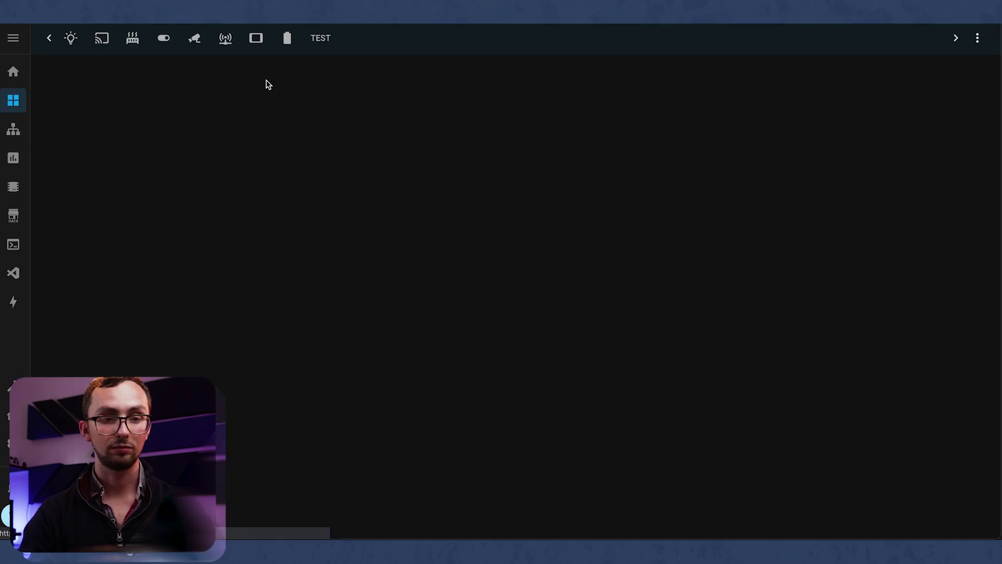
{"action": "left_click", "coordinate": [307, 38]}
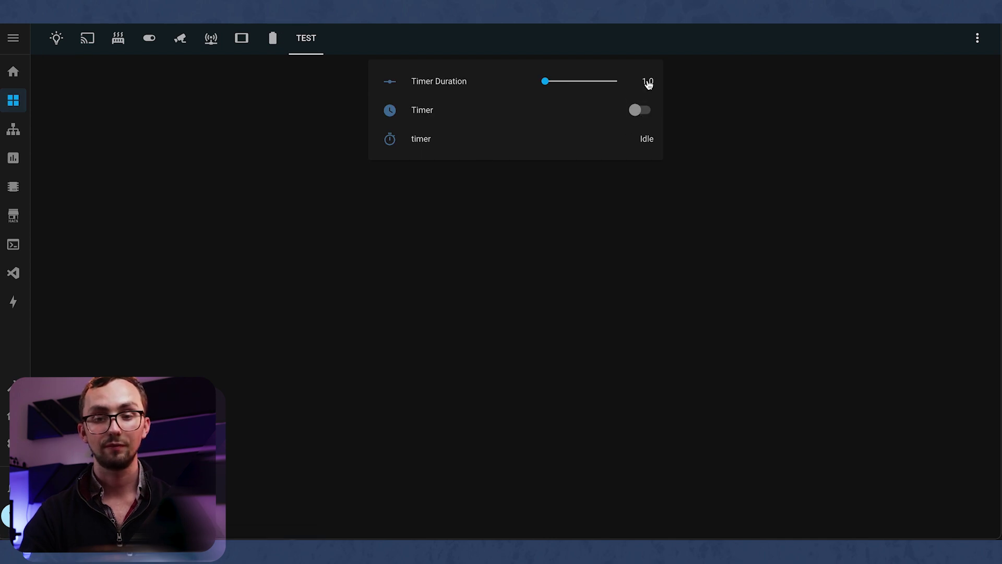
{"action": "left_click", "coordinate": [642, 109]}
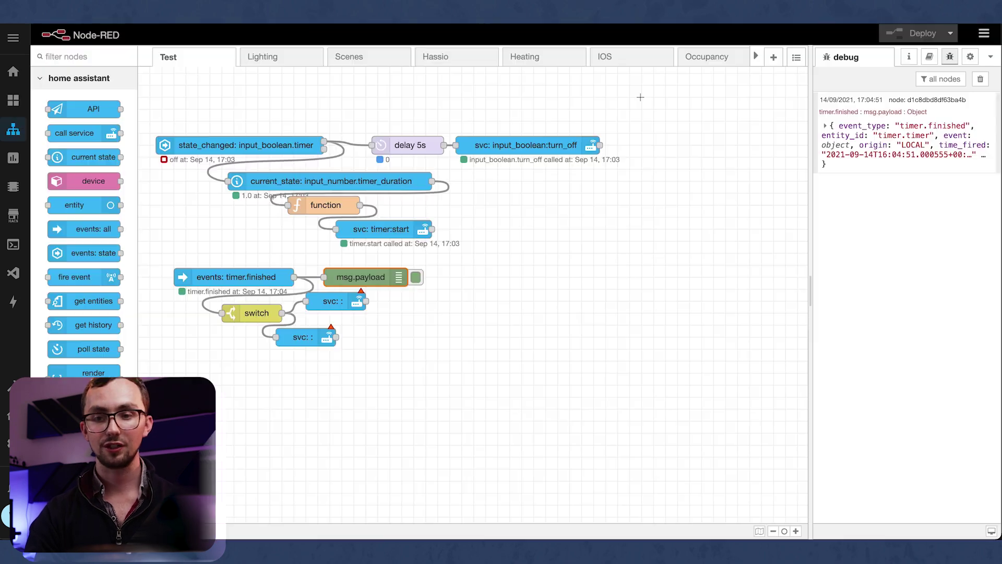
Expand the timer.finished debug message to inspect its entity_id value timer.timer.
{"action": "left_click", "coordinate": [918, 164]}
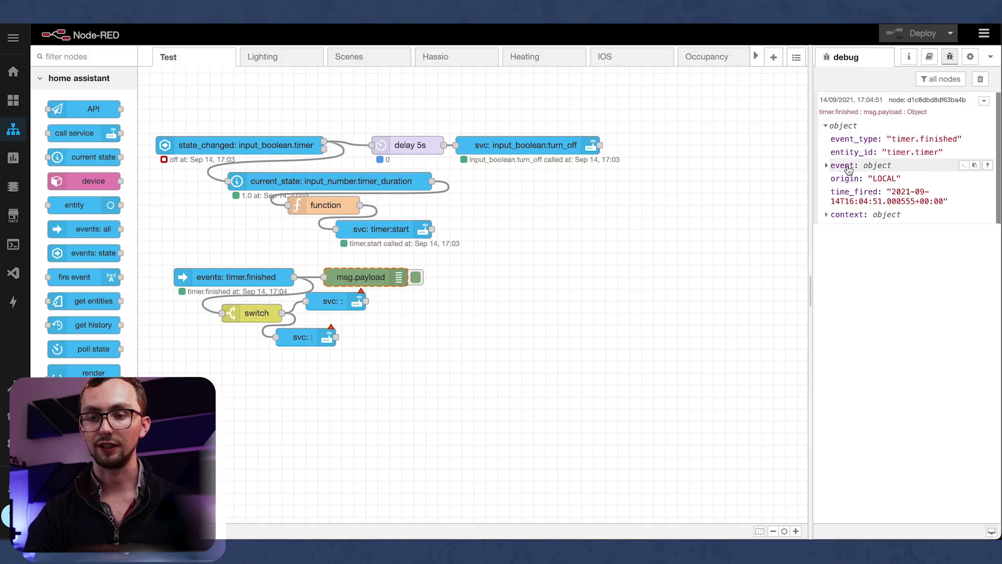
{"action": "left_click_drag", "start_coordinate": [832, 153], "coordinate": [945, 157]}
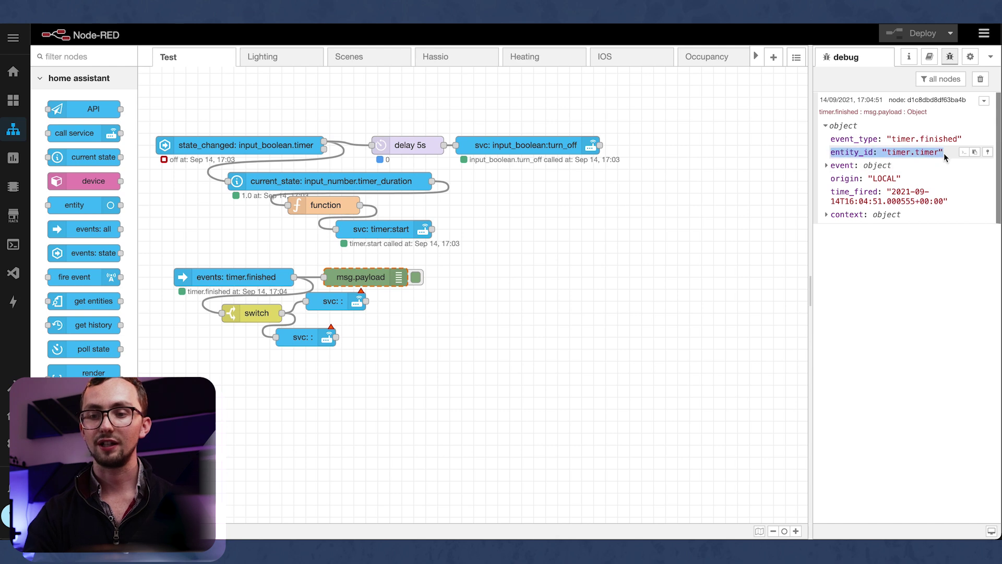
{"action": "left_click", "coordinate": [901, 153]}
{"action": "double_click", "coordinate": [902, 152]}
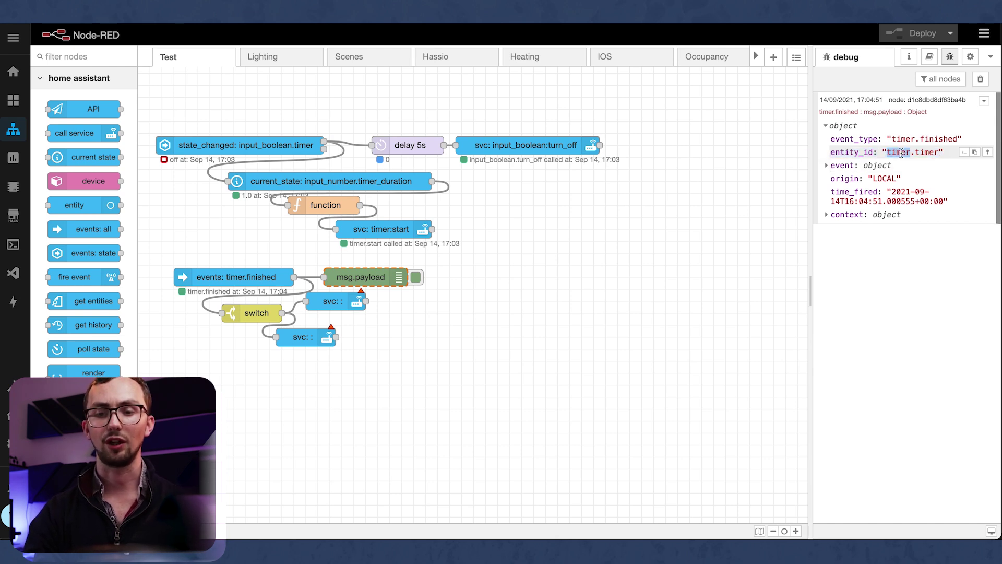
Set the switch rule to == timer.timer and move the lower service node right.
{"action": "left_click", "coordinate": [268, 308]}
{"action": "double_click", "coordinate": [269, 309]}
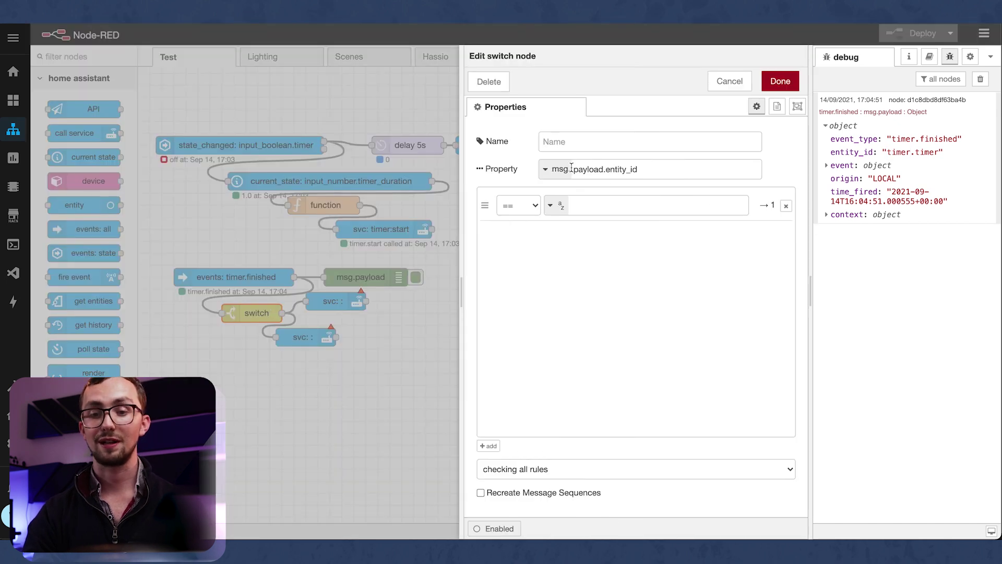
{"action": "left_click", "coordinate": [608, 172]}
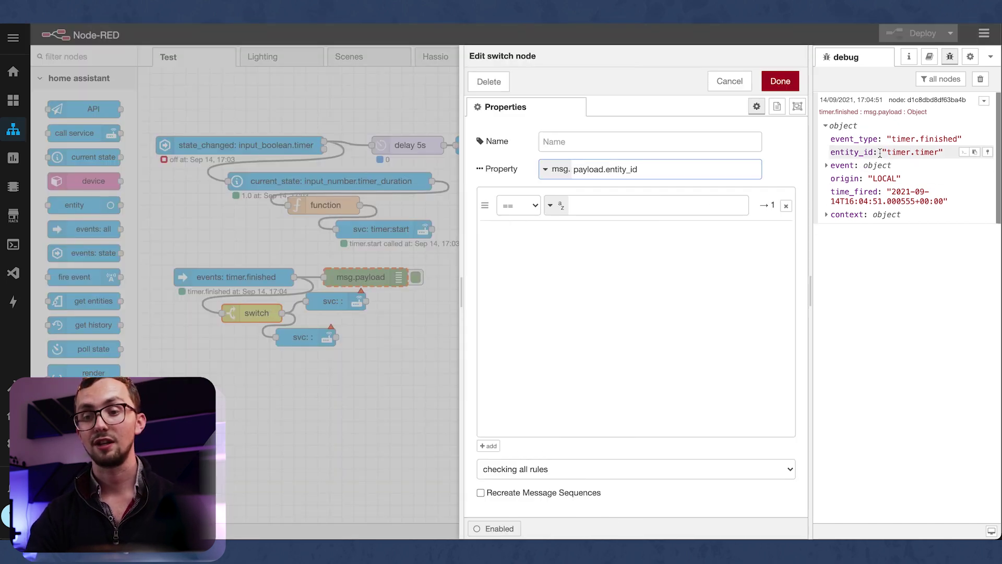
{"action": "left_click", "coordinate": [631, 204]}
{"action": "type", "text": "tim"}
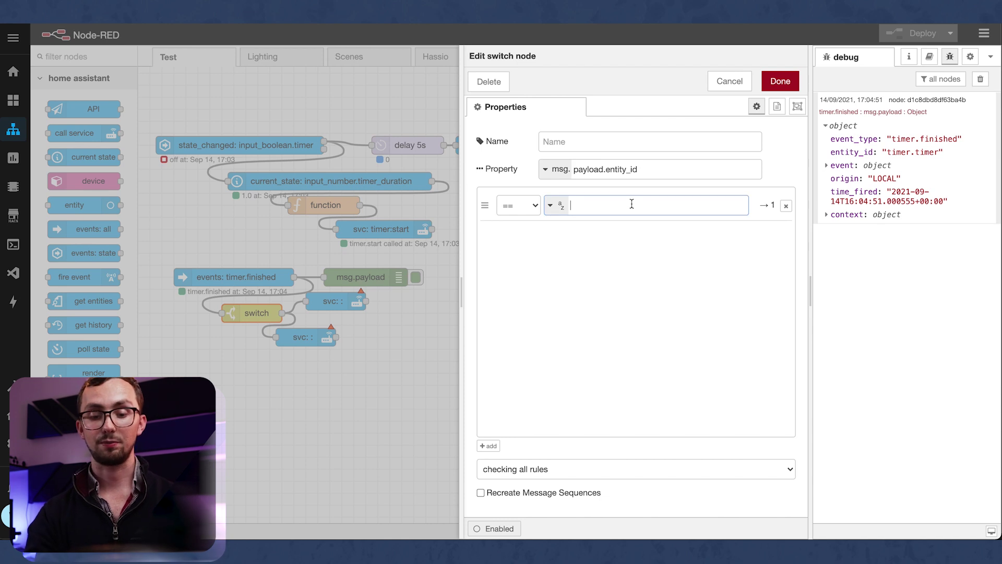
{"action": "type", "text": "er.timer"}
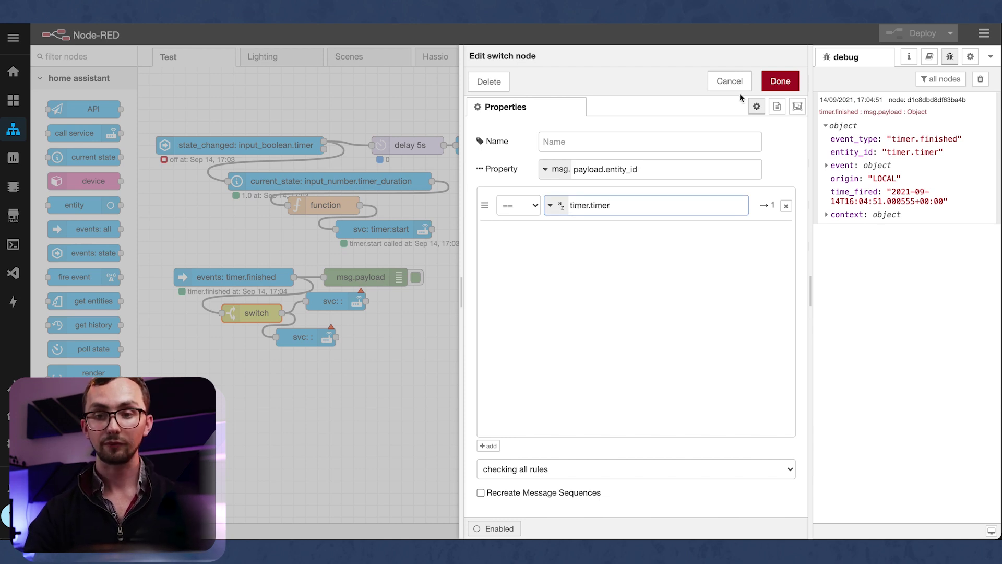
{"action": "double_click", "coordinate": [609, 205]}
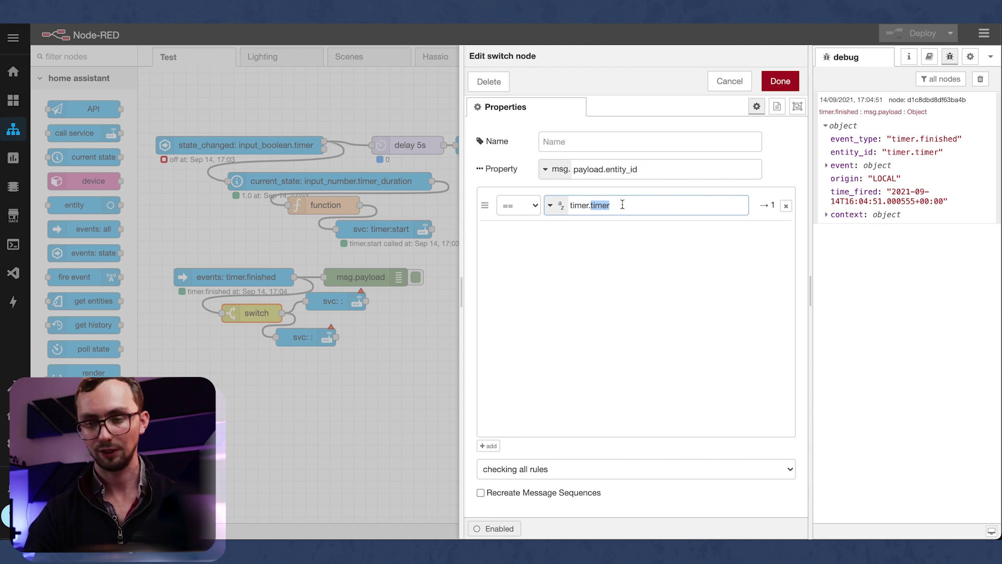
{"action": "left_click", "coordinate": [780, 81]}
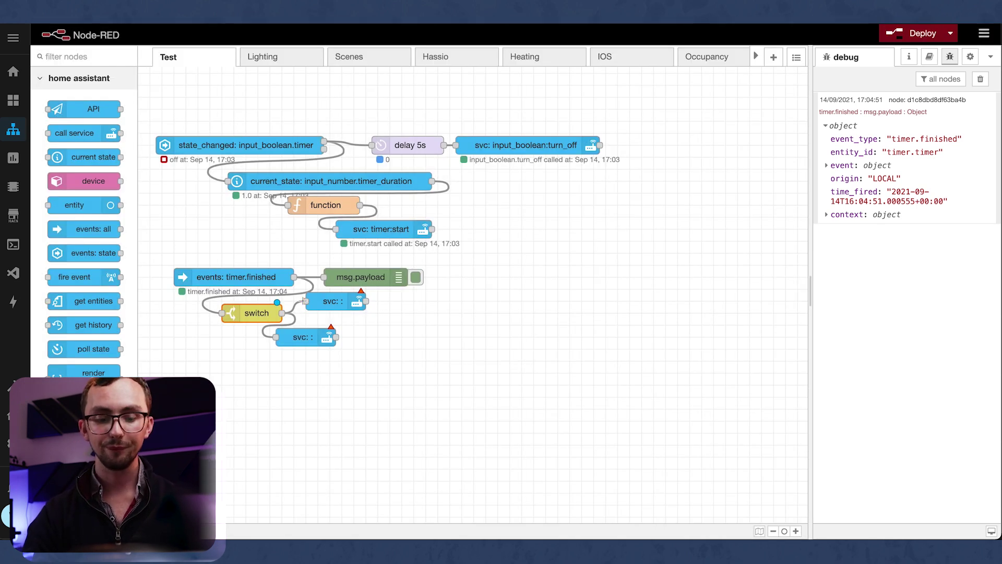
{"action": "left_click", "coordinate": [342, 307]}
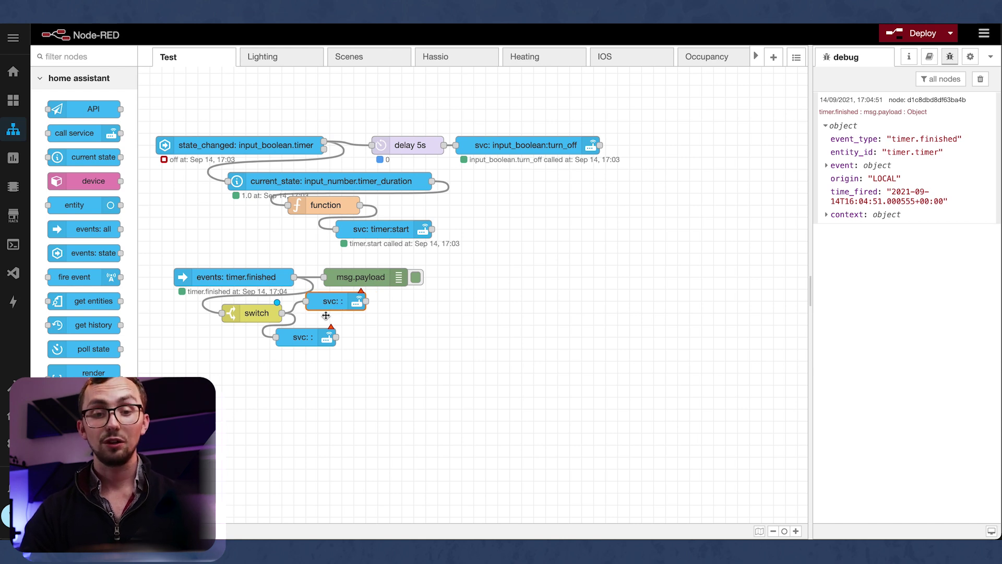
{"action": "left_click_drag", "start_coordinate": [301, 345], "coordinate": [344, 314]}
Remove the msg.payload debug node from the flow.
{"action": "left_click", "coordinate": [332, 307]}
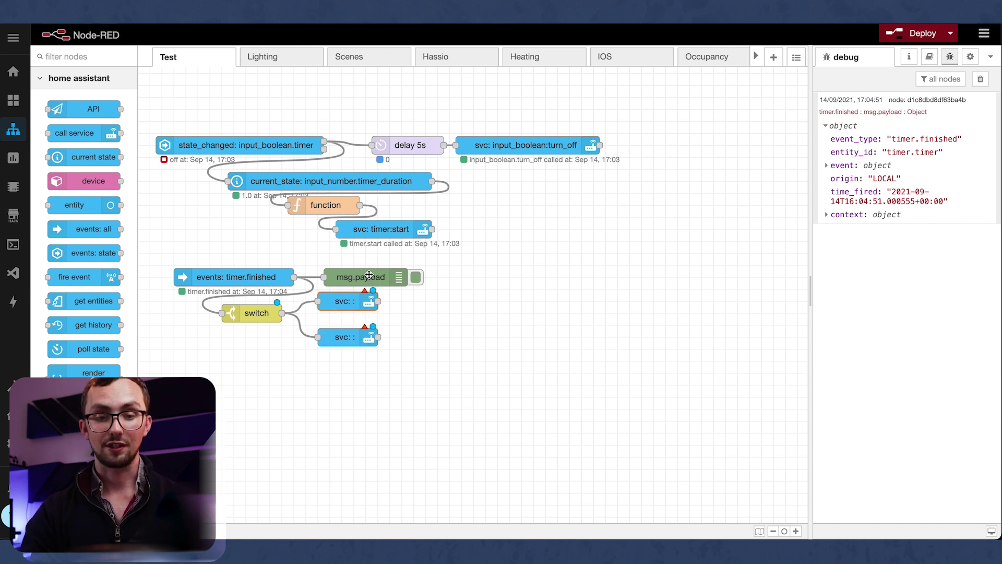
{"action": "double_click", "coordinate": [362, 277]}
{"action": "key", "text": "Escape"}
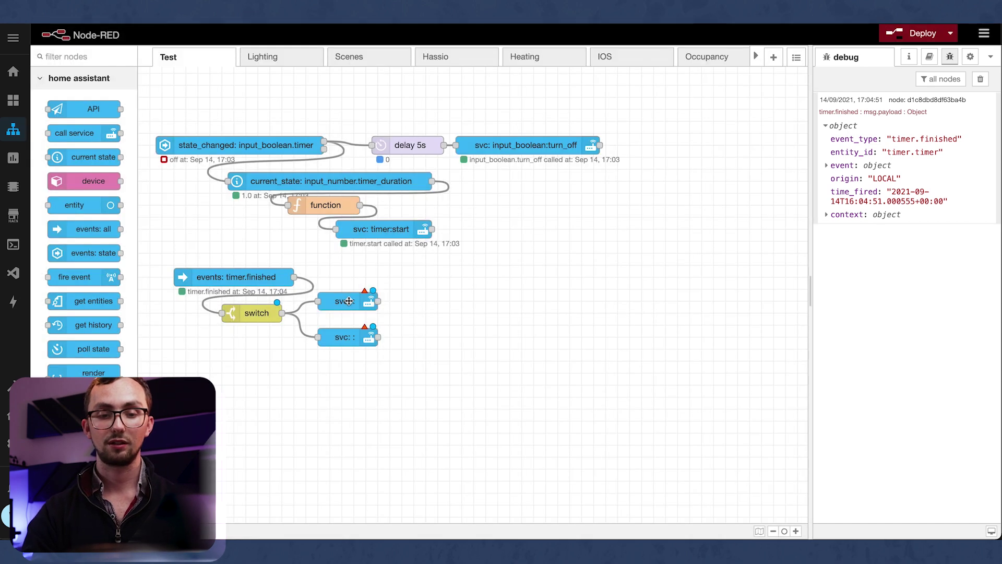
{"action": "left_click", "coordinate": [348, 301]}
{"action": "left_click", "coordinate": [351, 274]}
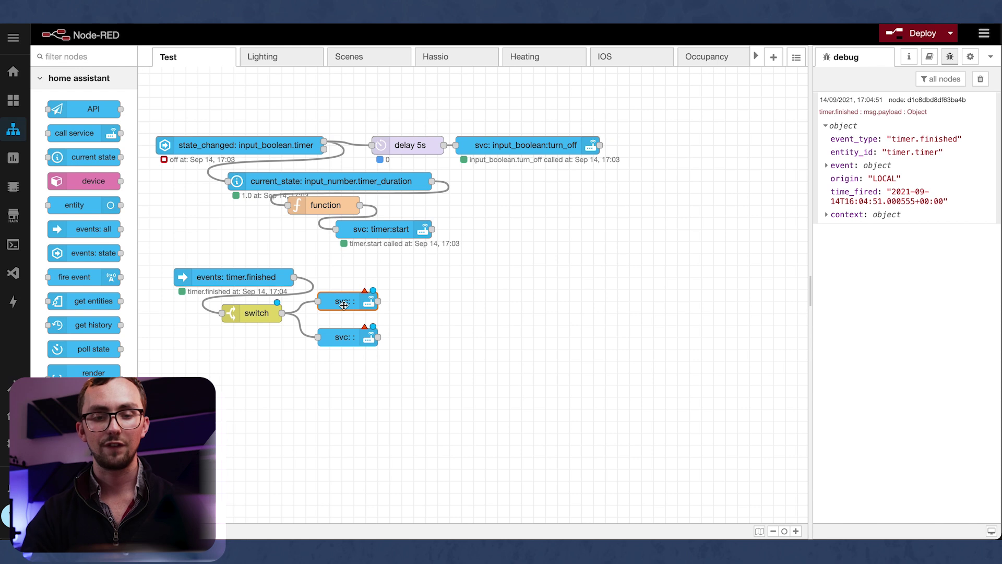
Configure the upper service node as counter.increment on entity counter.timer_counter.
{"action": "double_click", "coordinate": [342, 306]}
{"action": "left_click", "coordinate": [673, 194]}
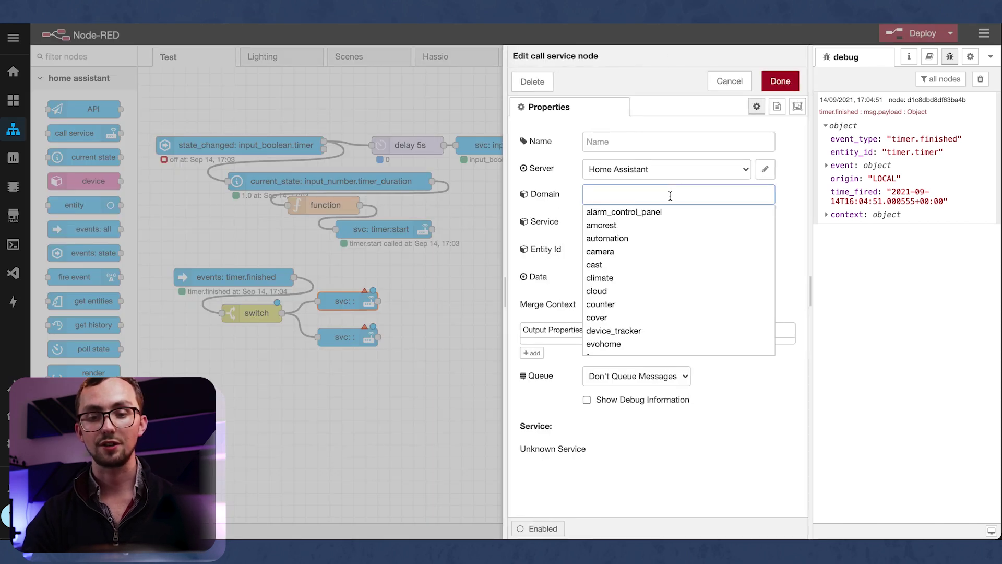
{"action": "left_click", "coordinate": [606, 304]}
{"action": "left_click", "coordinate": [604, 225]}
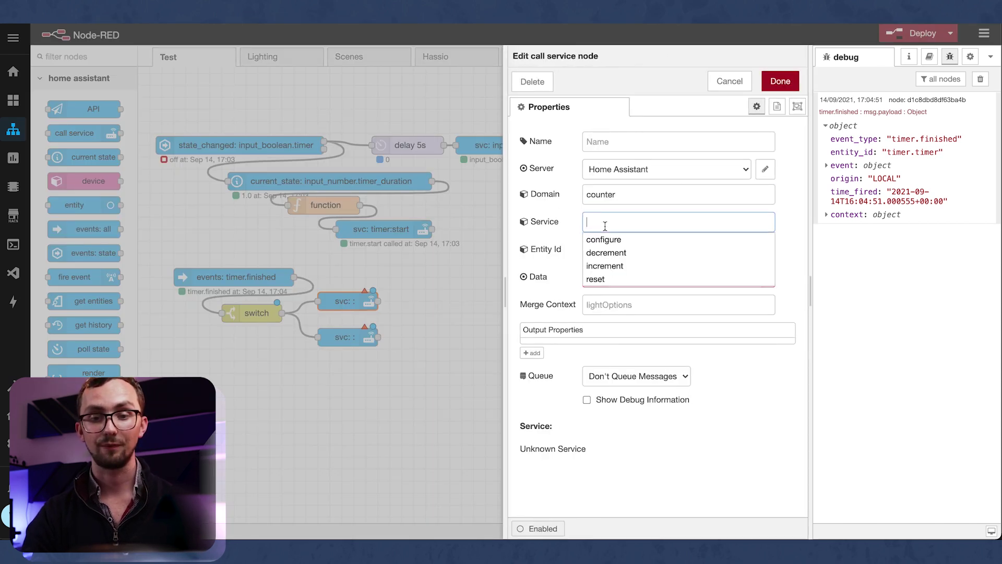
{"action": "left_click", "coordinate": [633, 265]}
{"action": "left_click", "coordinate": [634, 248]}
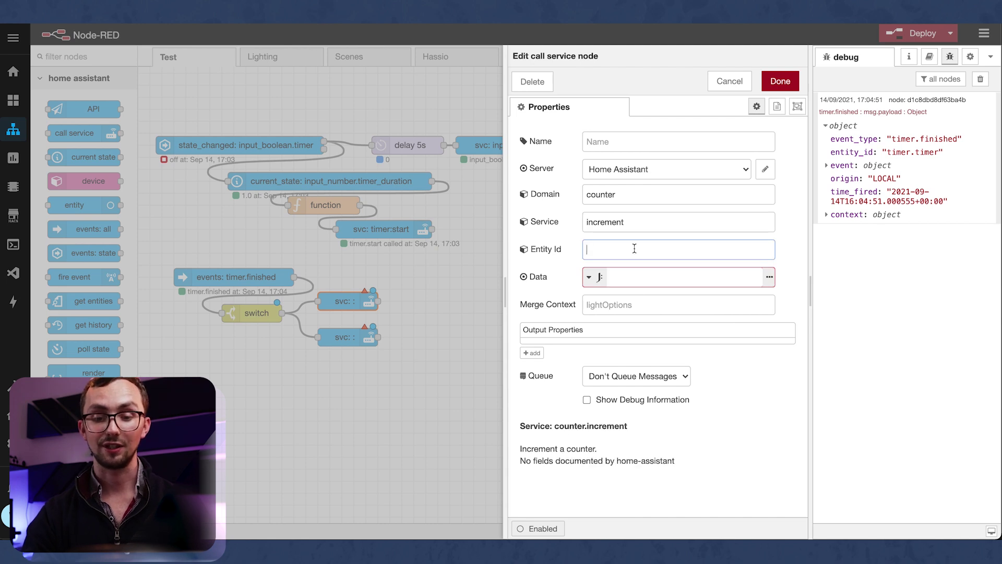
{"action": "type", "text": "counter."}
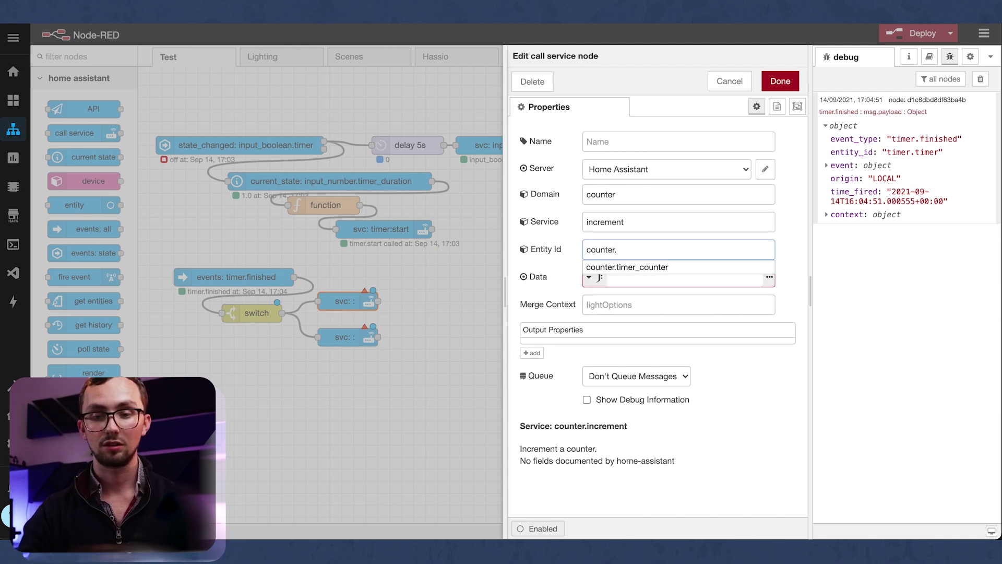
{"action": "left_click", "coordinate": [646, 268]}
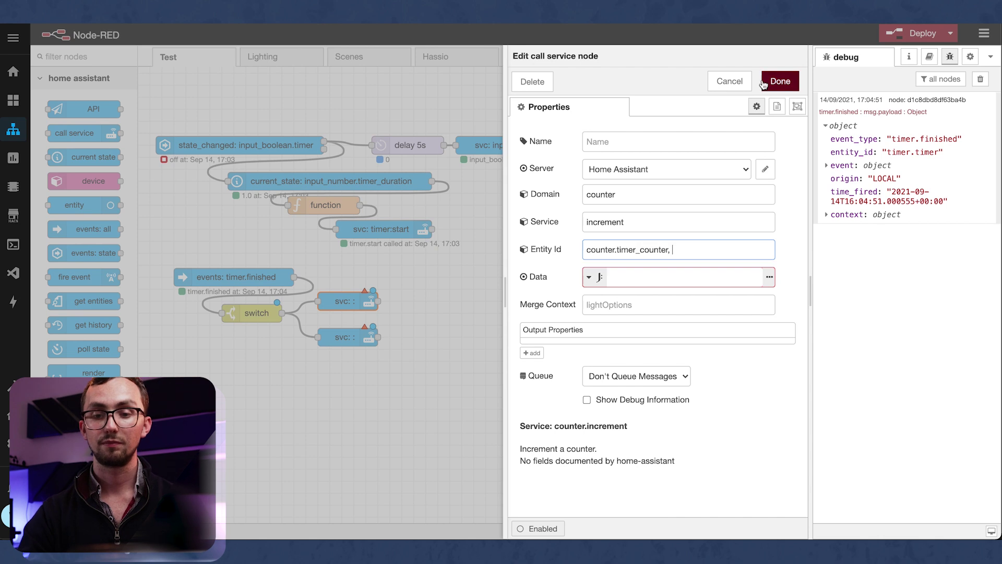
{"action": "left_click", "coordinate": [795, 87]}
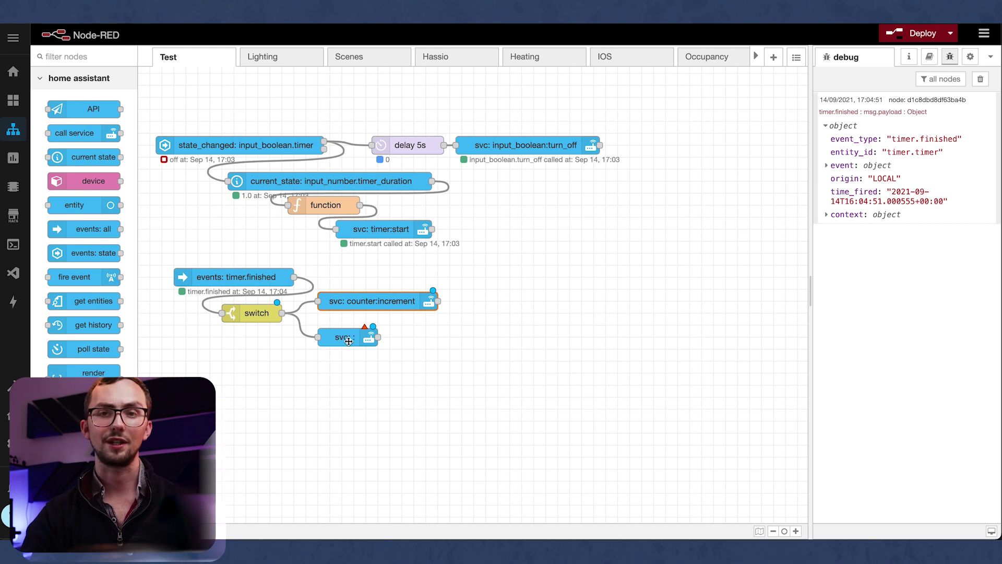
Try domains on the lower service node, replacing the notify choice with amcrest.
{"action": "double_click", "coordinate": [348, 339]}
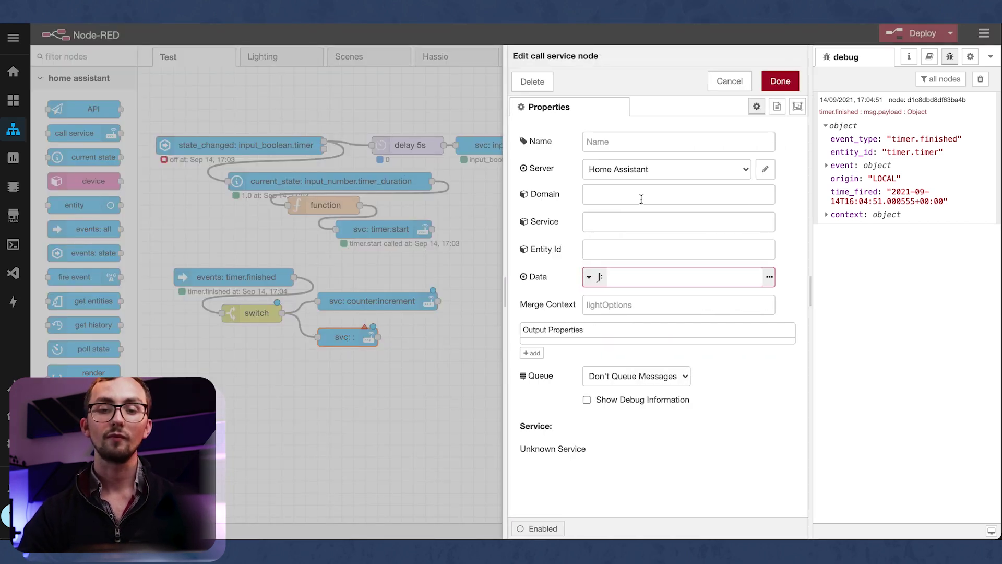
{"action": "left_click", "coordinate": [641, 199]}
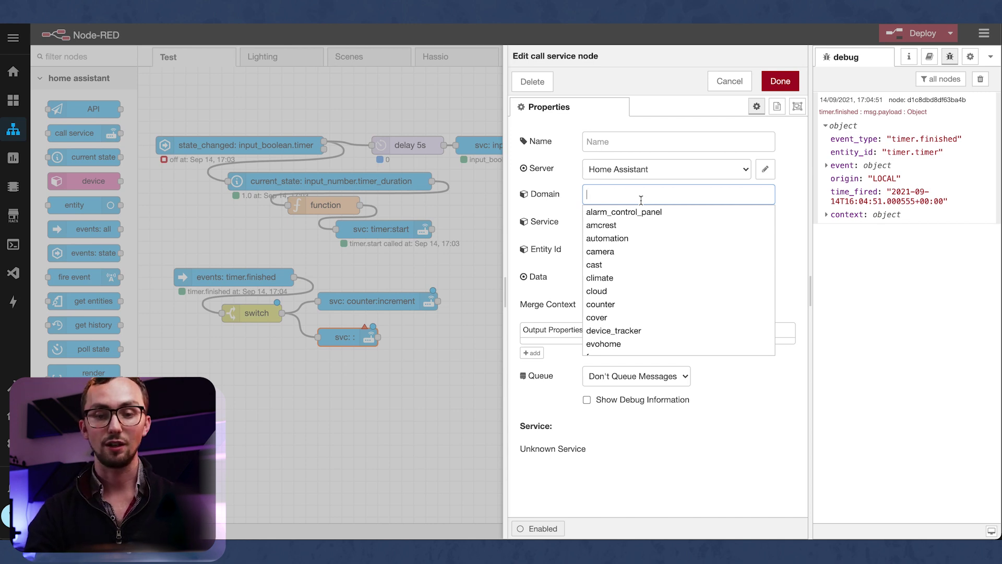
{"action": "type", "text": "not"}
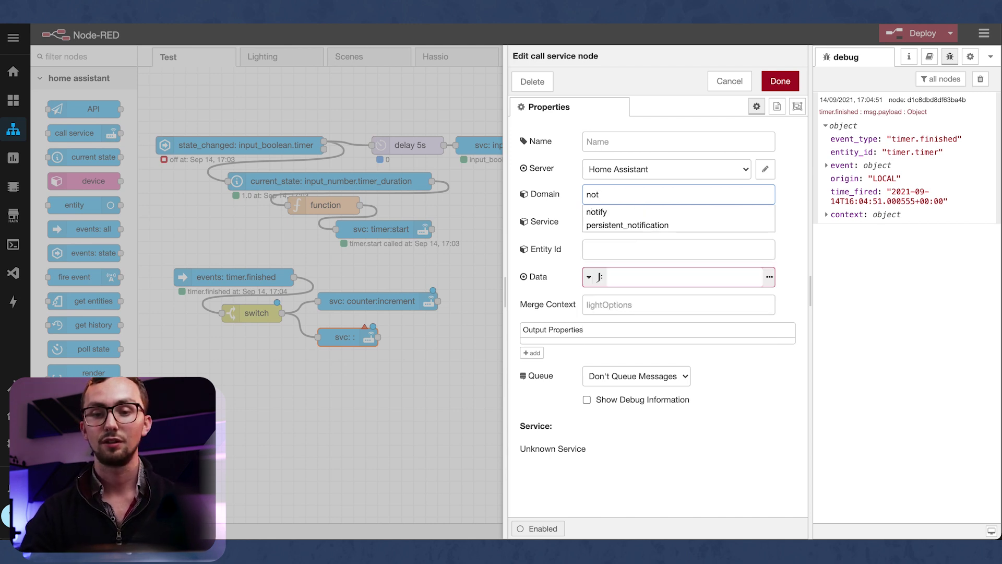
{"action": "left_click", "coordinate": [652, 208]}
{"action": "left_click", "coordinate": [655, 230]}
{"action": "left_click", "coordinate": [654, 240]}
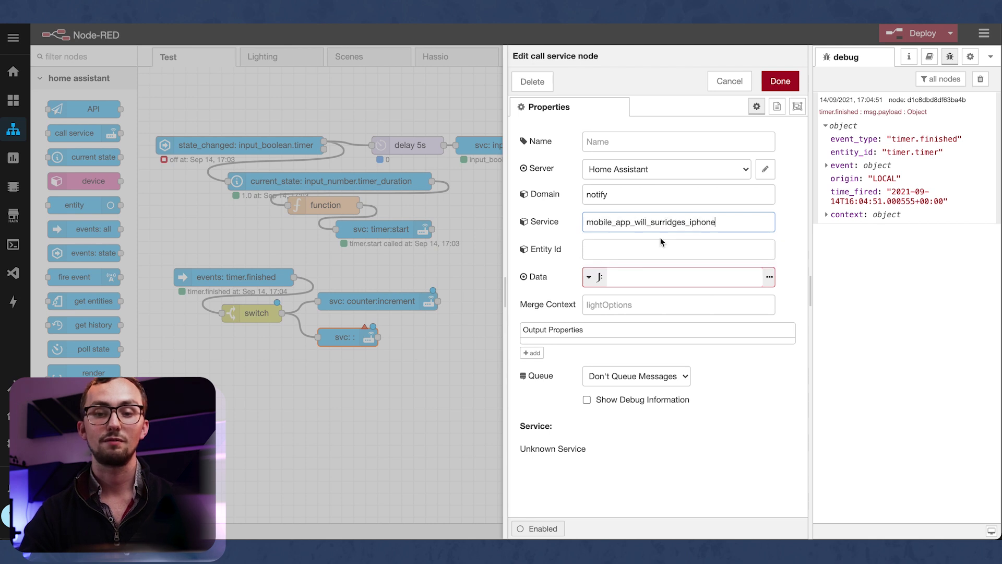
{"action": "left_click", "coordinate": [656, 251]}
{"action": "left_click", "coordinate": [655, 192]}
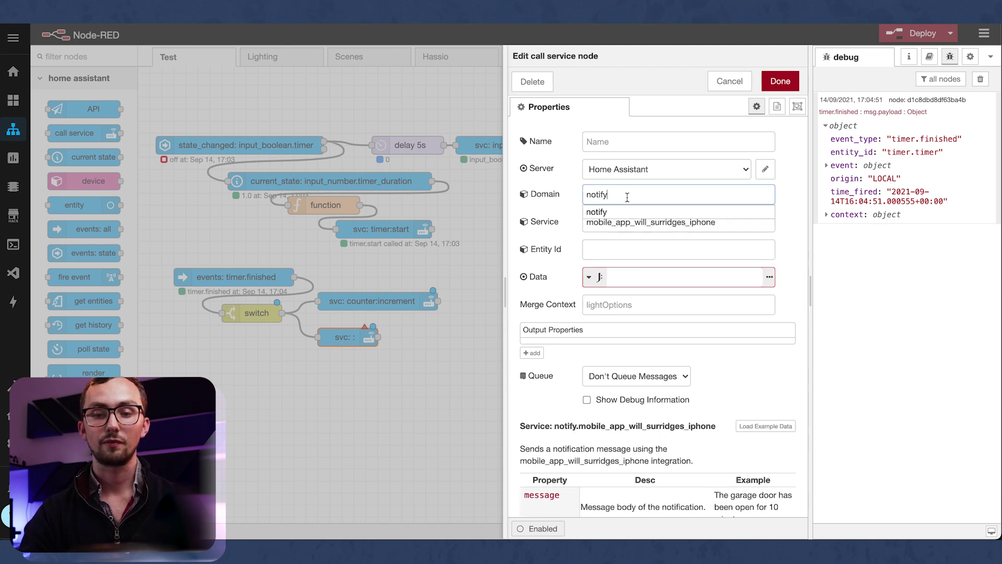
{"action": "key", "text": "ctrl+a"}
{"action": "key", "text": "BackSpace"}
{"action": "type", "text": "amcrest"}
Clear the old service and domain, then set the node to persistent_notification create.
{"action": "double_click", "coordinate": [647, 220]}
{"action": "left_click", "coordinate": [646, 220]}
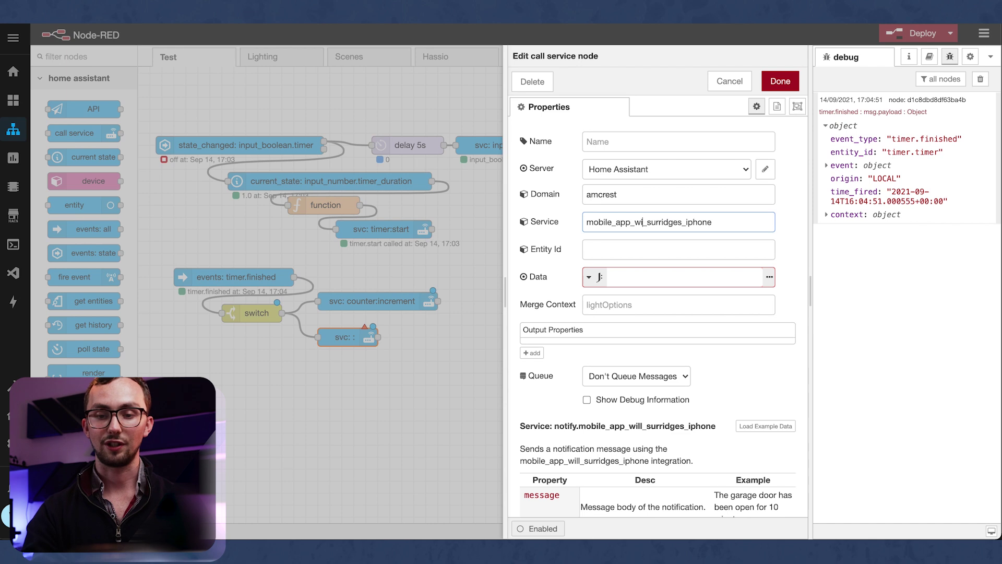
{"action": "key", "text": "BackSpace"}
{"action": "key", "text": "BackSpace"}
{"action": "key", "text": "BackSpace"}
{"action": "key", "text": "BackSpace"}
{"action": "key", "text": "BackSpace"}
{"action": "key", "text": "BackSpace"}
{"action": "key", "text": "BackSpace"}
{"action": "key", "text": "BackSpace"}
{"action": "key", "text": "BackSpace"}
{"action": "key", "text": "BackSpace"}
{"action": "key", "text": "BackSpace"}
{"action": "key", "text": "BackSpace"}
{"action": "key", "text": "BackSpace"}
{"action": "key", "text": "BackSpace"}
{"action": "key", "text": "BackSpace"}
{"action": "double_click", "coordinate": [647, 220]}
{"action": "key", "text": "BackSpace"}
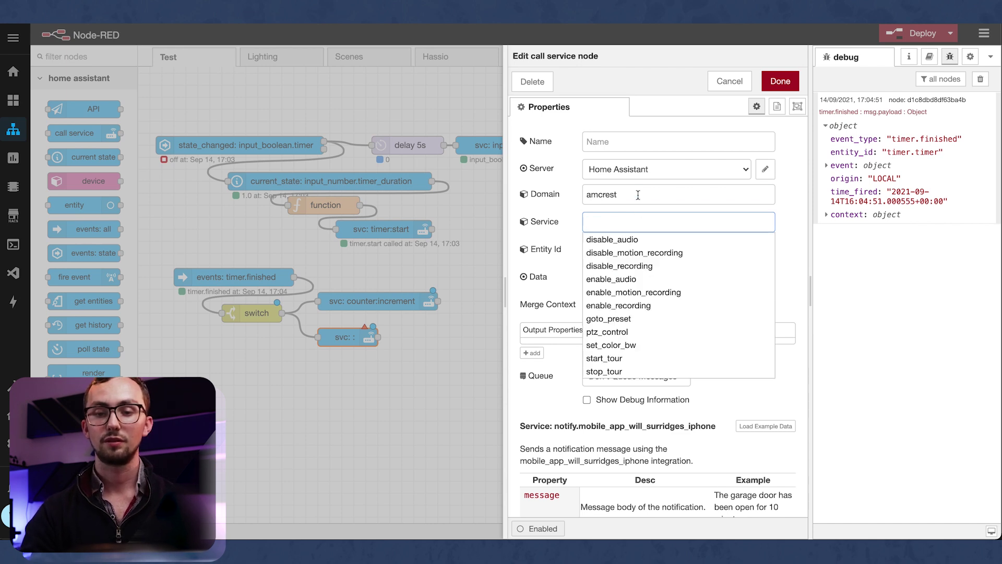
{"action": "left_click", "coordinate": [655, 194]}
{"action": "key", "text": "ctrl+a"}
{"action": "key", "text": "BackSpace"}
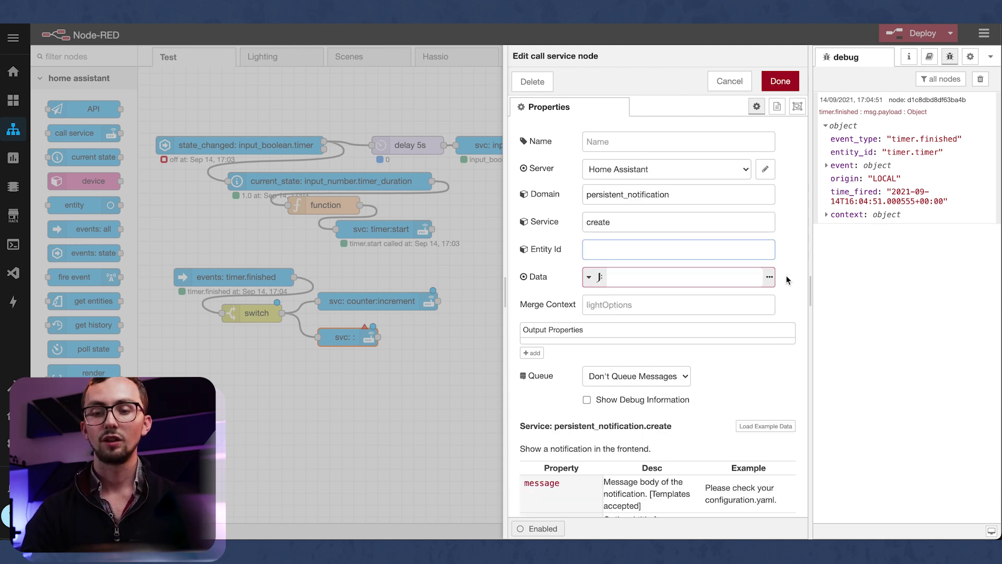
{"action": "left_click", "coordinate": [729, 80]}
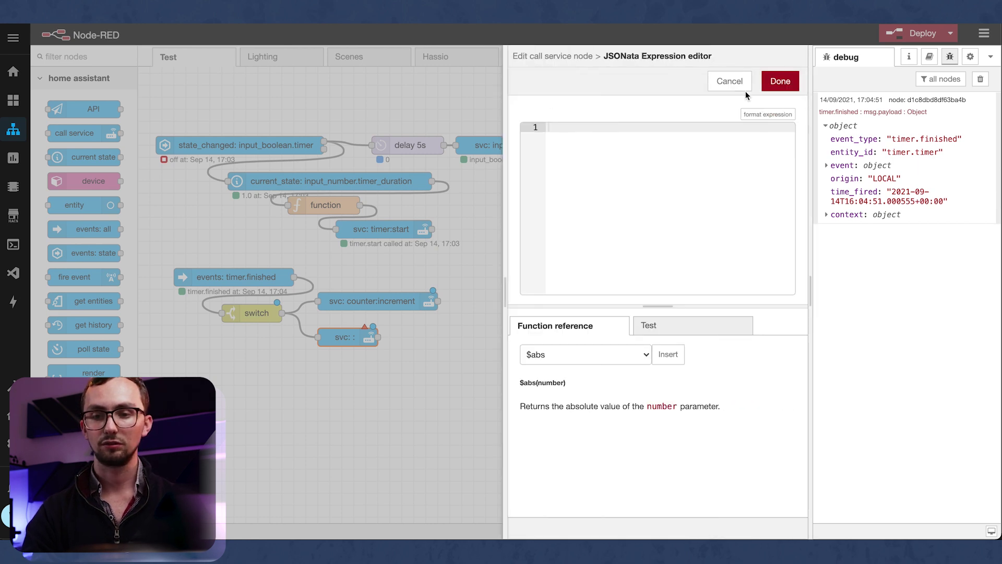
{"action": "left_click", "coordinate": [733, 83]}
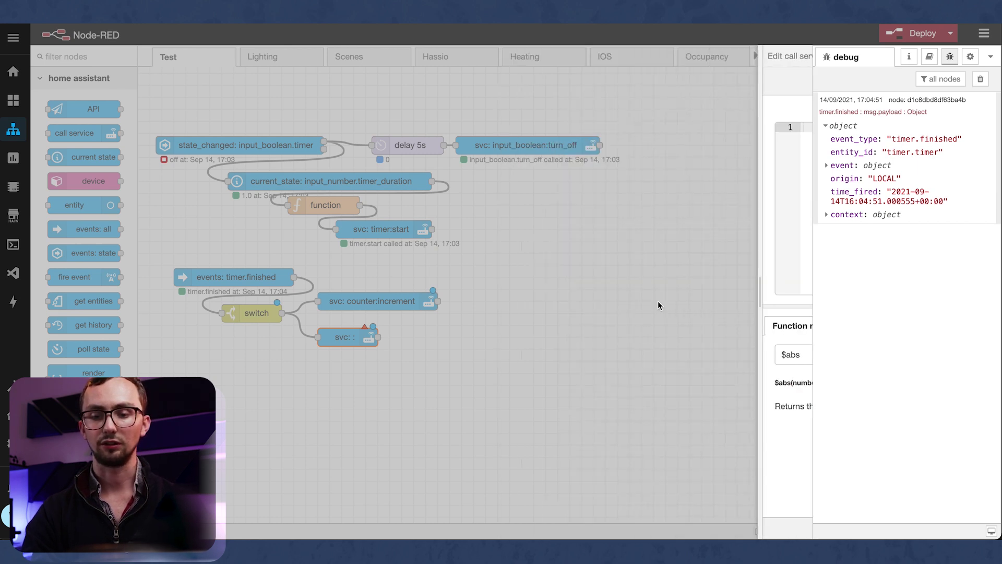
Set the node's data to JSON {"message": "Timer Ended!"}.
{"action": "left_click", "coordinate": [588, 276]}
{"action": "left_click", "coordinate": [608, 314]}
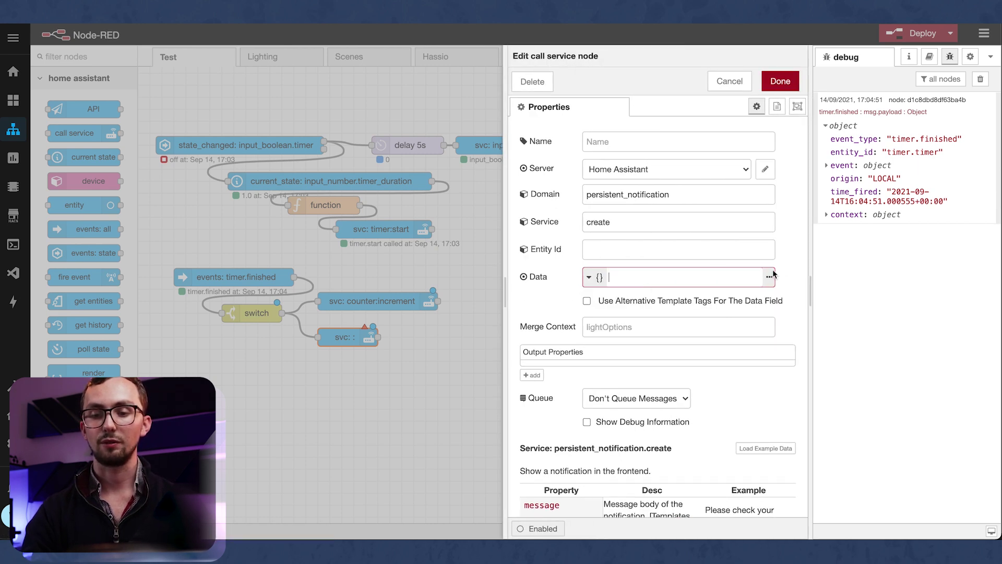
{"action": "left_click", "coordinate": [769, 276]}
{"action": "type", "text": "["}
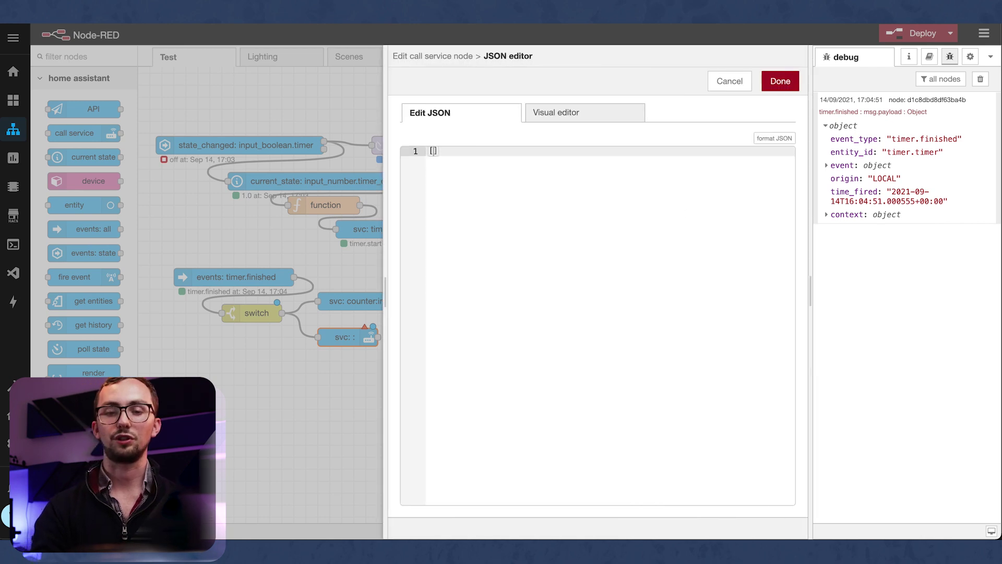
{"action": "key", "text": "Return"}
{"action": "type", "text": "]"}
{"action": "key", "text": "BackSpace"}
{"action": "key", "text": "BackSpace"}
{"action": "key", "text": "BackSpace"}
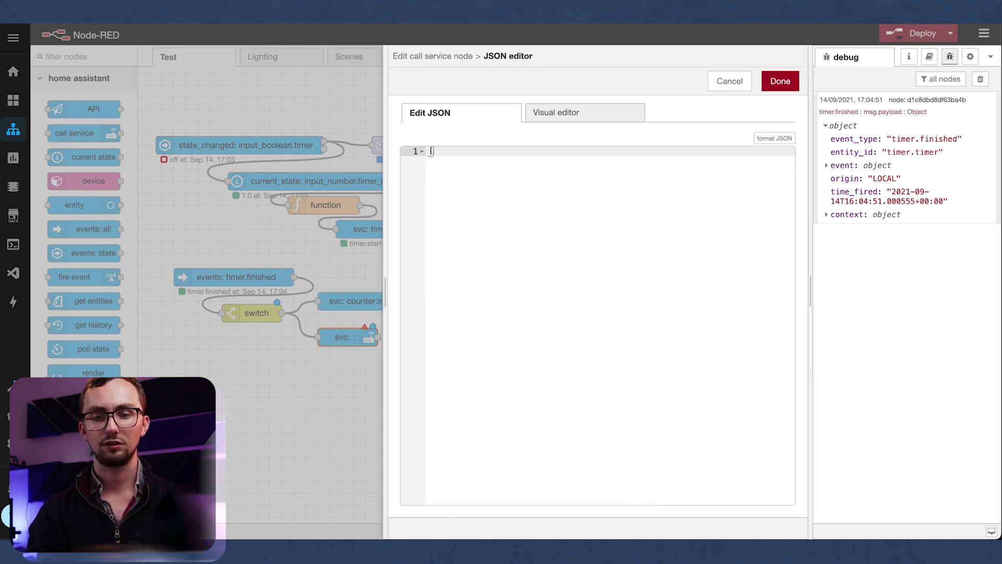
{"action": "type", "text": "{"}
{"action": "key", "text": "Return"}
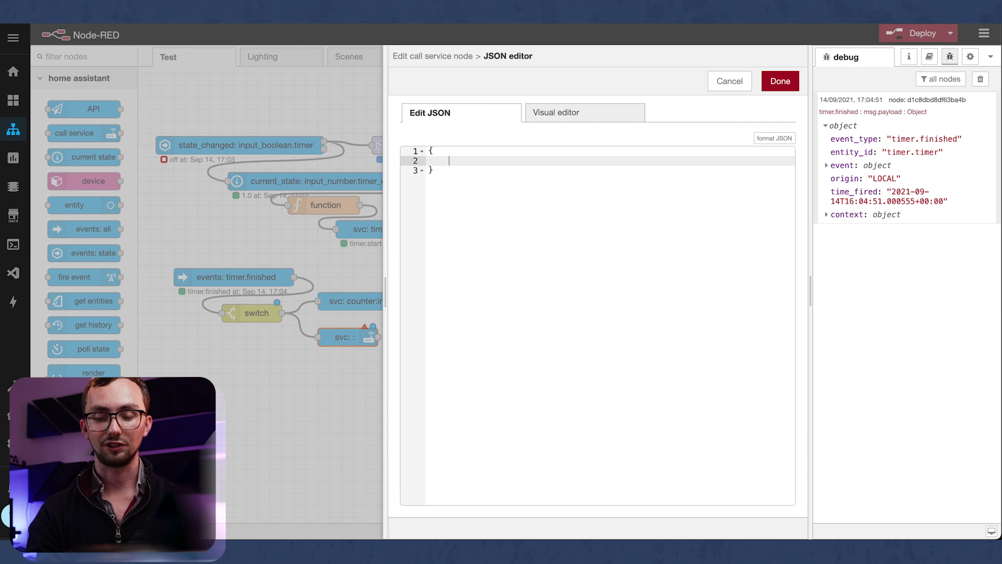
{"action": "type", "text": "\"me"}
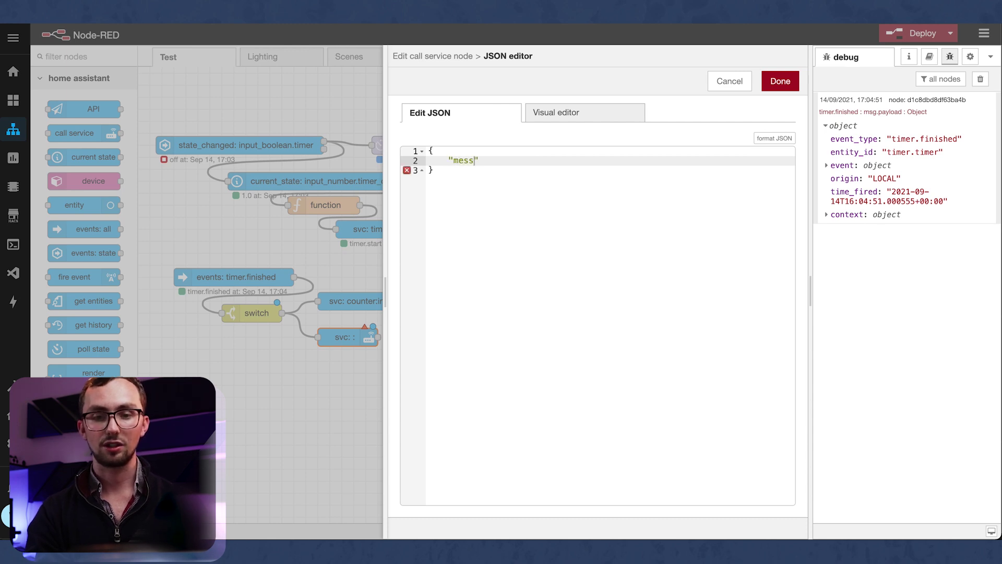
{"action": "type", "text": "ssage\": \"Timer"}
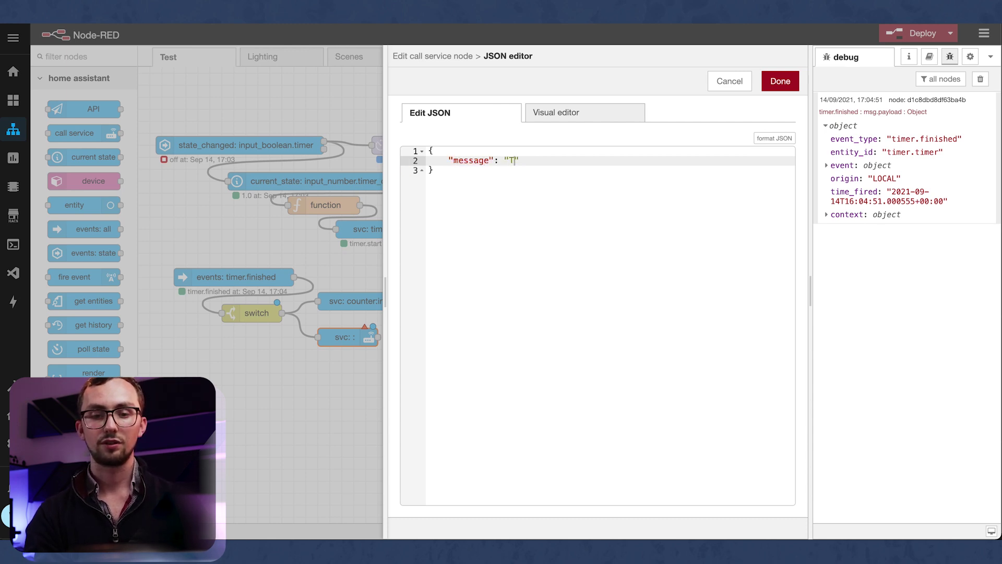
{"action": "type", "text": " Ended!"}
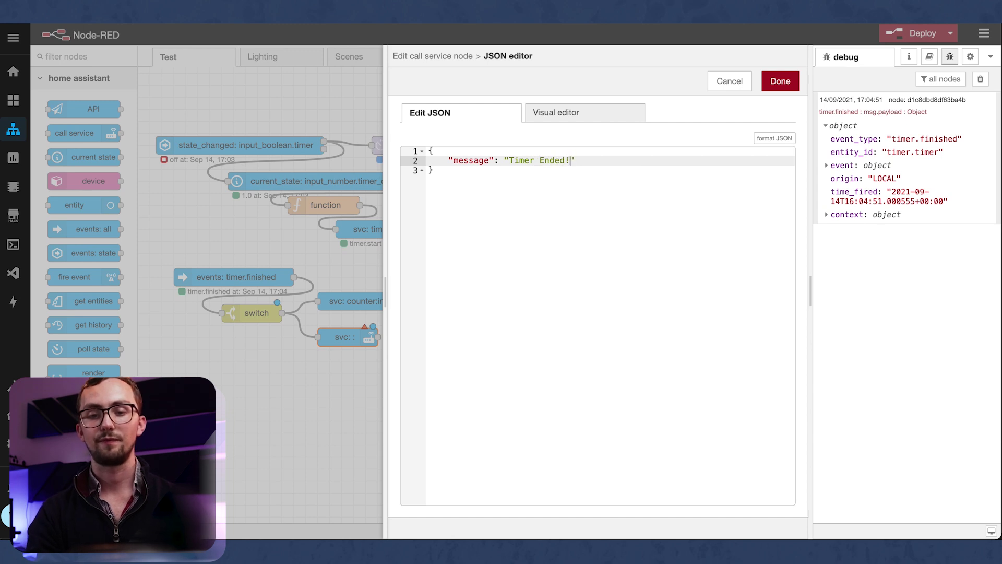
{"action": "left_click", "coordinate": [781, 81]}
Save the notification node settings and deploy the flow.
{"action": "left_click", "coordinate": [780, 81]}
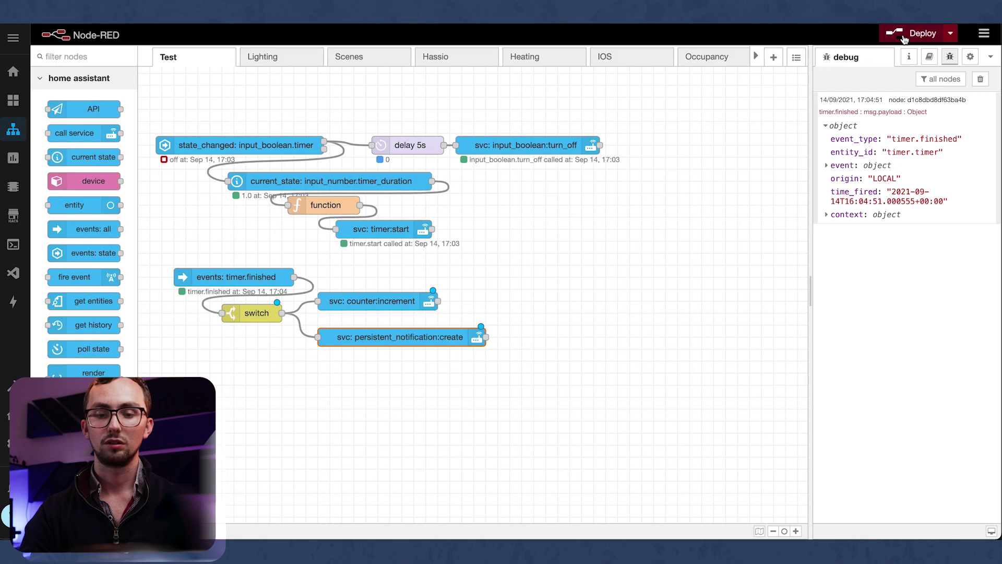
{"action": "left_click", "coordinate": [905, 34]}
{"action": "scroll", "coordinate": [418, 421], "scroll_direction": "down", "scroll_amount": 1}
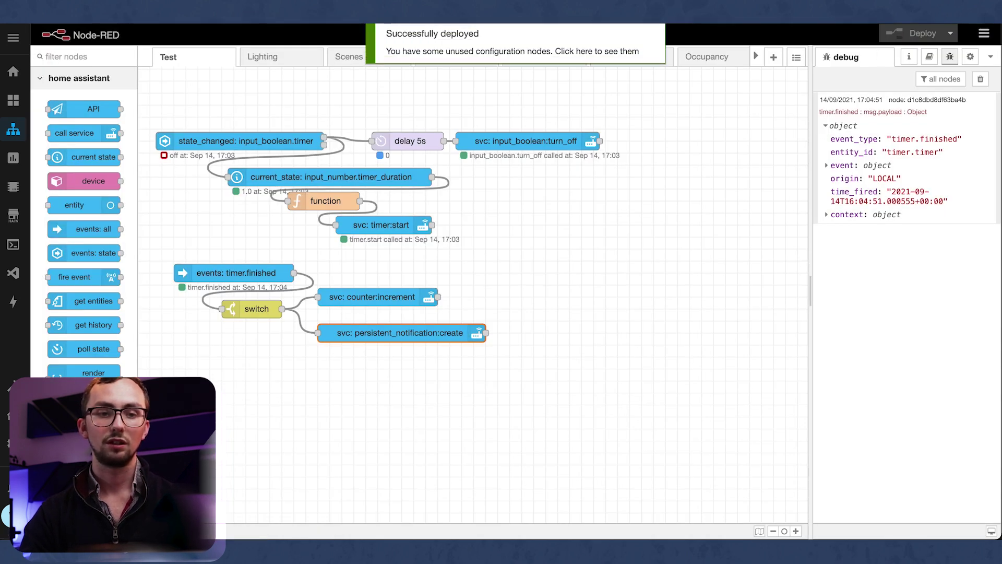
Add counter.timer_counter to the TEST dashboard's entities card.
{"action": "left_click", "coordinate": [13, 99]}
{"action": "left_click", "coordinate": [987, 38]}
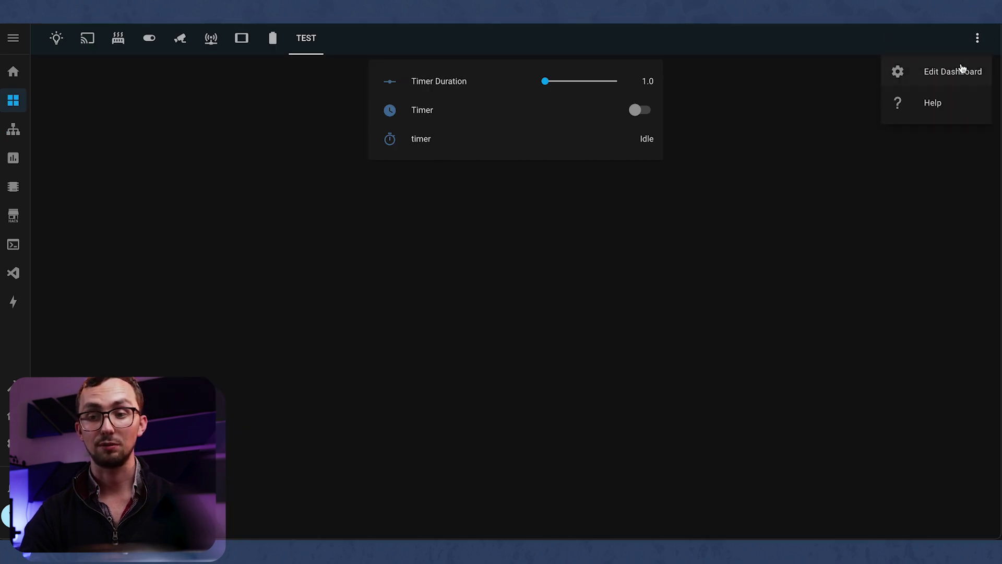
{"action": "left_click", "coordinate": [960, 70]}
{"action": "left_click", "coordinate": [407, 206]}
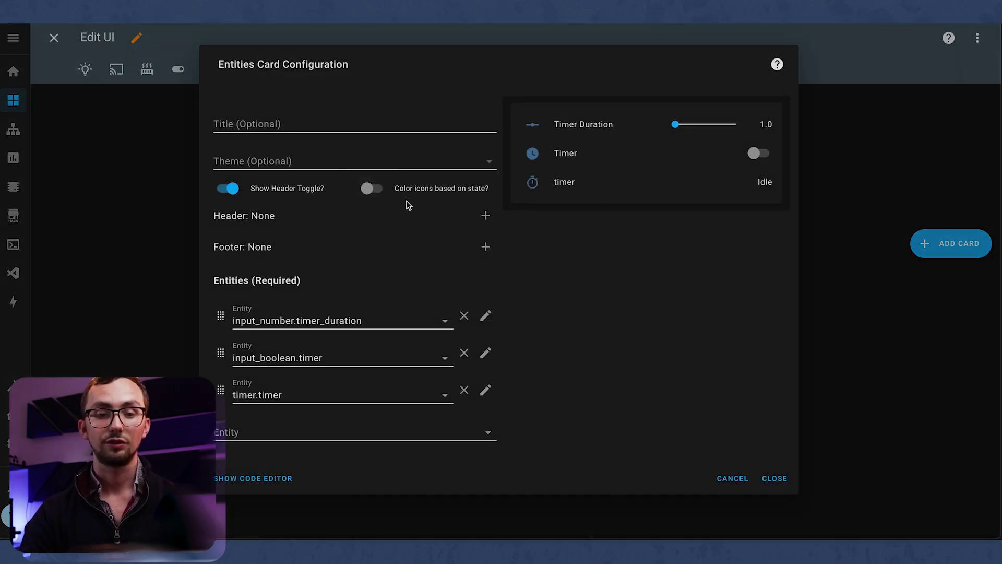
{"action": "left_click", "coordinate": [322, 437]}
{"action": "type", "text": "coun"}
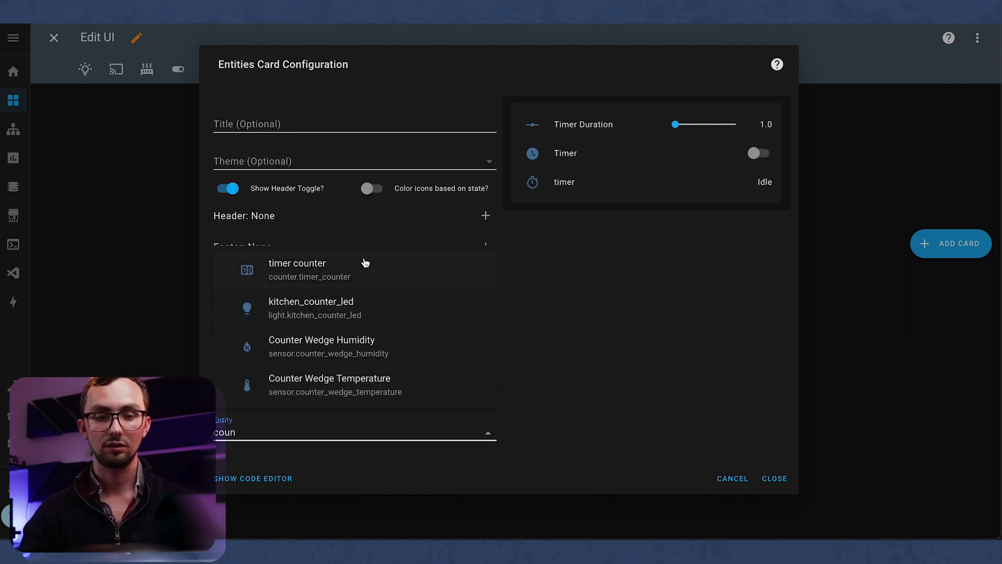
{"action": "left_click", "coordinate": [362, 263]}
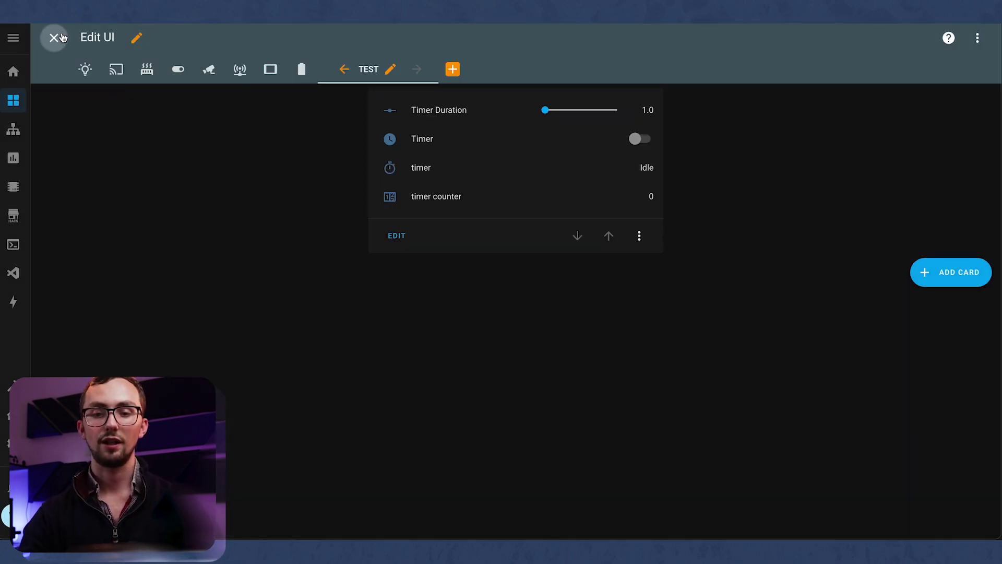
{"action": "left_click", "coordinate": [53, 38]}
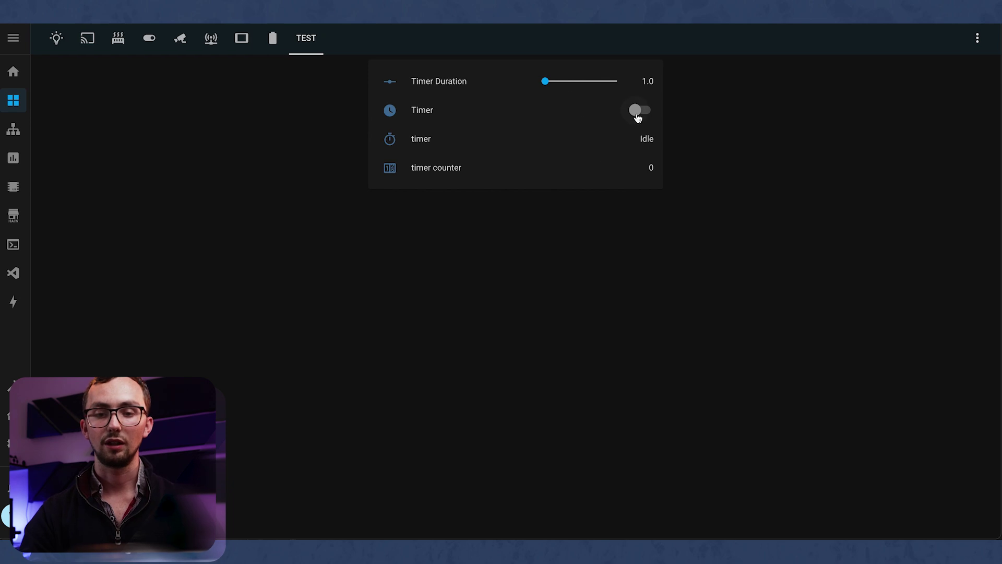
Run the Timer twice, dismissing each Timer Ended! notification, so the counter reaches 2.
{"action": "left_click", "coordinate": [636, 112]}
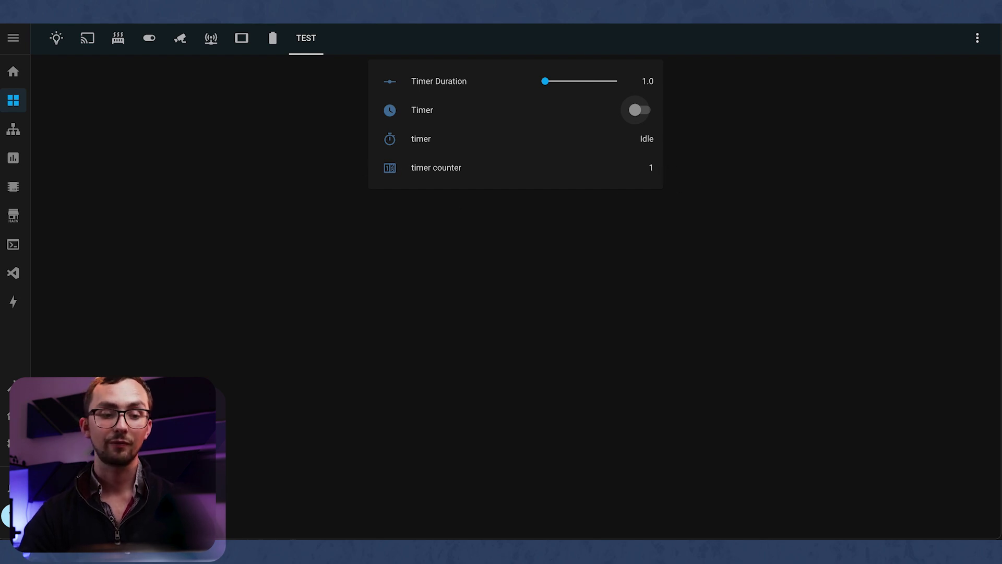
{"action": "left_click", "coordinate": [13, 488]}
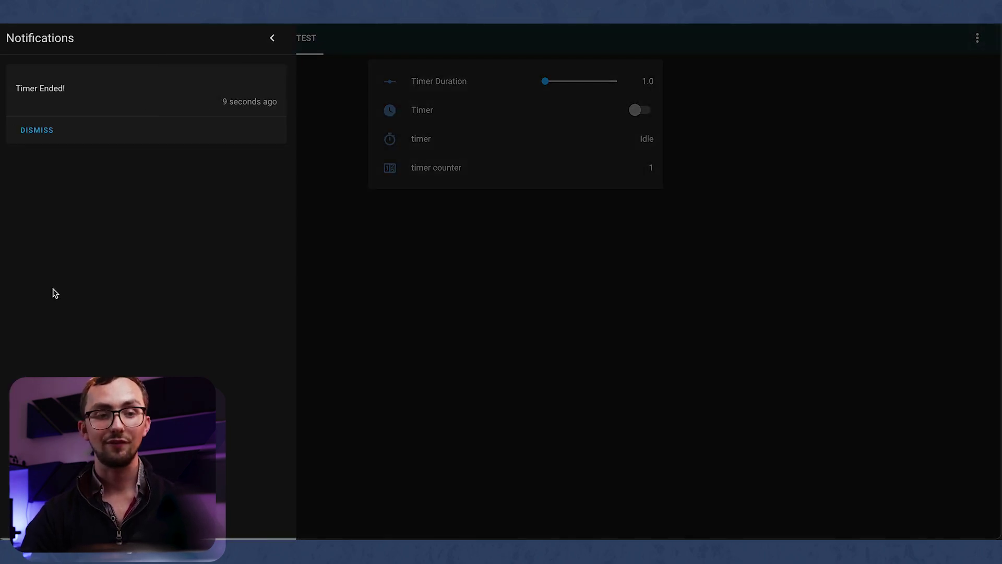
{"action": "left_click", "coordinate": [36, 131]}
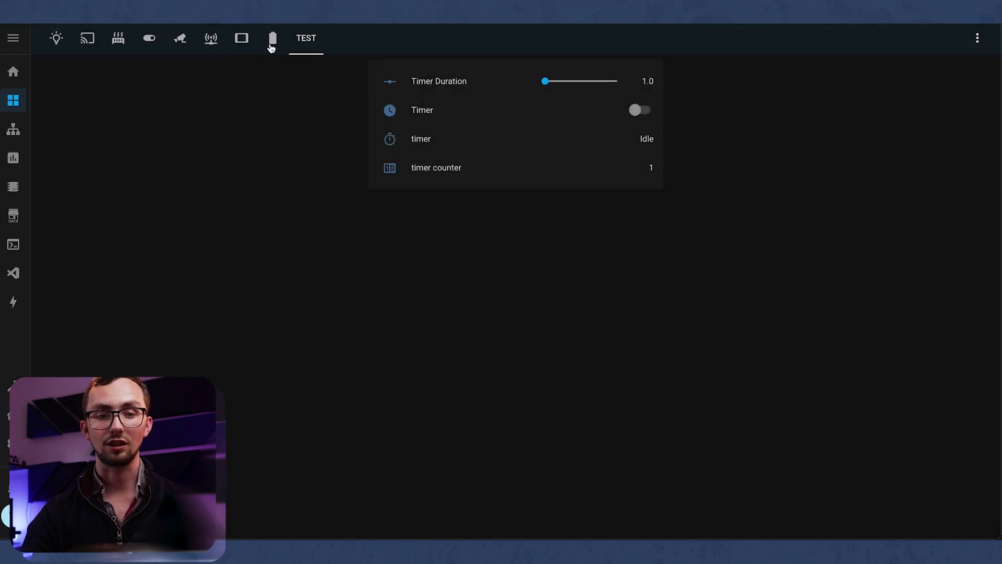
{"action": "left_click", "coordinate": [643, 118]}
{"action": "left_click", "coordinate": [657, 114]}
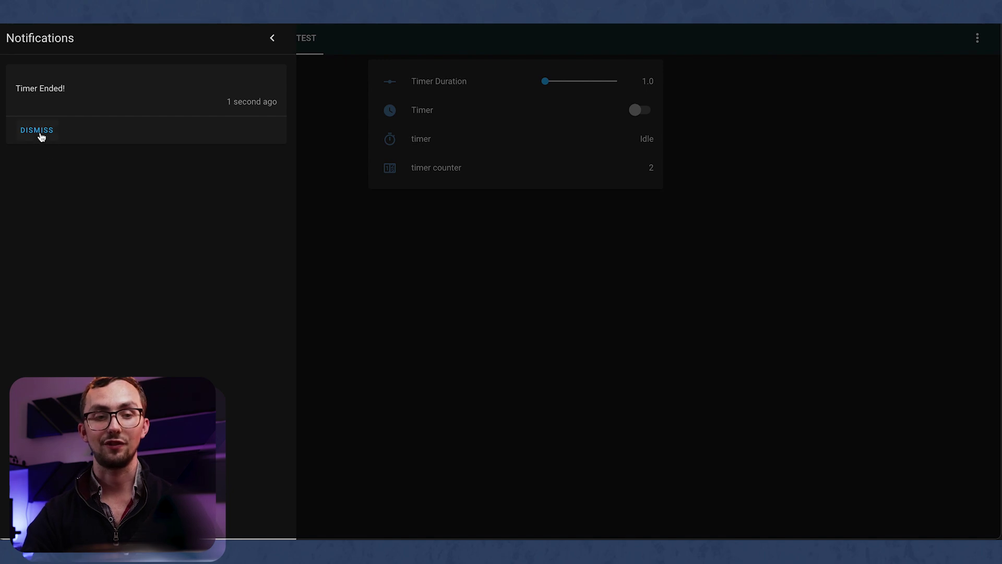
{"action": "left_click", "coordinate": [40, 130]}
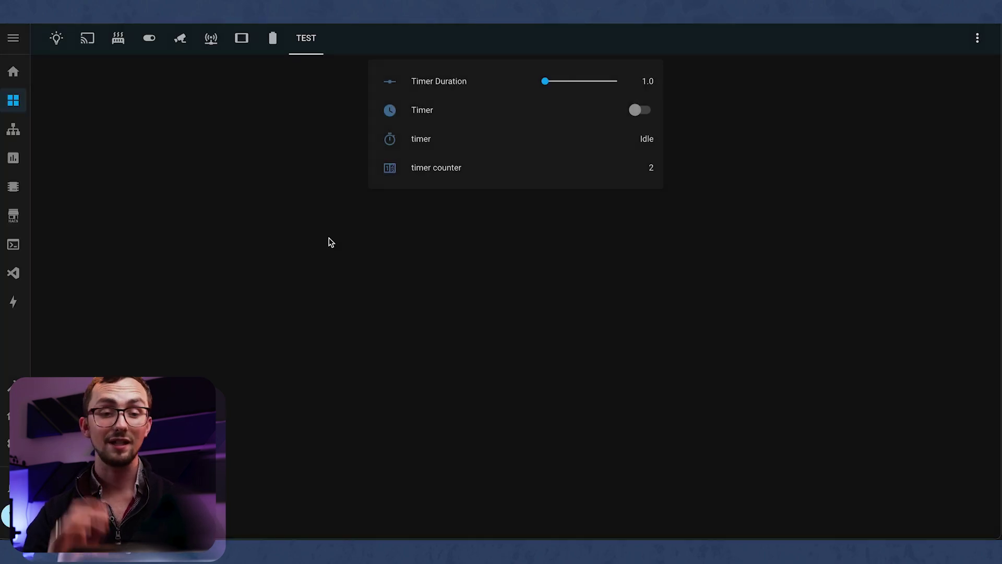